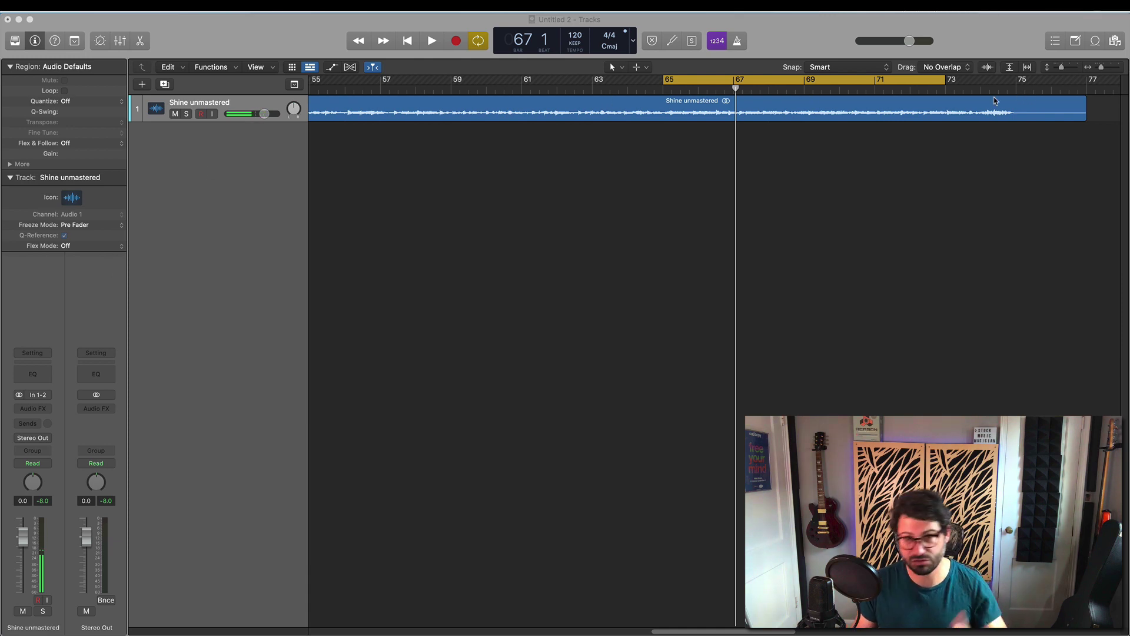
Play the unmastered track from bar 65 through the cycled section to hear it.
click(664, 90)
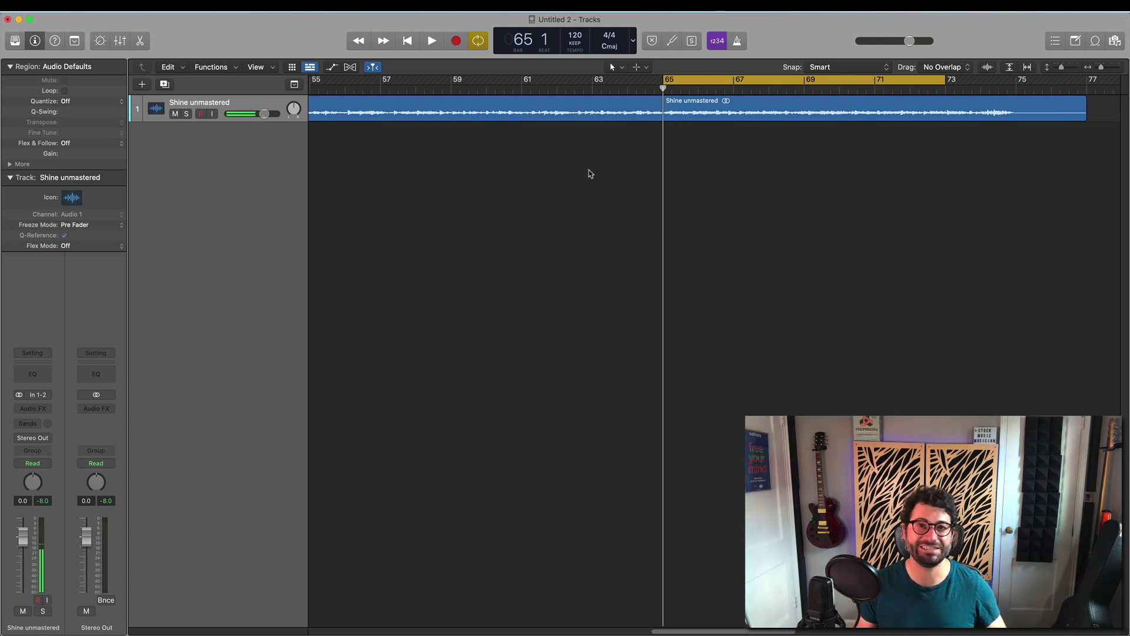
key(space)
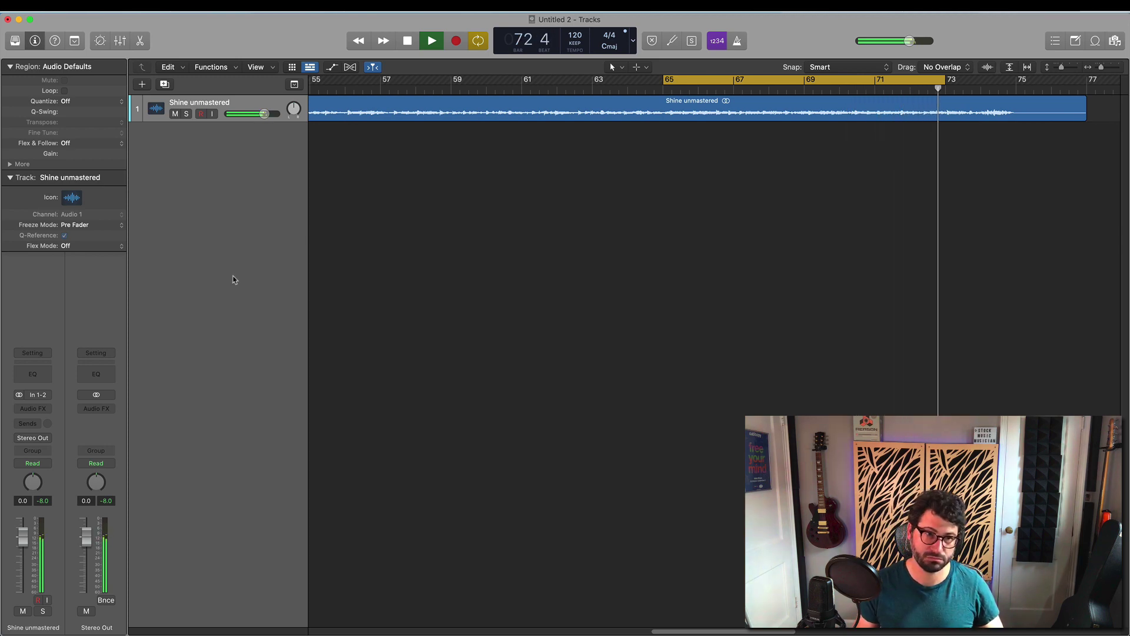
key(space)
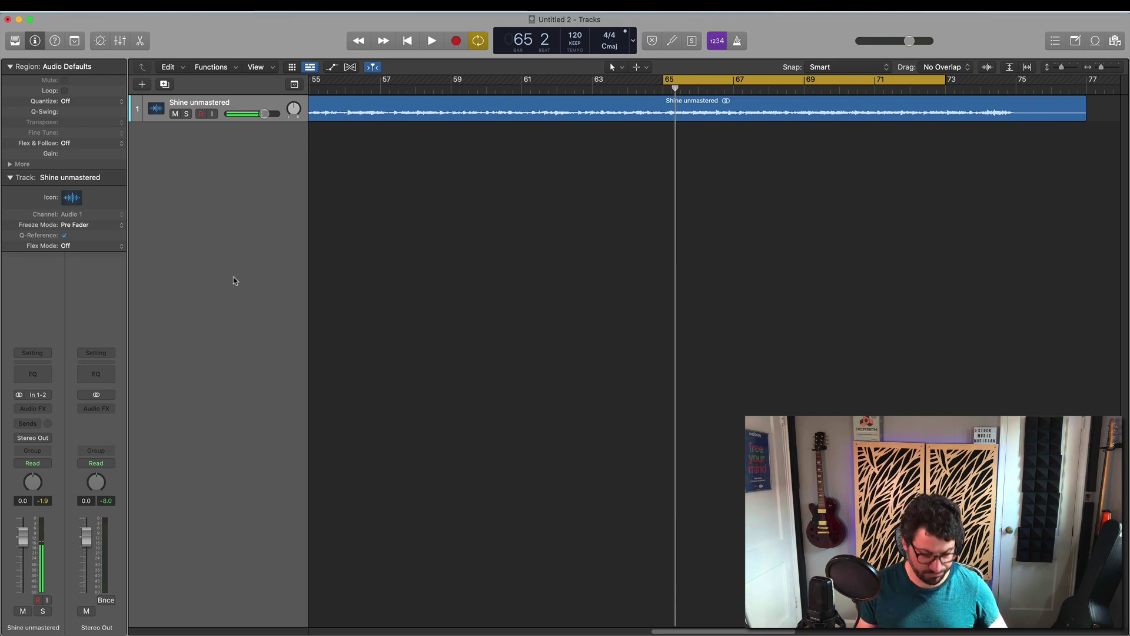
Open the mixer and load a Gain plug-in in the first effect slot of the Stereo Out channel.
key(super+2)
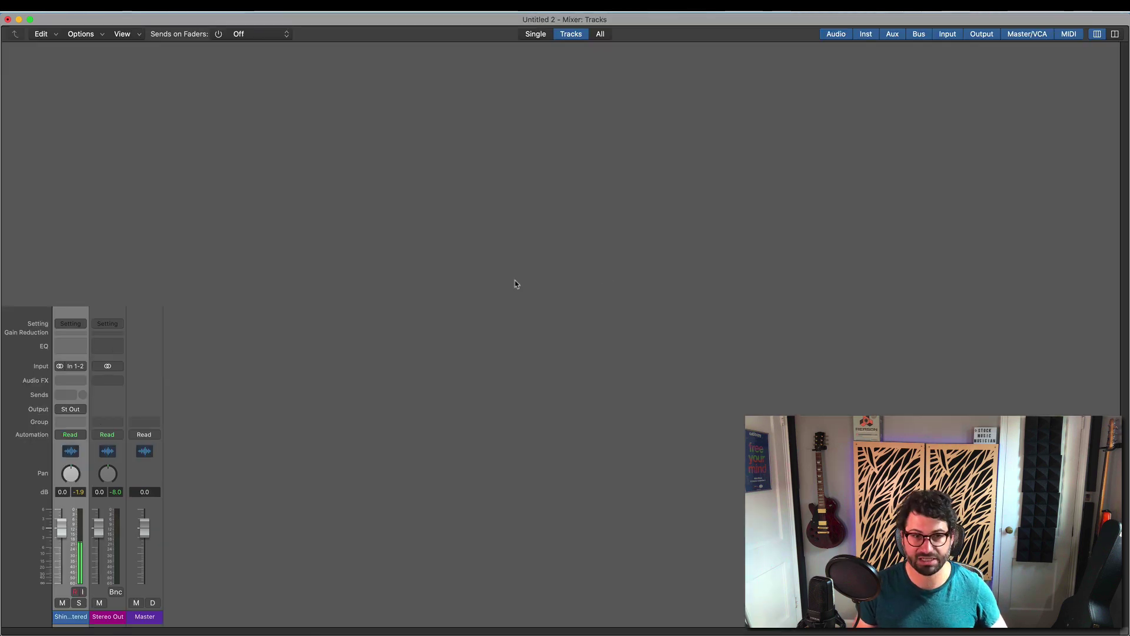
click(104, 340)
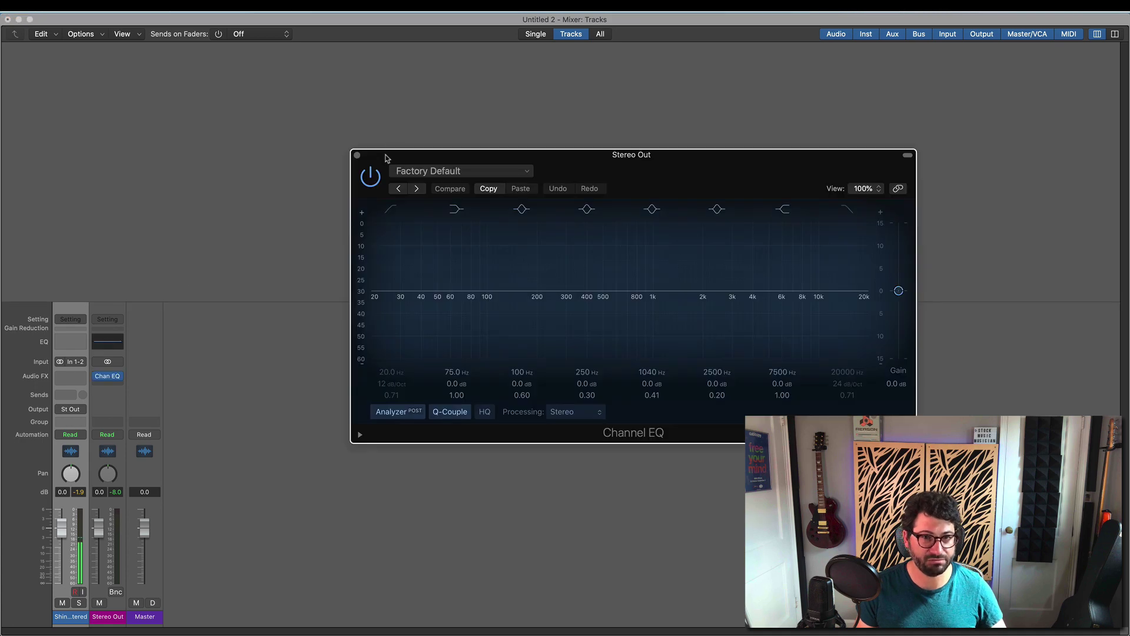
click(357, 155)
click(120, 378)
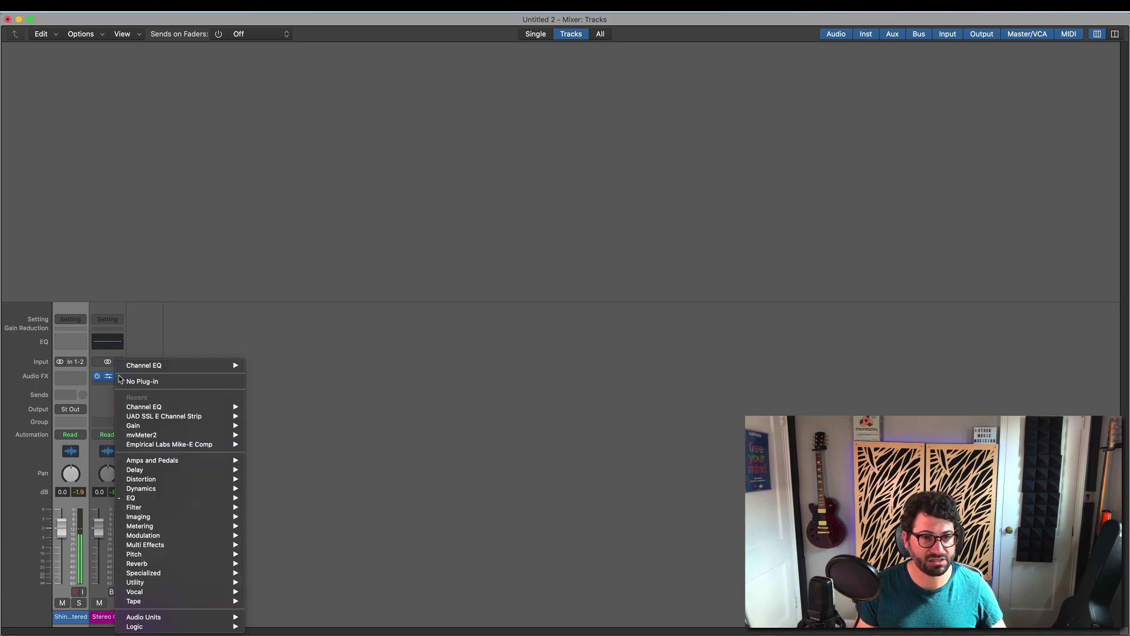
click(268, 435)
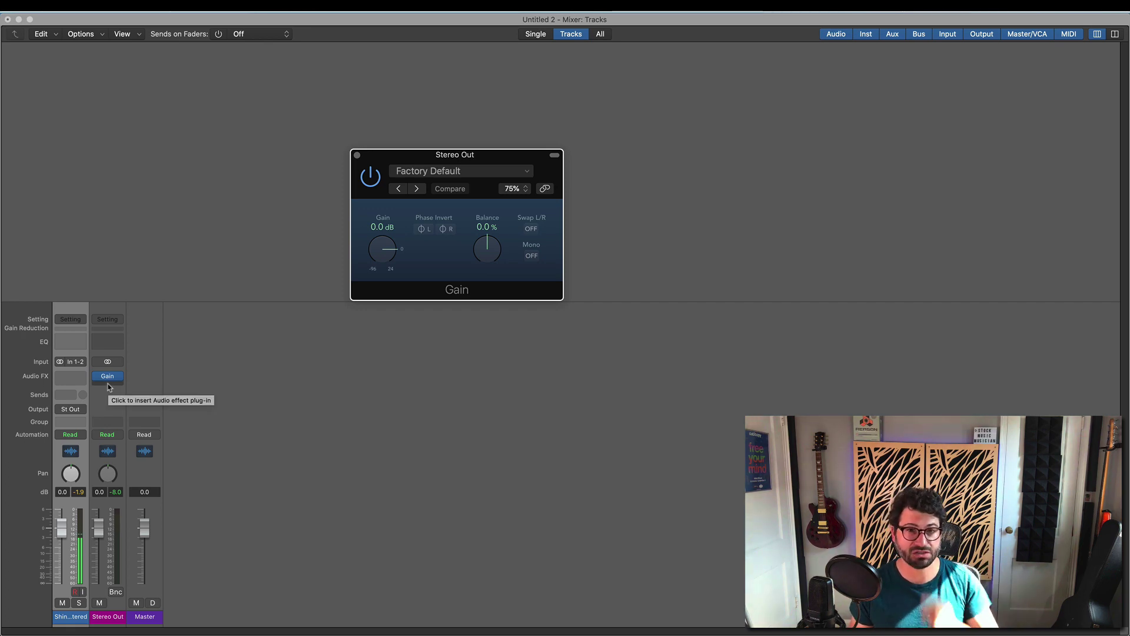
Insert mvMeter2 after Gain on the Stereo Out channel and play the track to check its VU level.
click(108, 386)
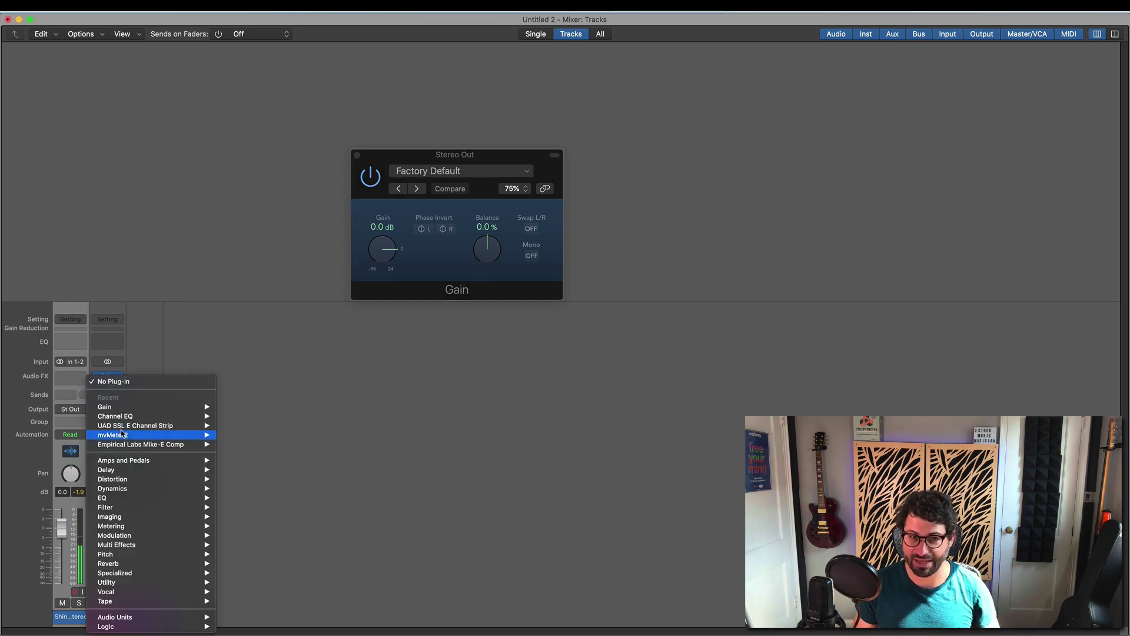
click(236, 435)
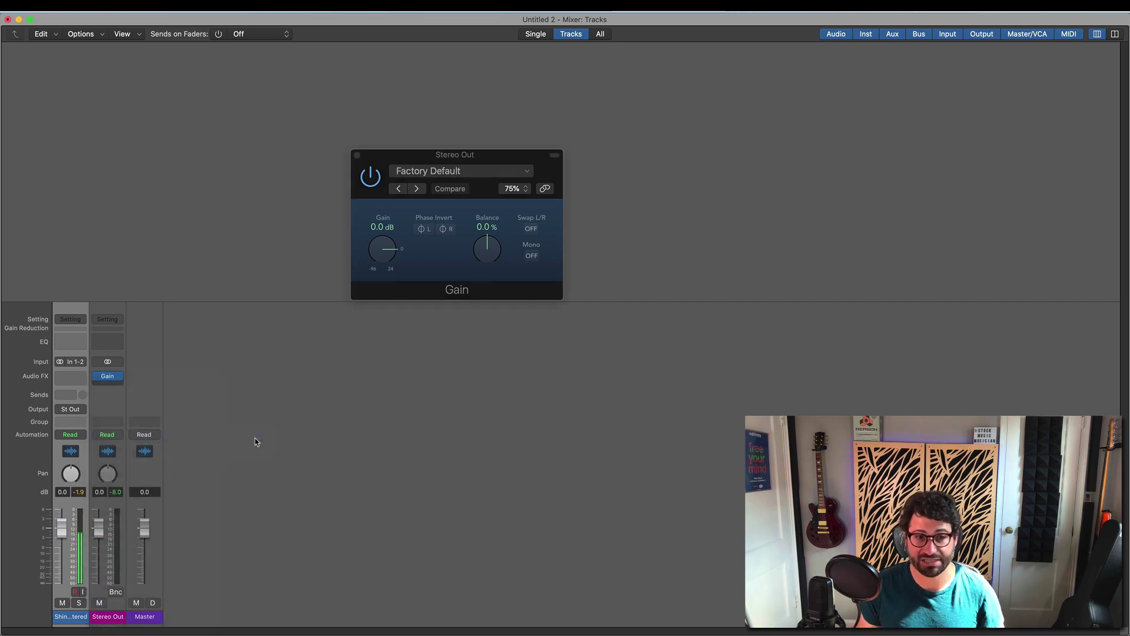
drag(607, 191, 844, 75)
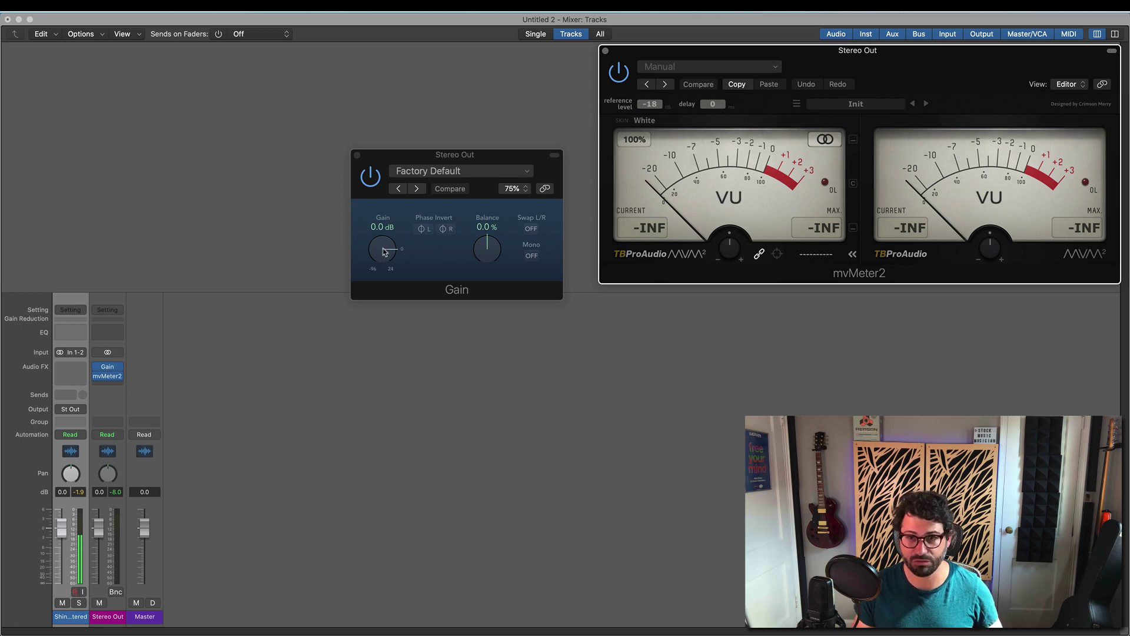
key(space)
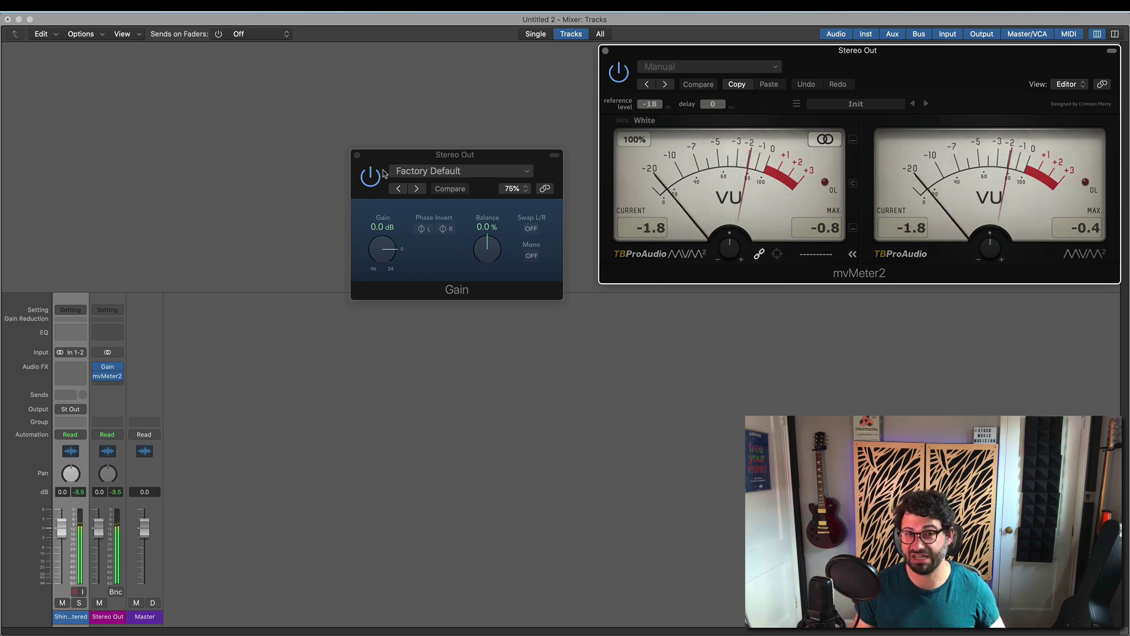
click(357, 155)
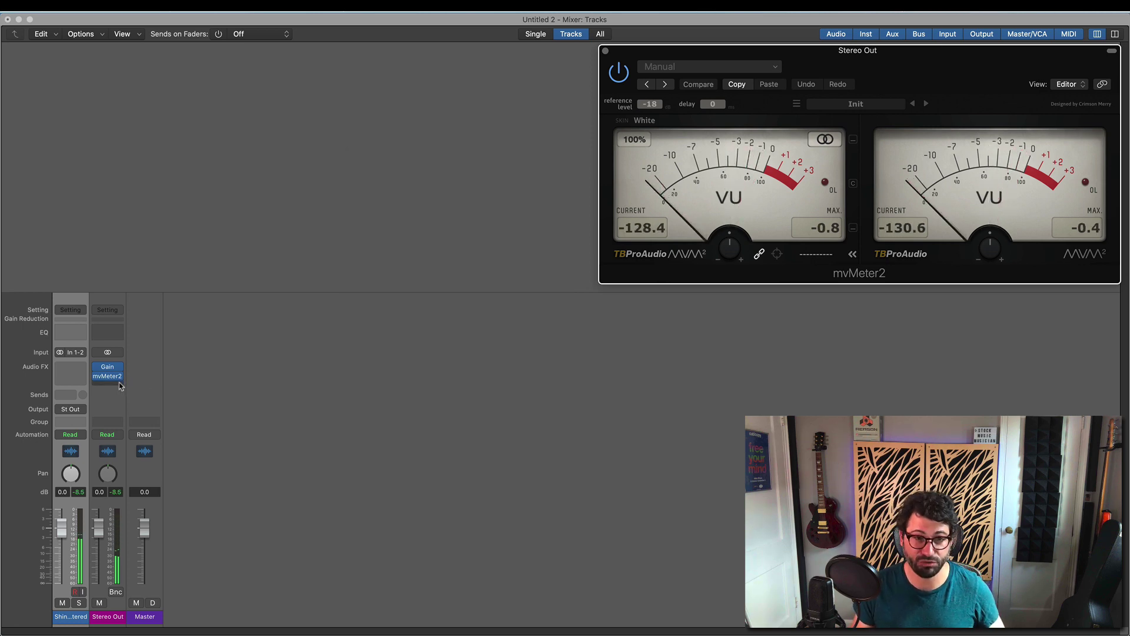
Insert the stereo version of iZotope Tonal Balance Control 2 after mvMeter2 on Stereo Out and move its window aside.
click(119, 386)
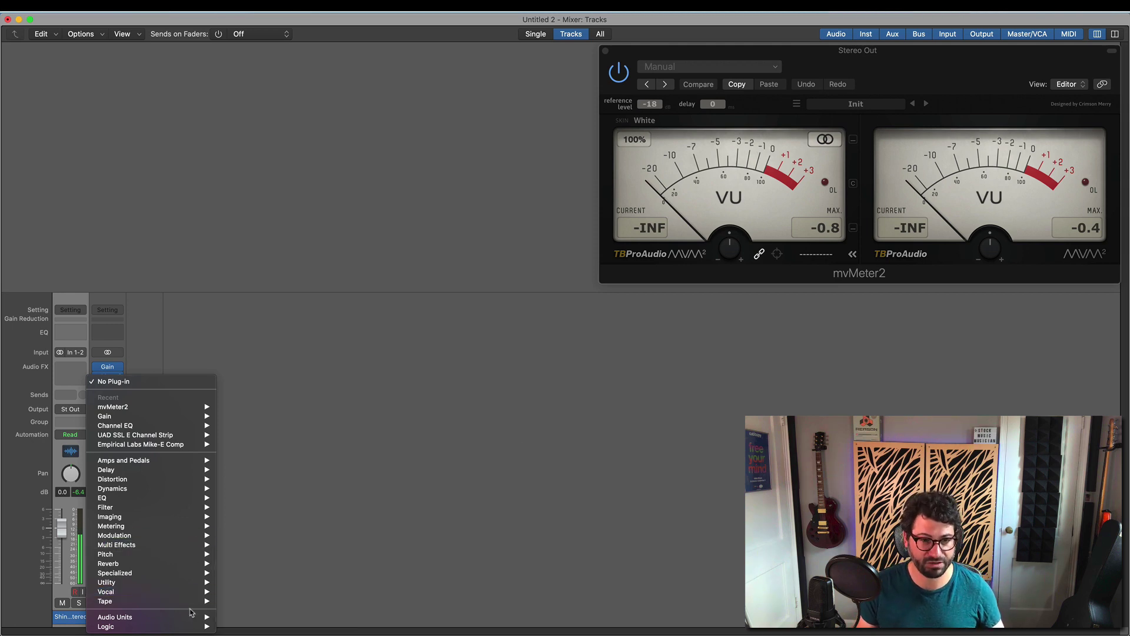
mouse_move(192, 617)
mouse_move(289, 594)
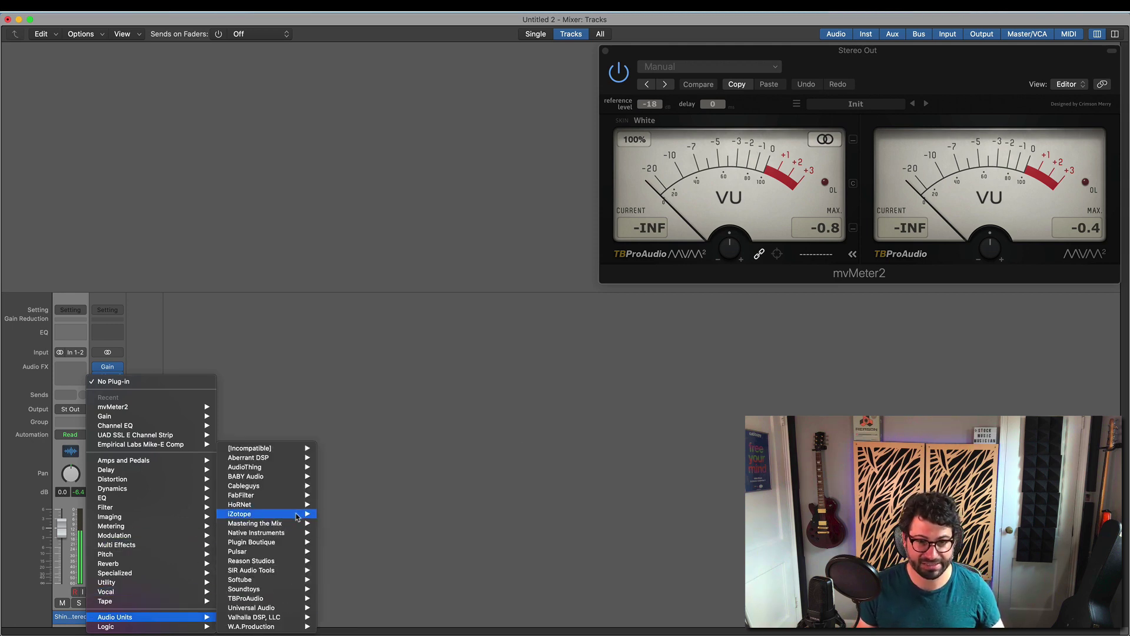
mouse_move(277, 514)
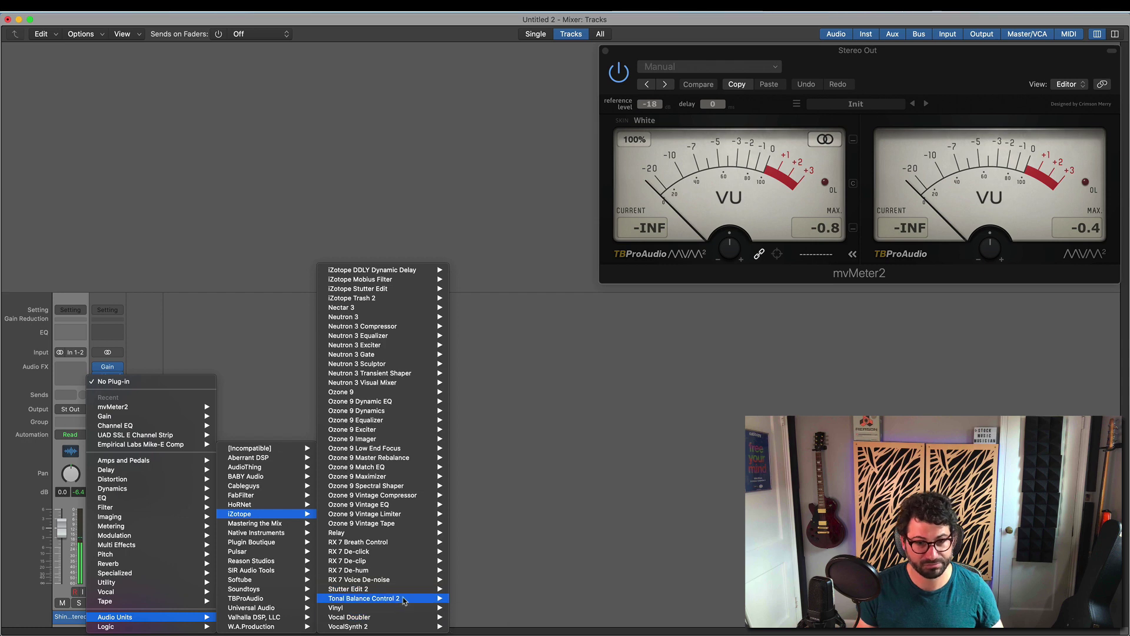
mouse_move(405, 600)
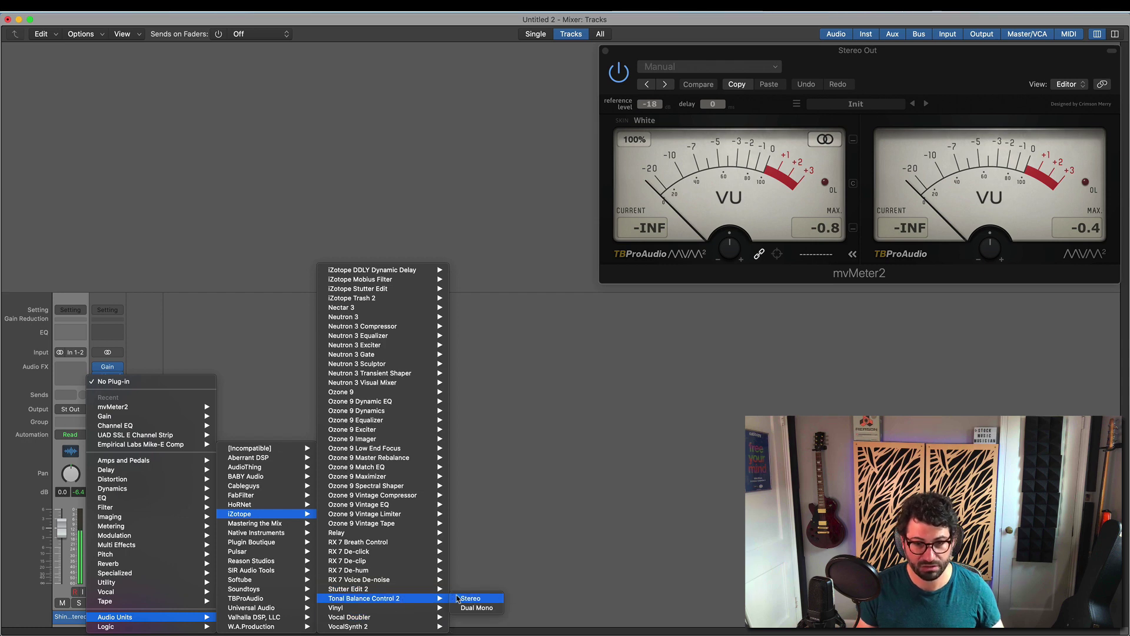
click(458, 598)
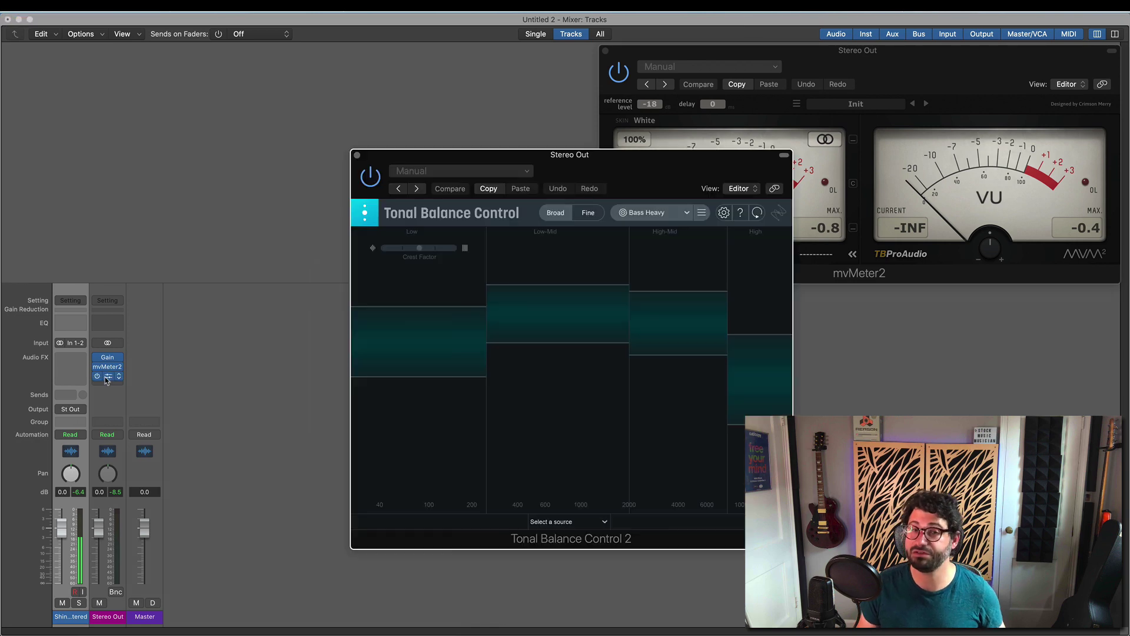
drag(575, 174, 847, 205)
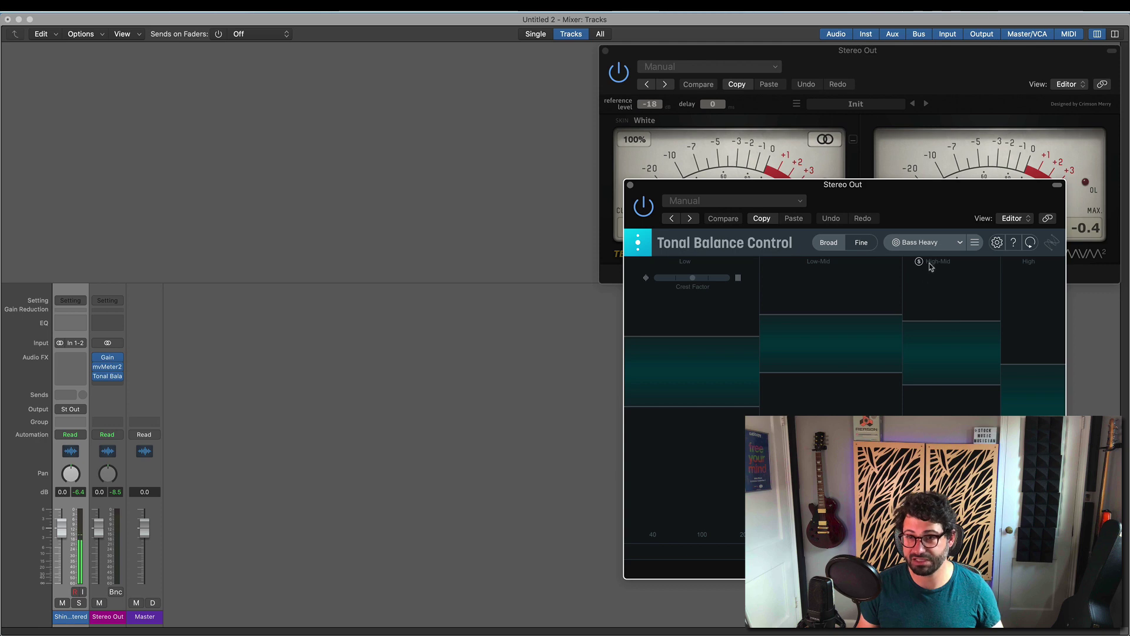
Set the Tonal Balance Control target to Hip Hop and check the playing track in the Fine view.
click(946, 246)
click(930, 368)
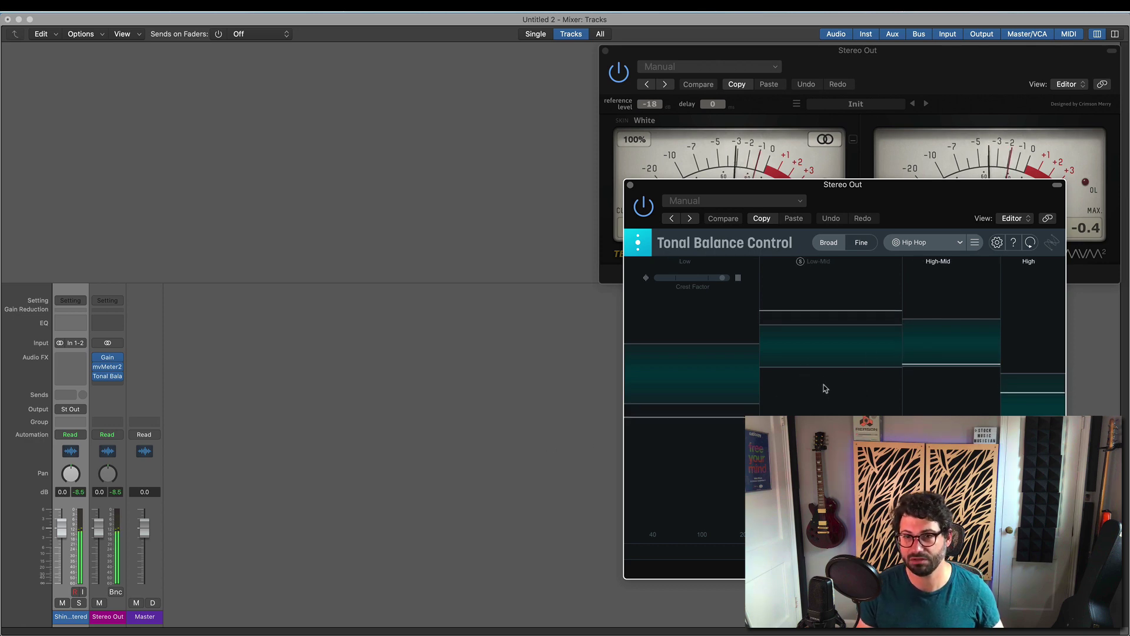
click(868, 246)
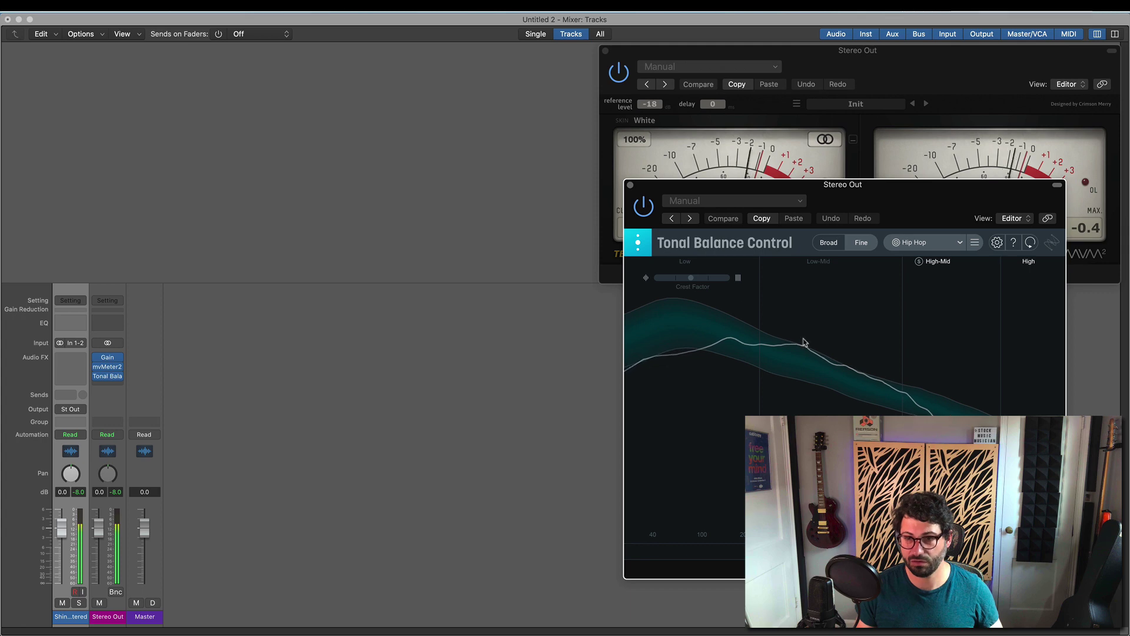
click(630, 185)
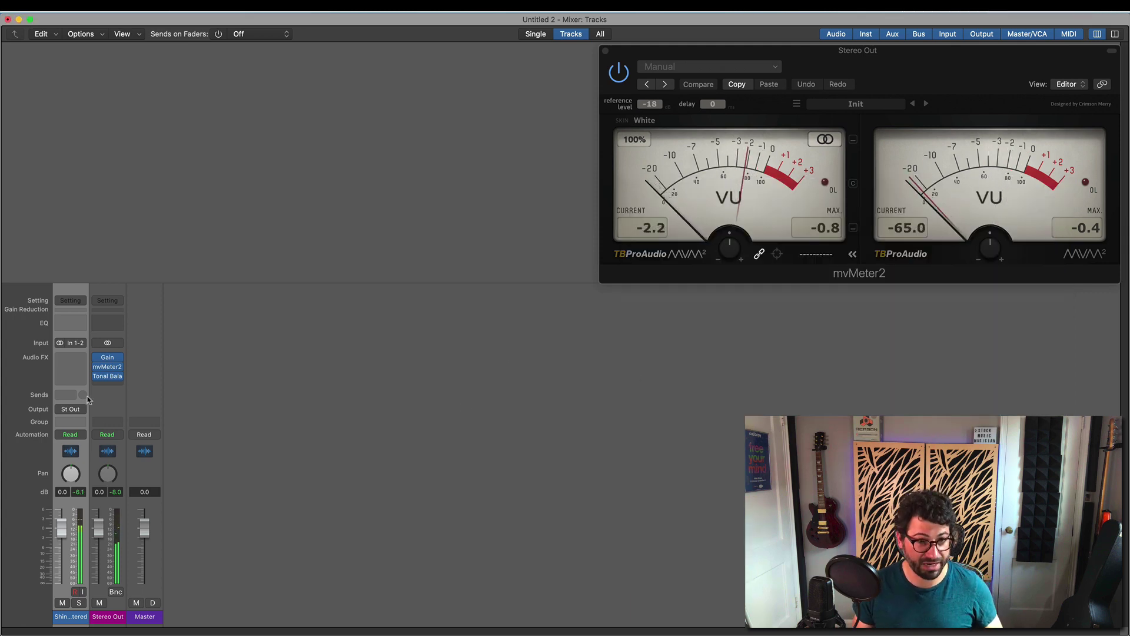
Insert the stereo UAD UA 610-B plug-in between Gain and mvMeter2 on the Stereo Out channel.
mouse_move(104, 380)
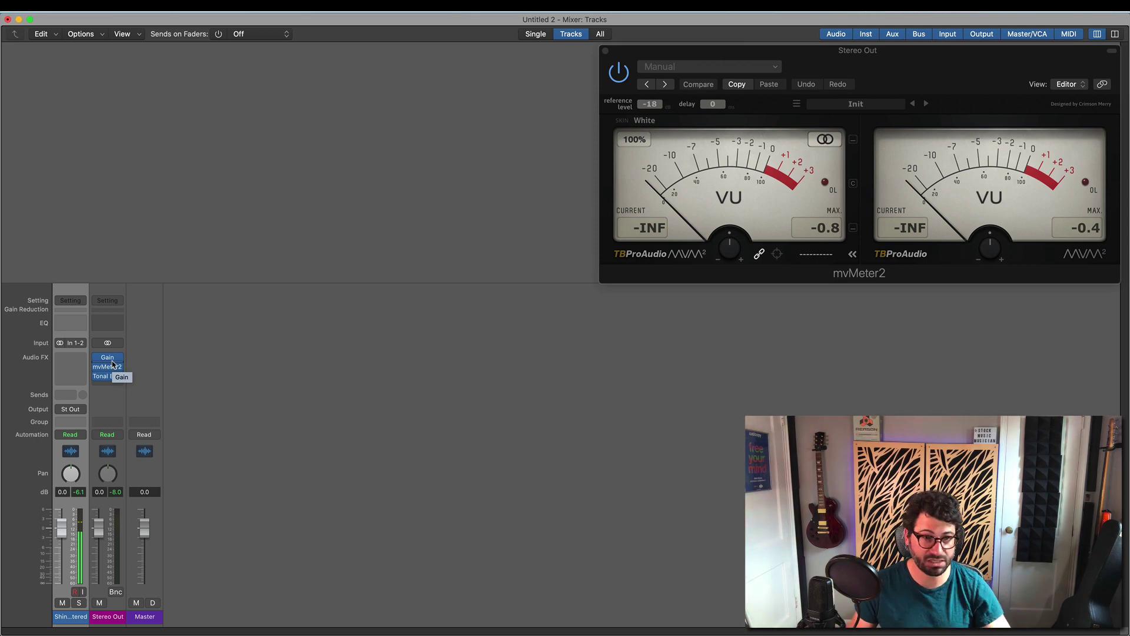
click(113, 363)
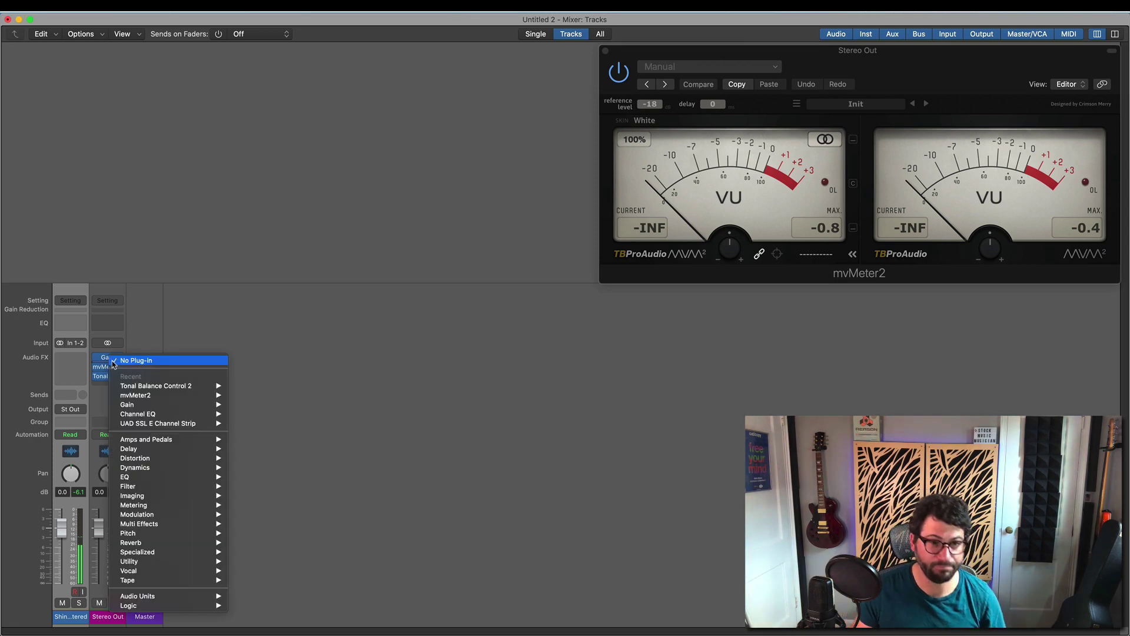
mouse_move(174, 550)
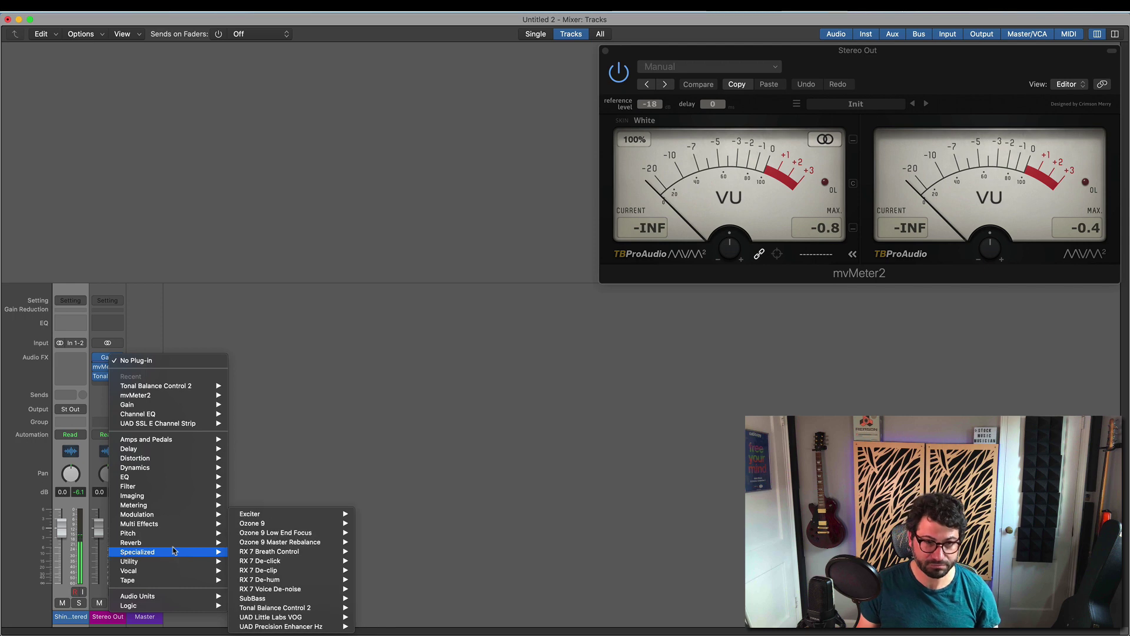
mouse_move(176, 477)
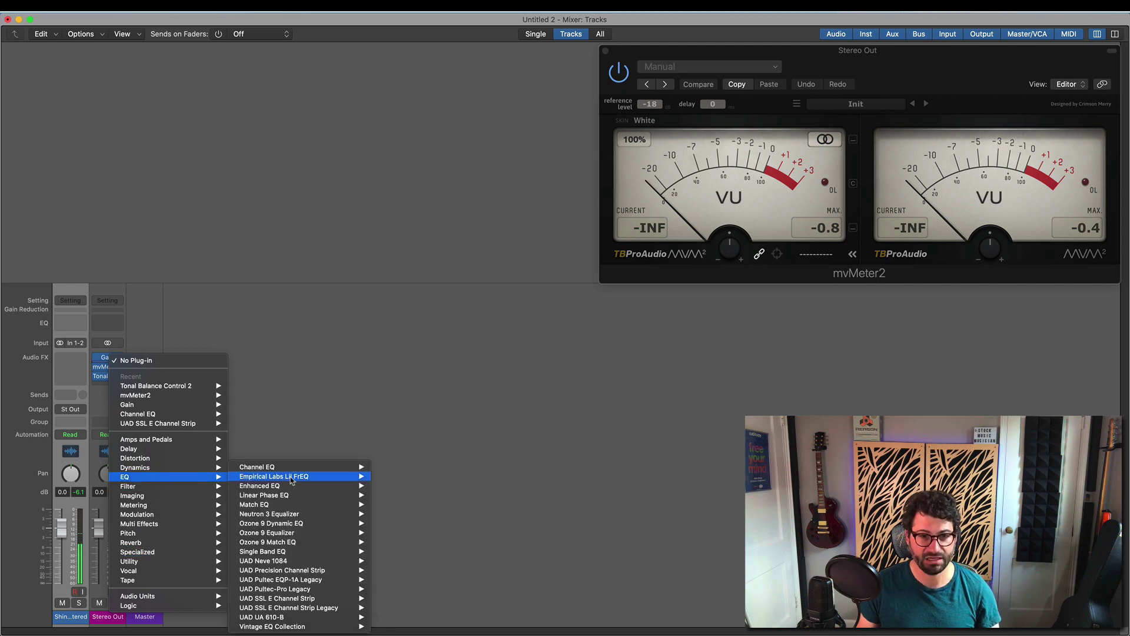
mouse_move(301, 515)
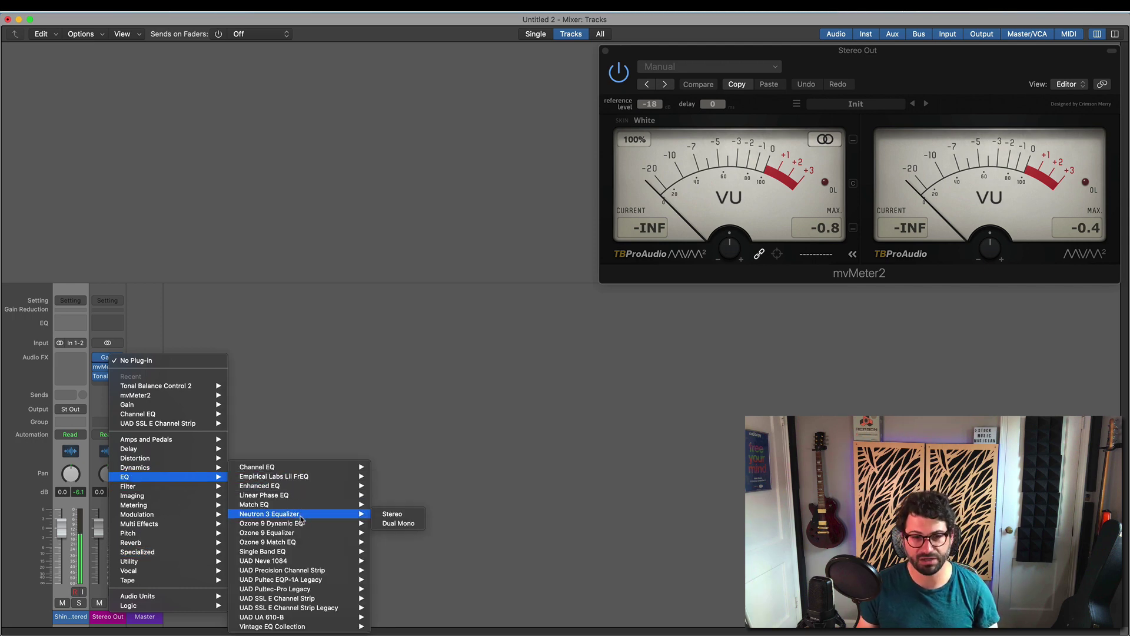
mouse_move(301, 617)
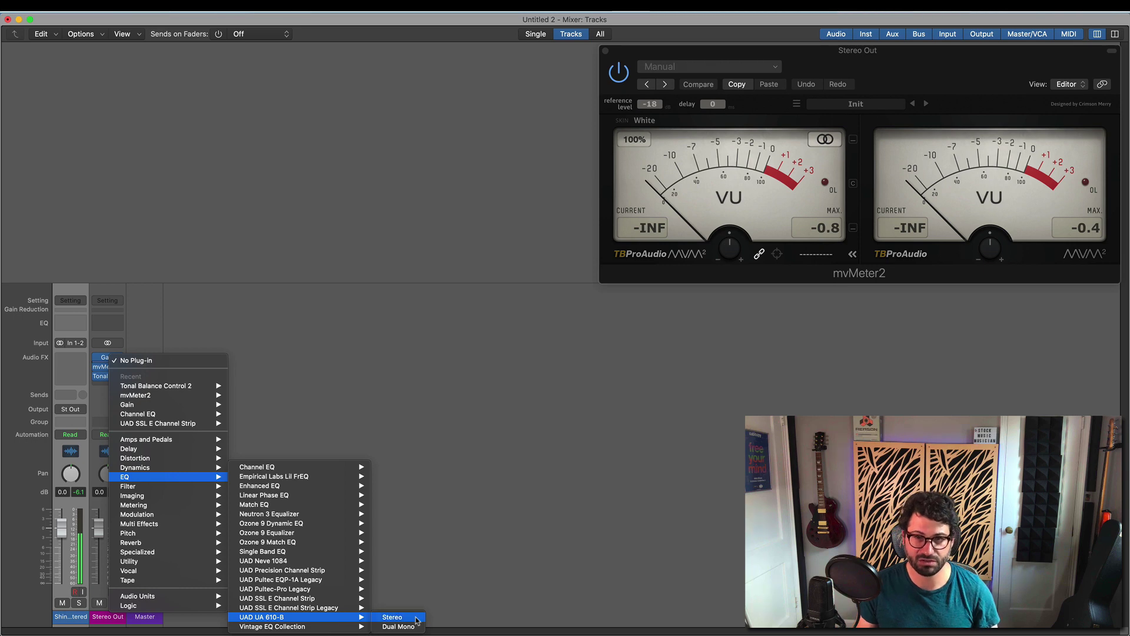
click(428, 613)
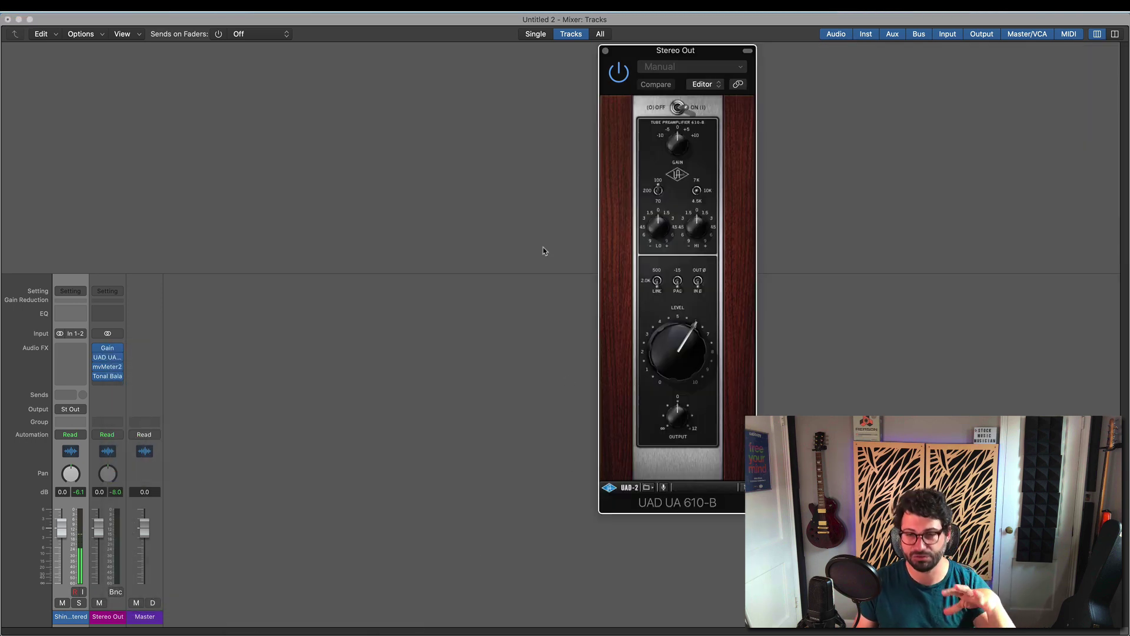
Reopen mvMeter2 and arrange its window and the UA 610-B window so they do not overlap.
click(107, 366)
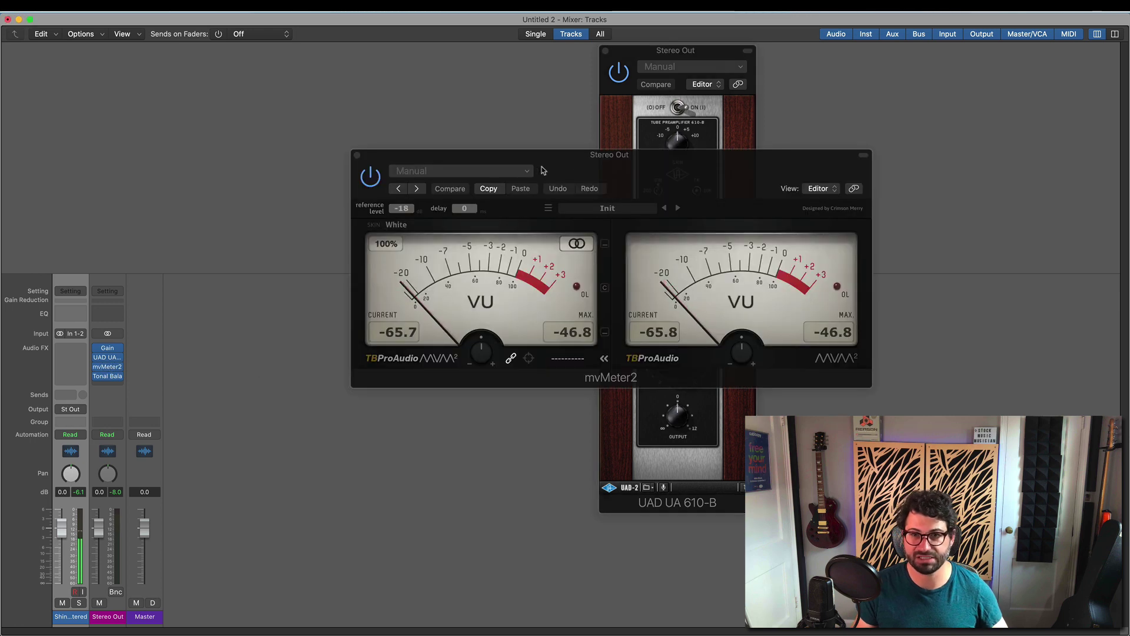
drag(543, 170, 800, 388)
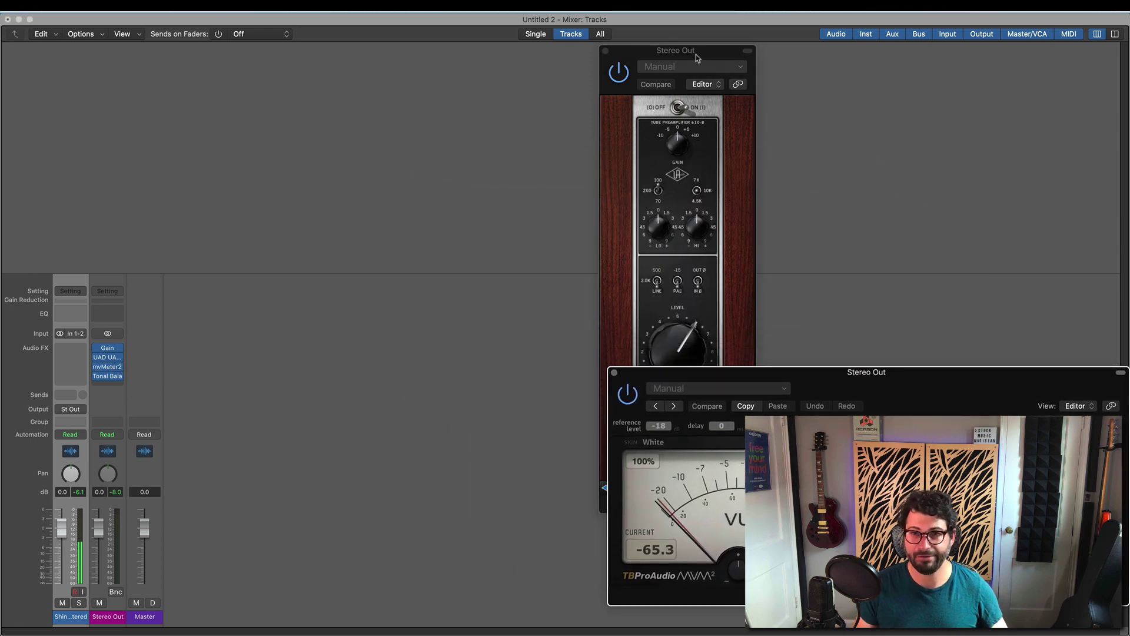
drag(697, 57, 536, 79)
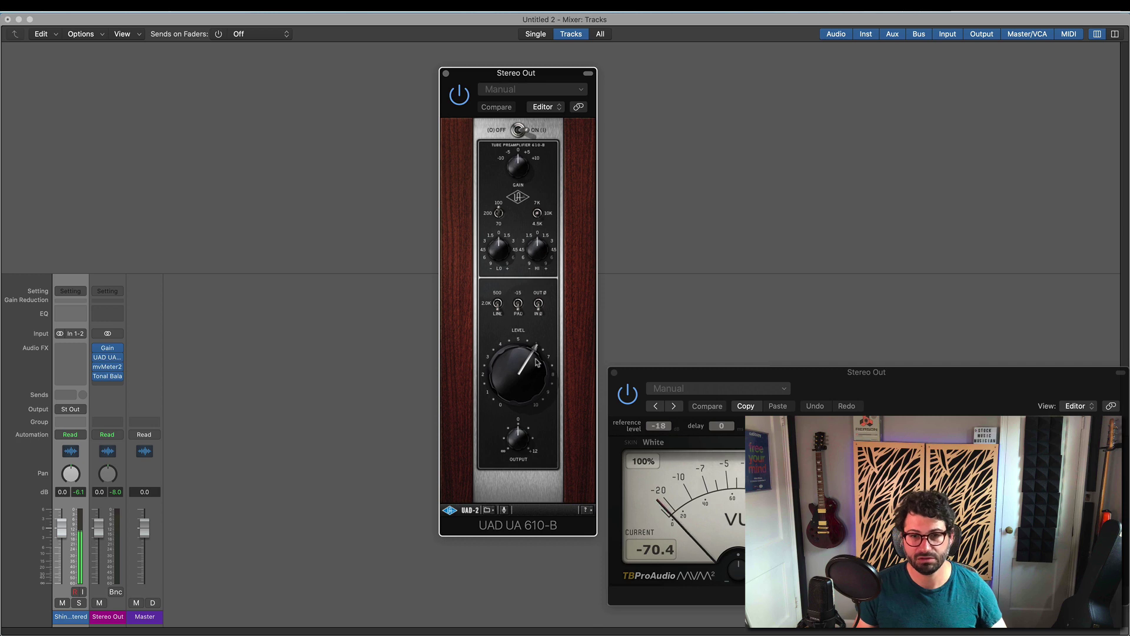
Set the UA 610-B low-shelf frequency to 70 and compare the playing track with the preamp switched off and on.
click(499, 221)
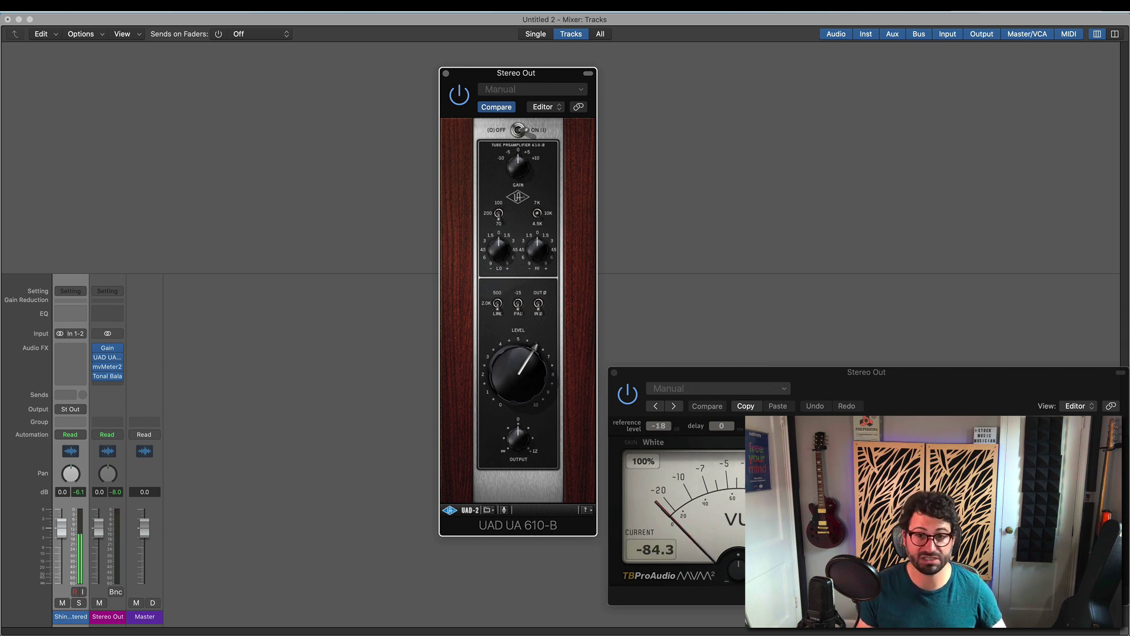
key(space)
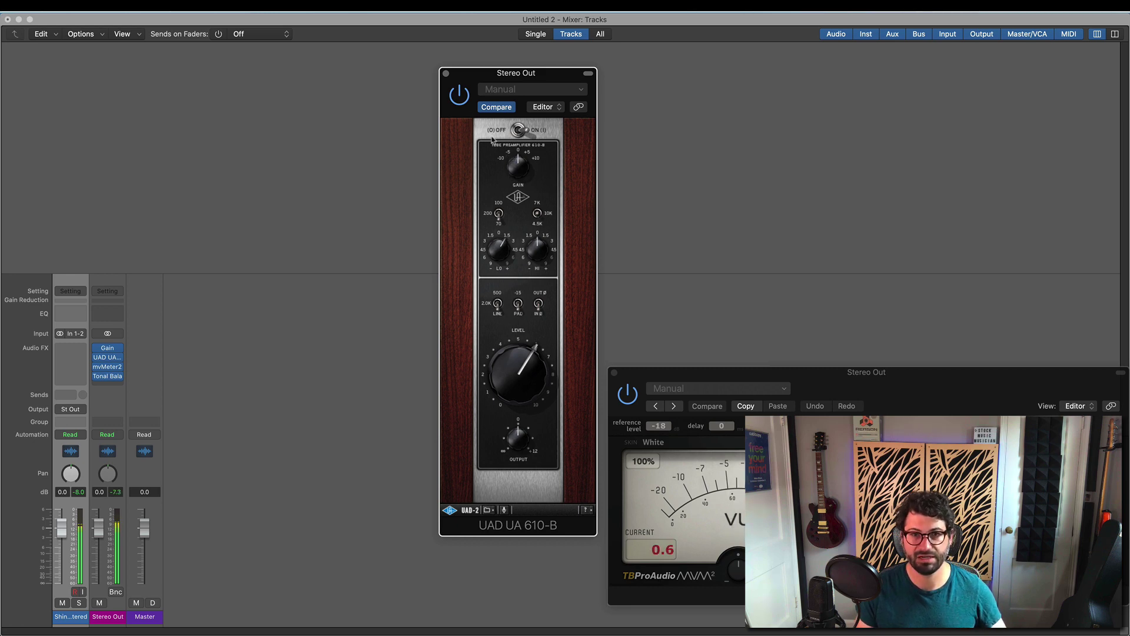
click(518, 130)
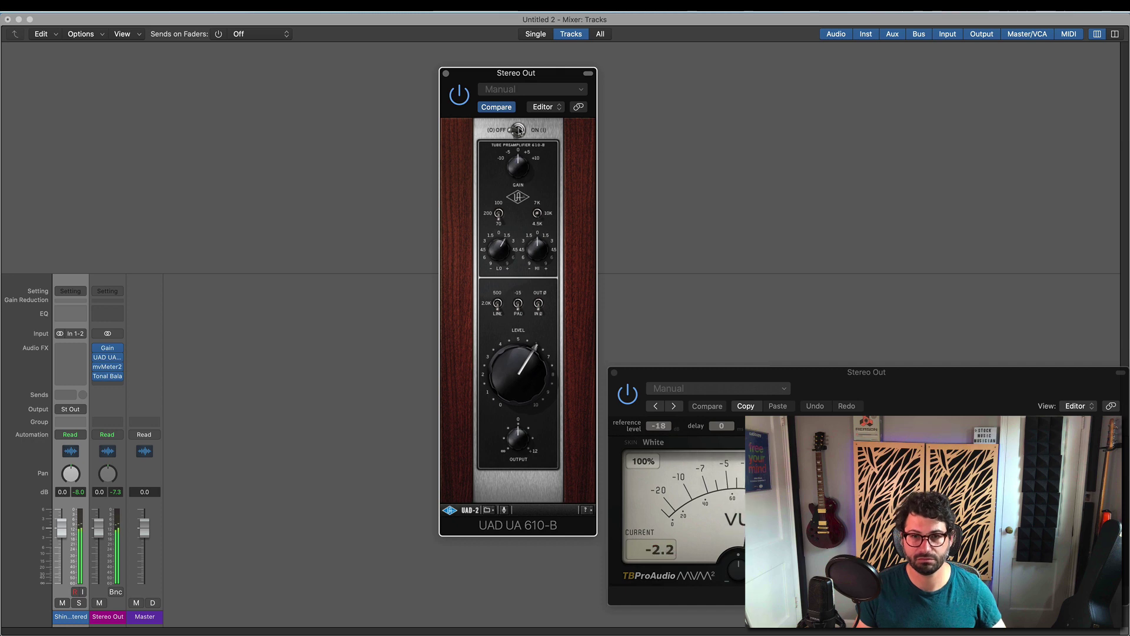
click(519, 130)
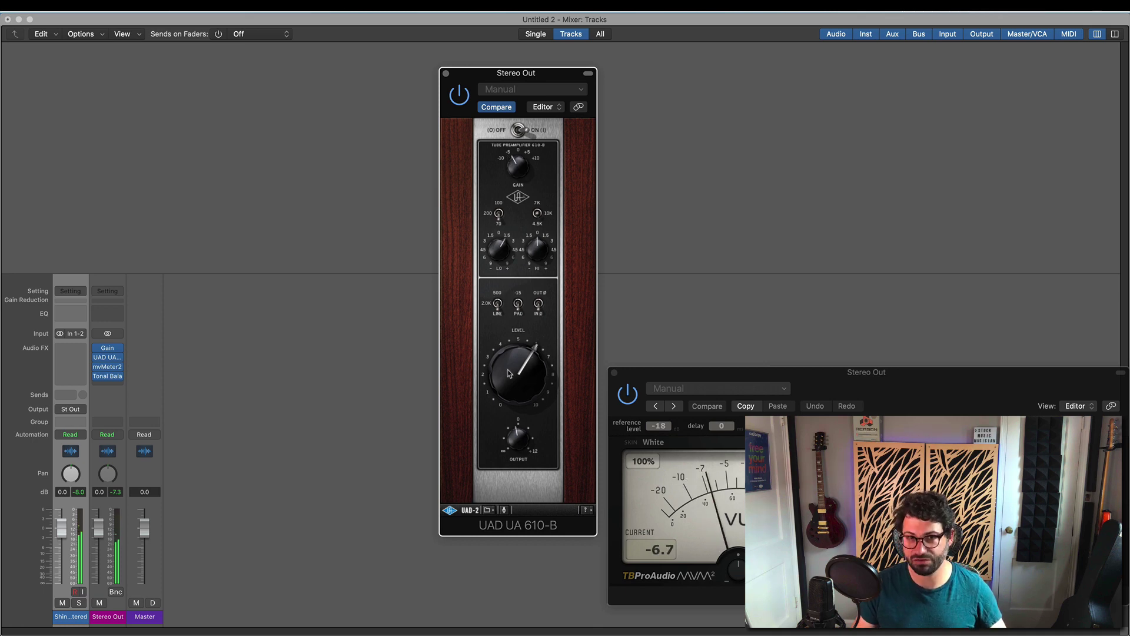
Raise the UA 610-B Level to about 8 and work on the Output trim while checking the mvMeter2 level.
drag(510, 374, 572, 380)
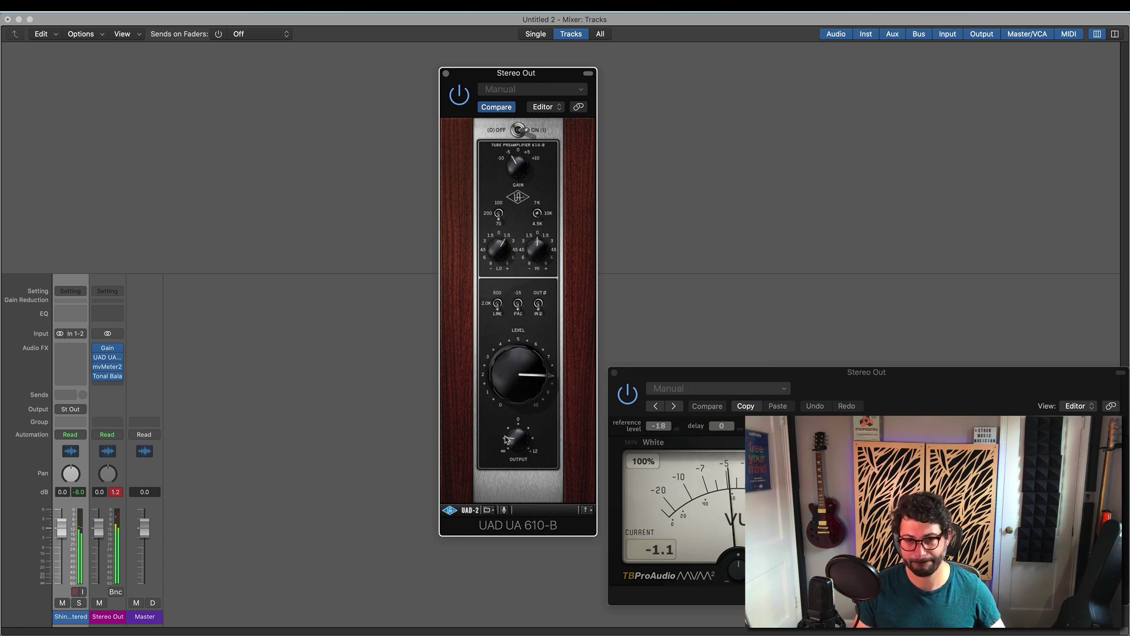
drag(507, 439, 507, 430)
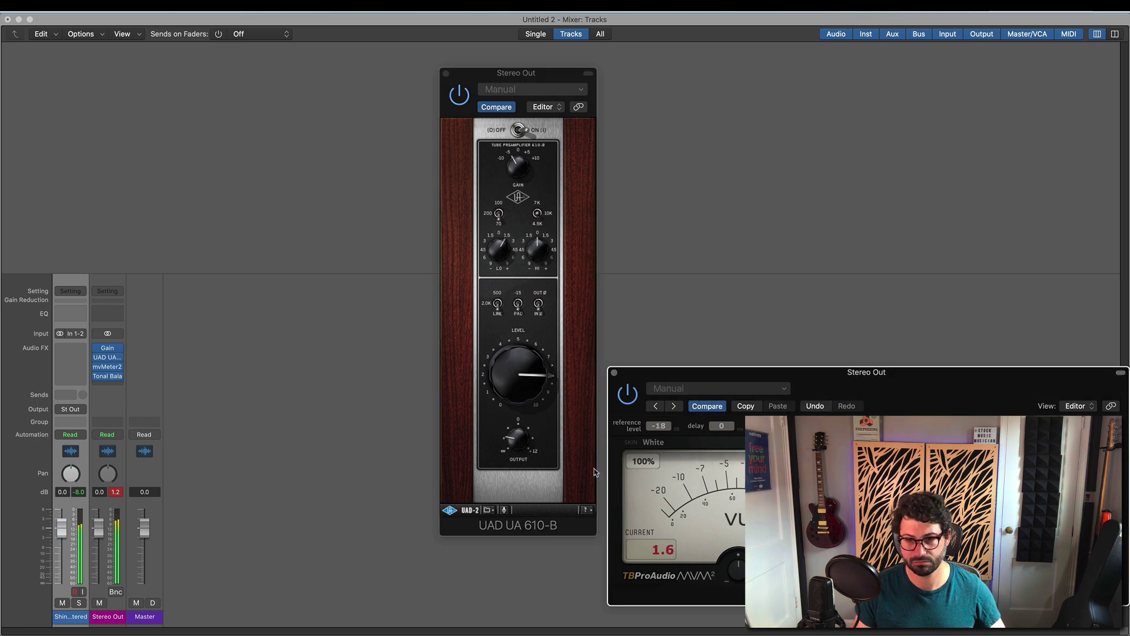
click(505, 441)
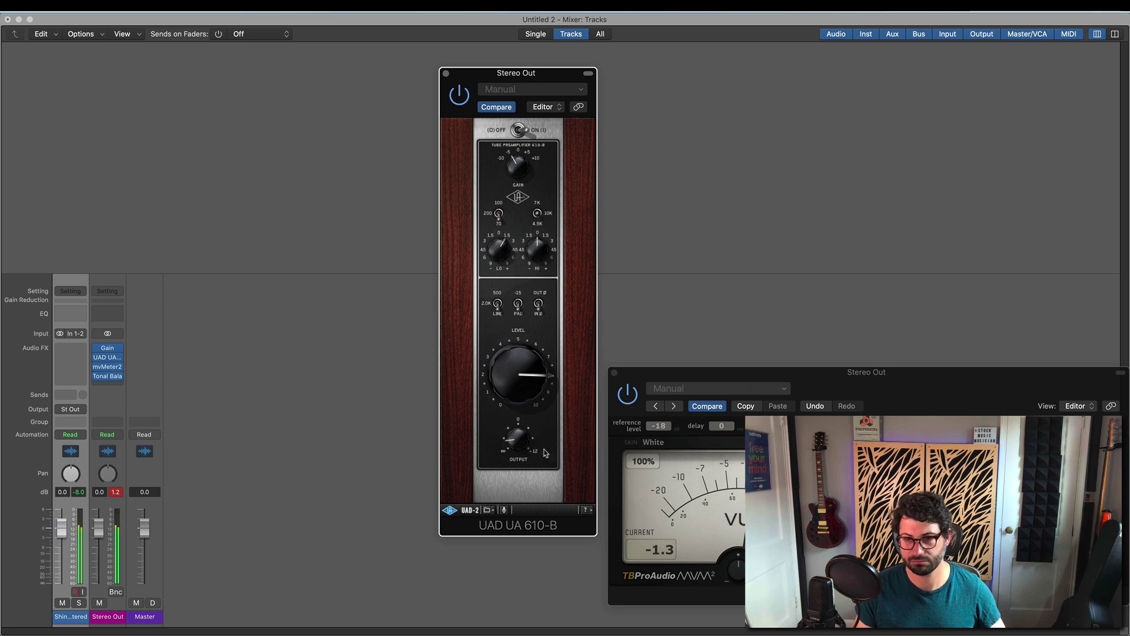
click(663, 412)
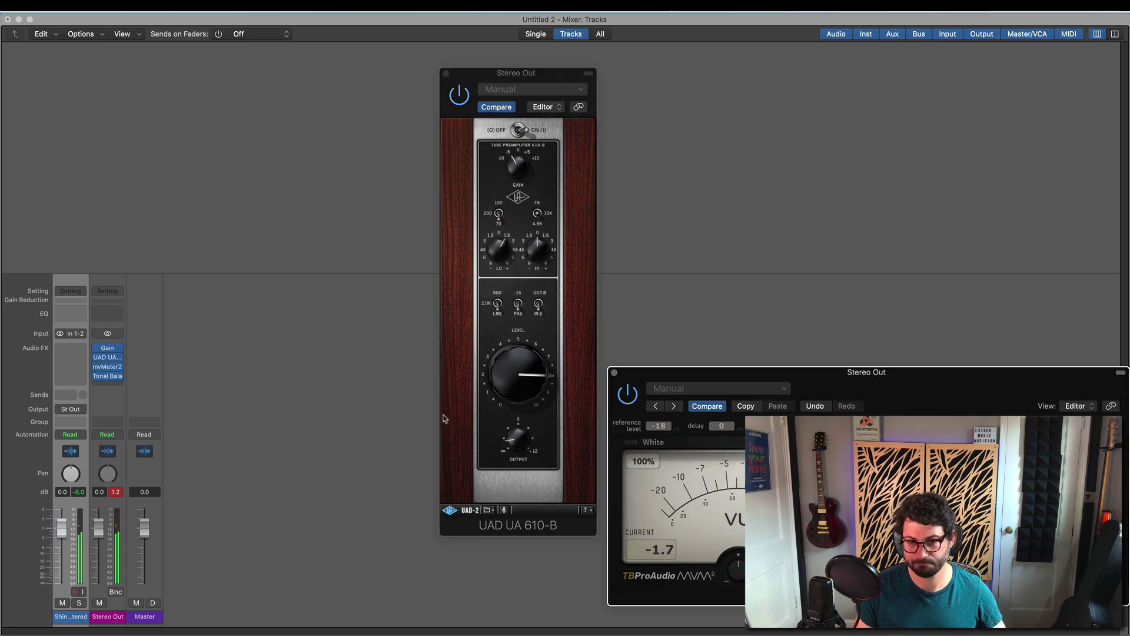
click(502, 441)
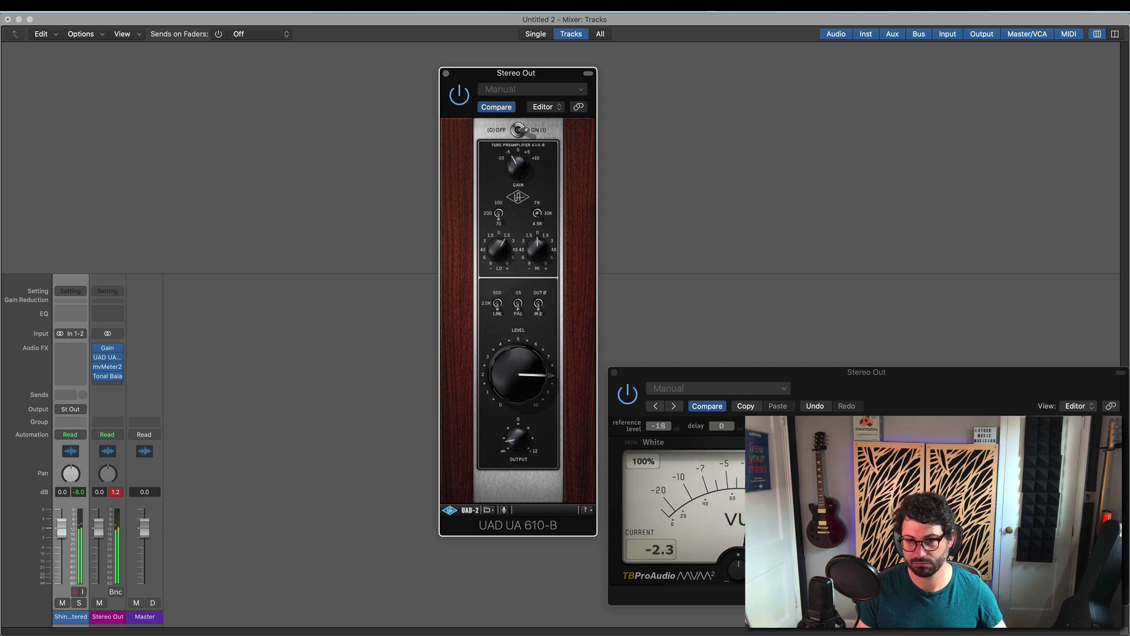
click(766, 435)
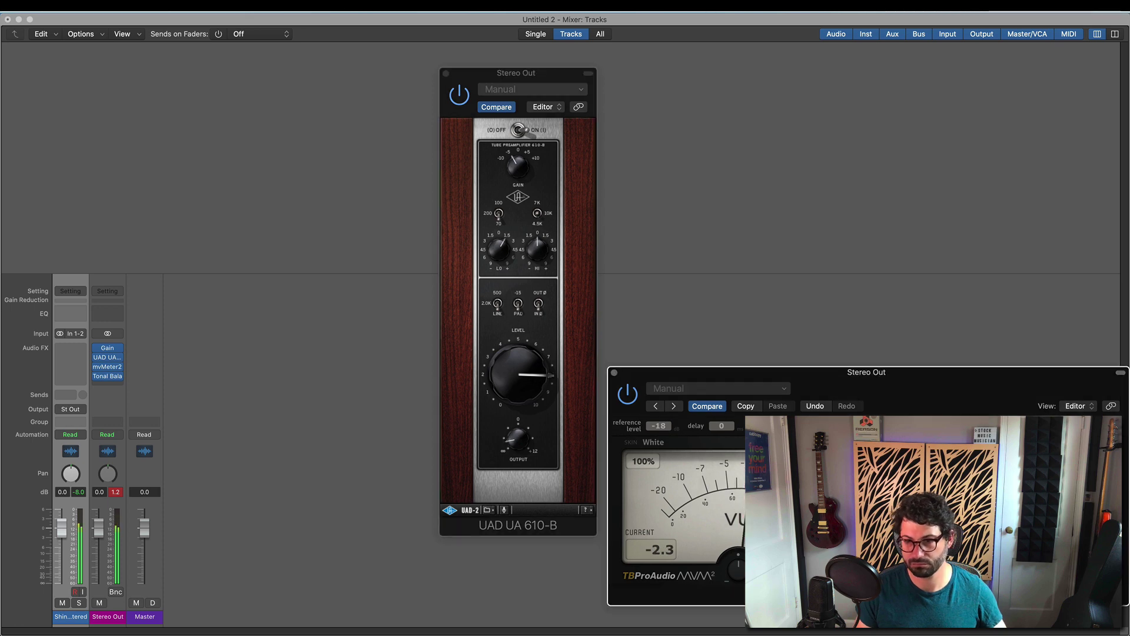
Compare the driven track with the UA 610-B switched off and on, and close the preamp's window.
click(518, 132)
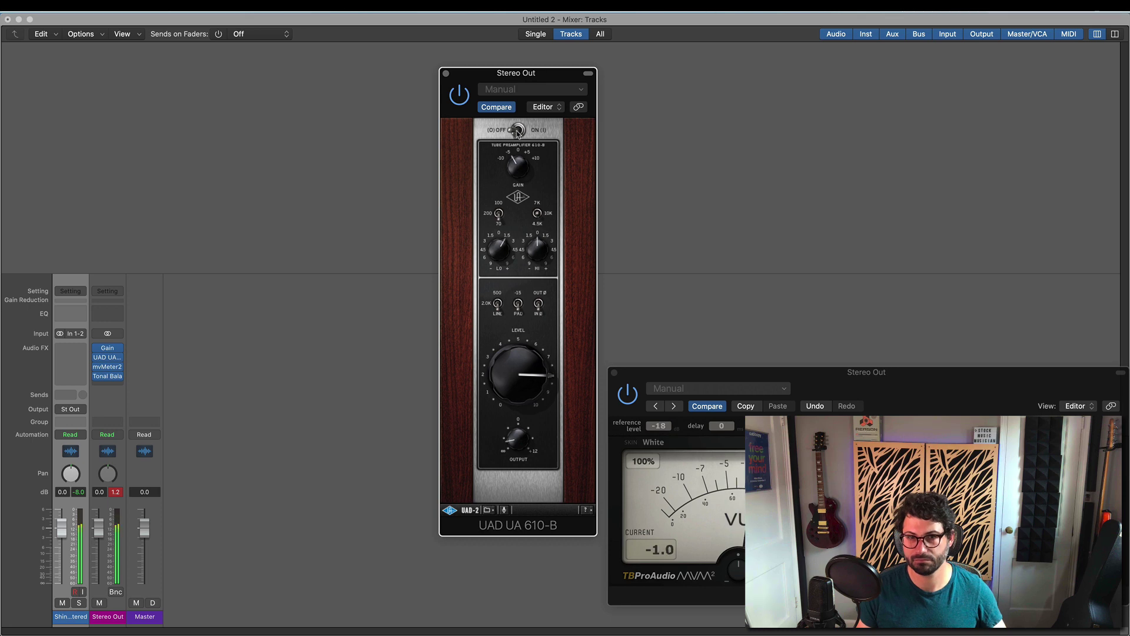
click(519, 132)
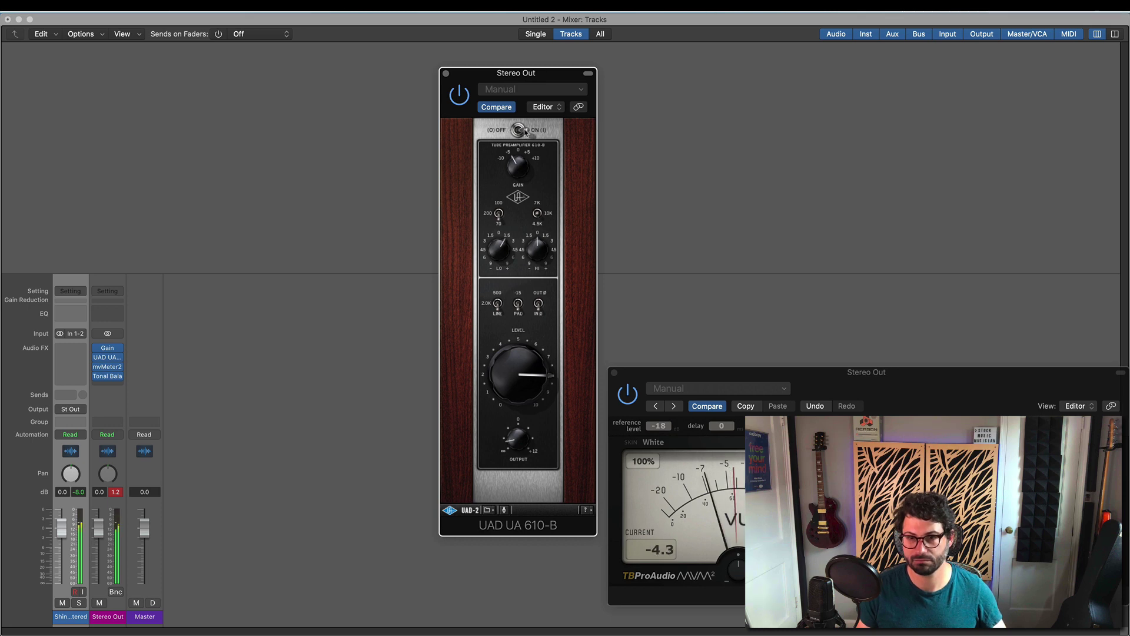
key(super+w)
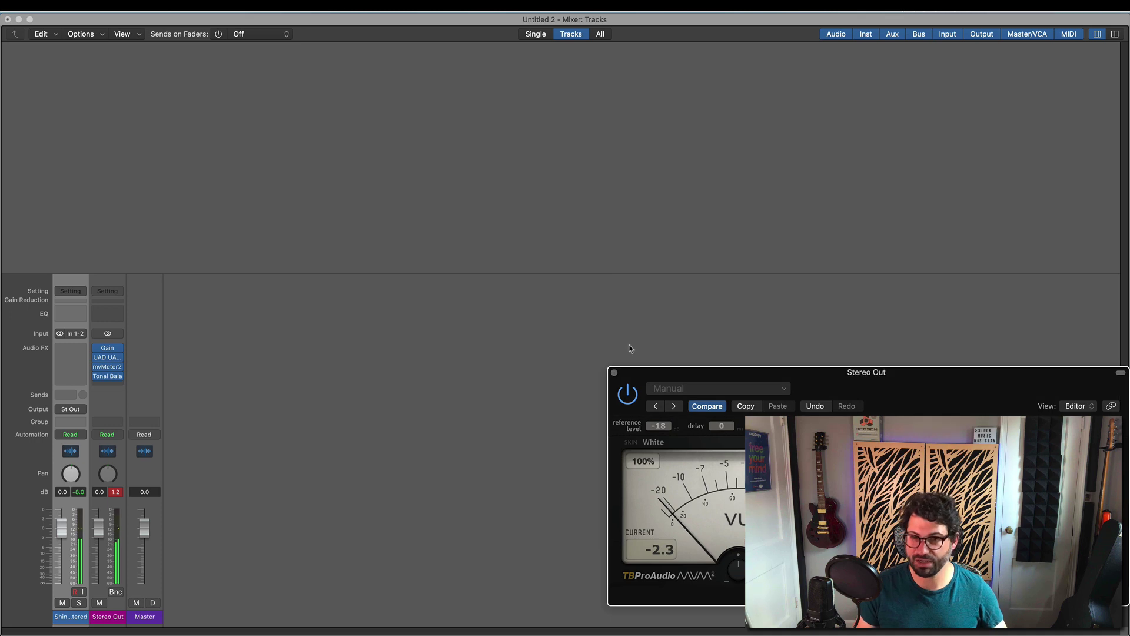
Insert the iZotope Ozone 9 plug-in between UA 610-B and mvMeter2 on the Stereo Out channel and move its window to a clear area.
click(116, 365)
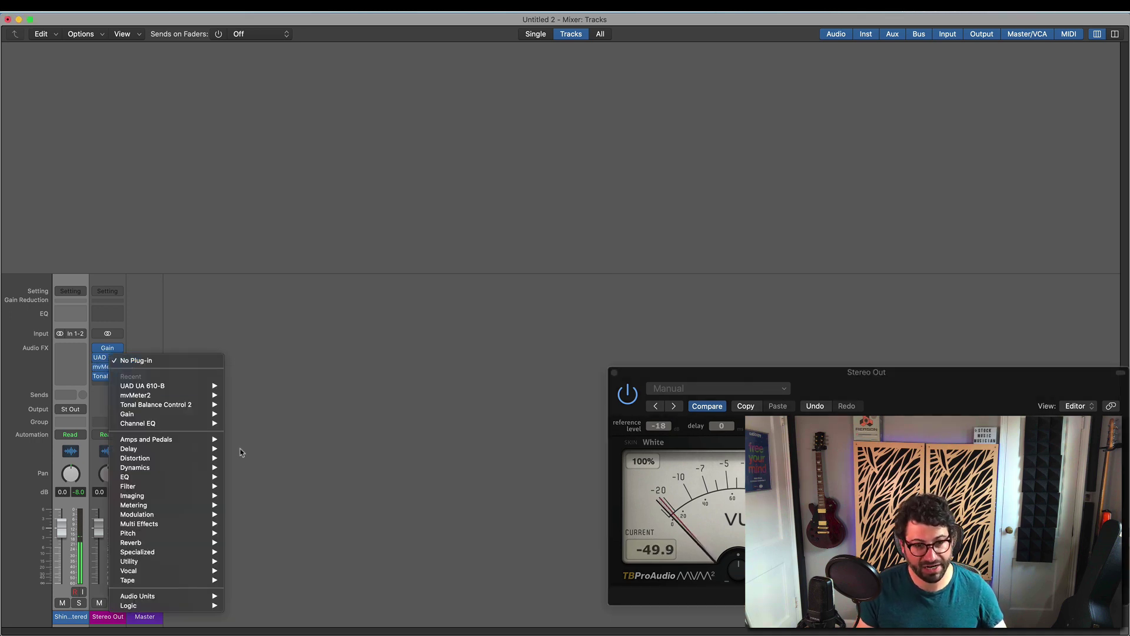
mouse_move(171, 477)
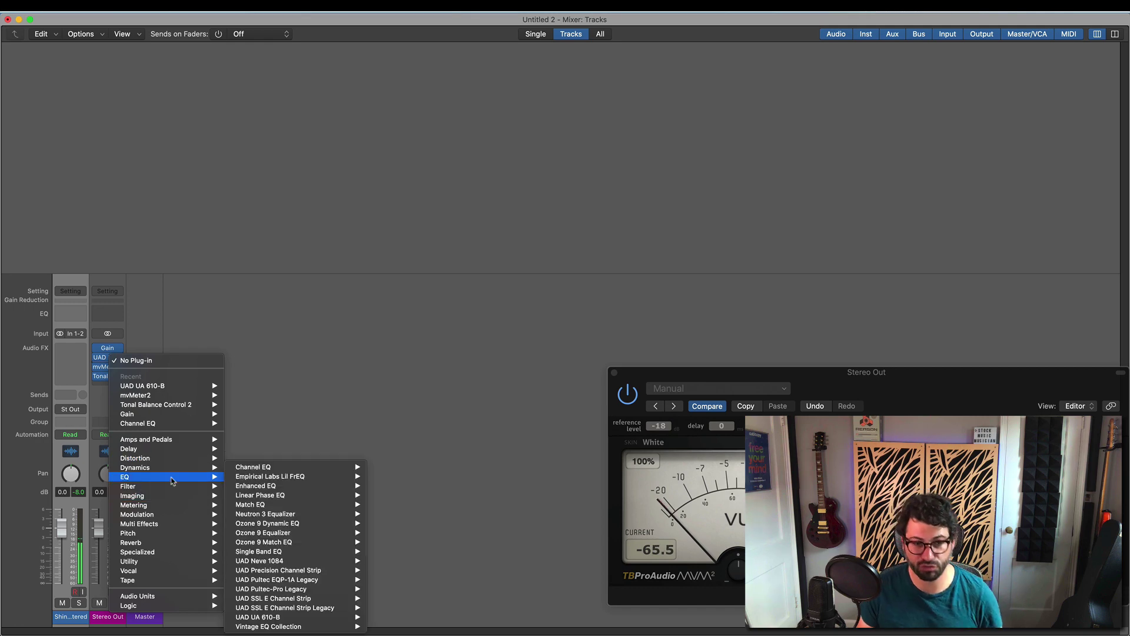
mouse_move(356, 468)
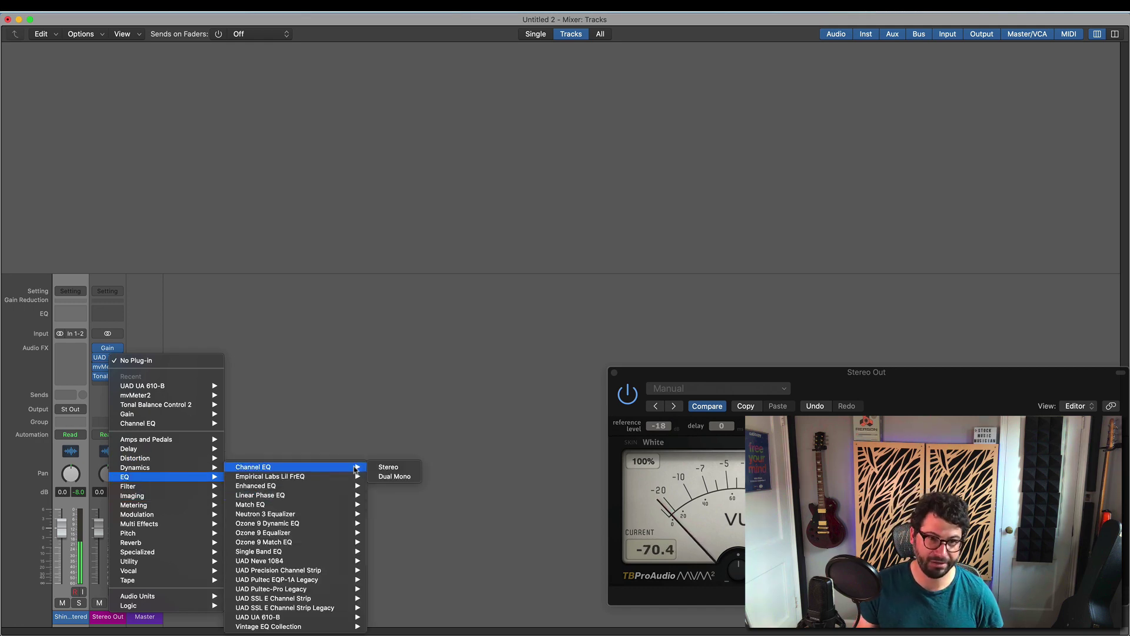
mouse_move(353, 571)
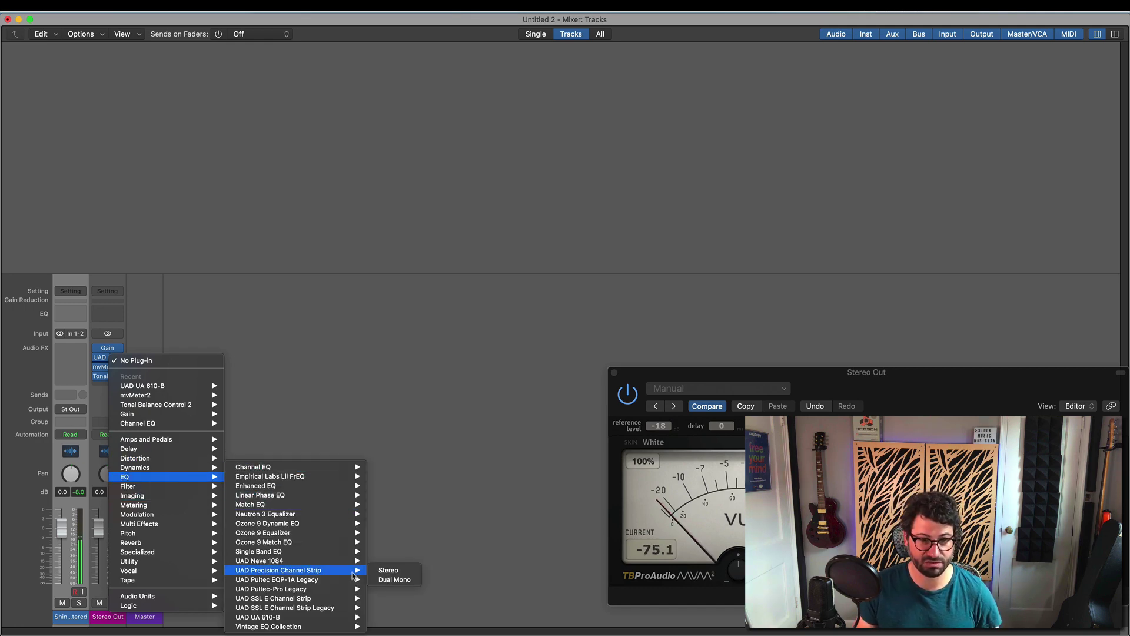
mouse_move(171, 596)
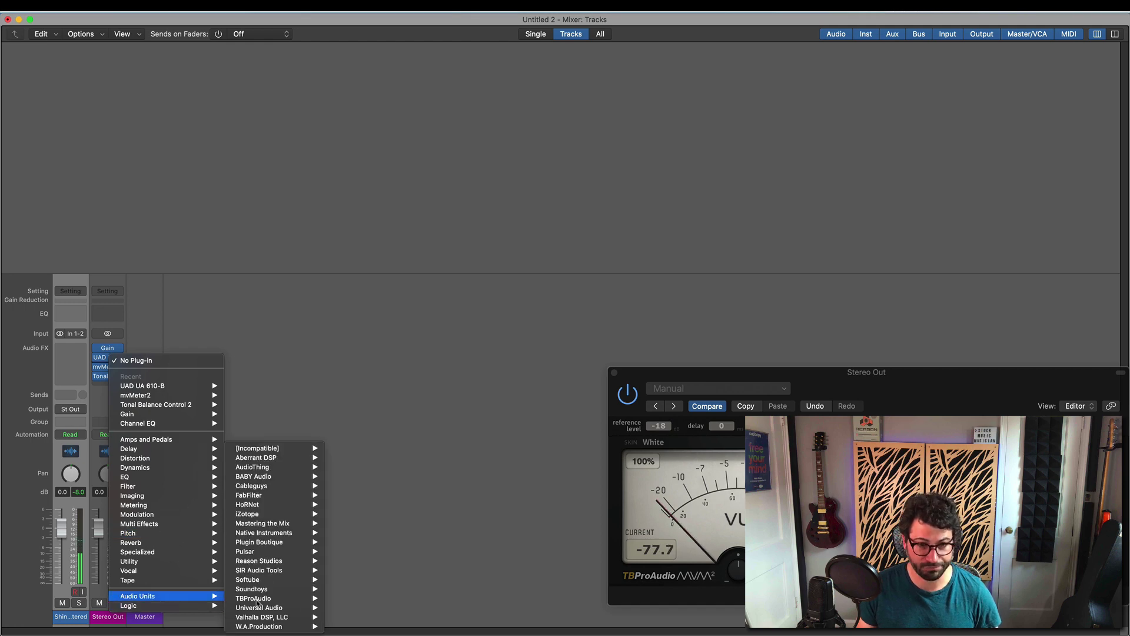
mouse_move(247, 514)
mouse_move(410, 401)
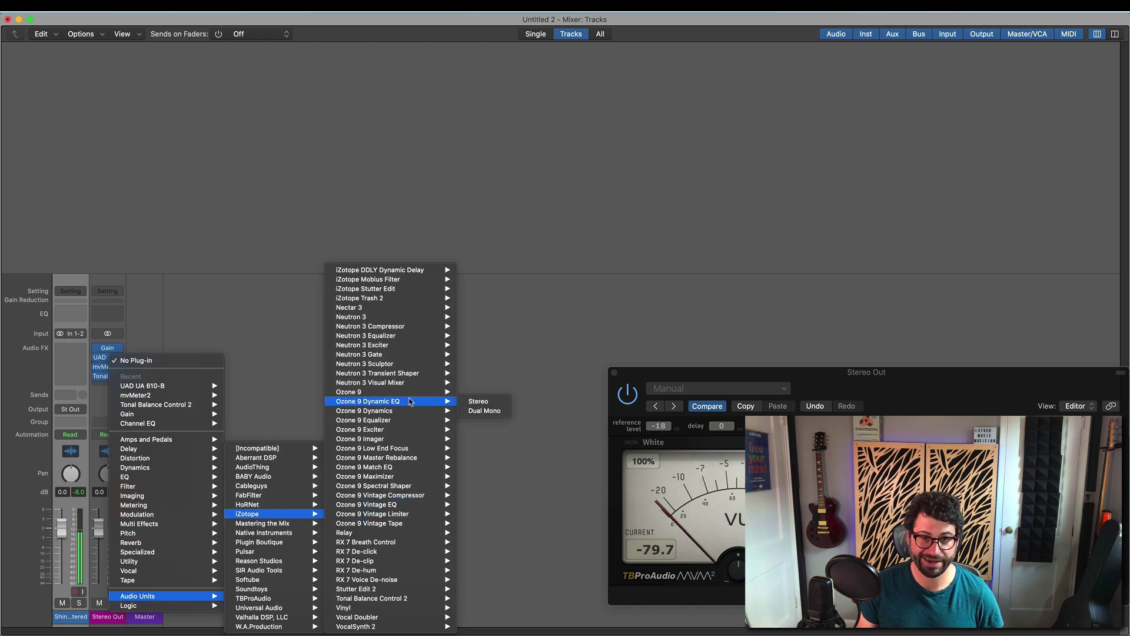
click(525, 374)
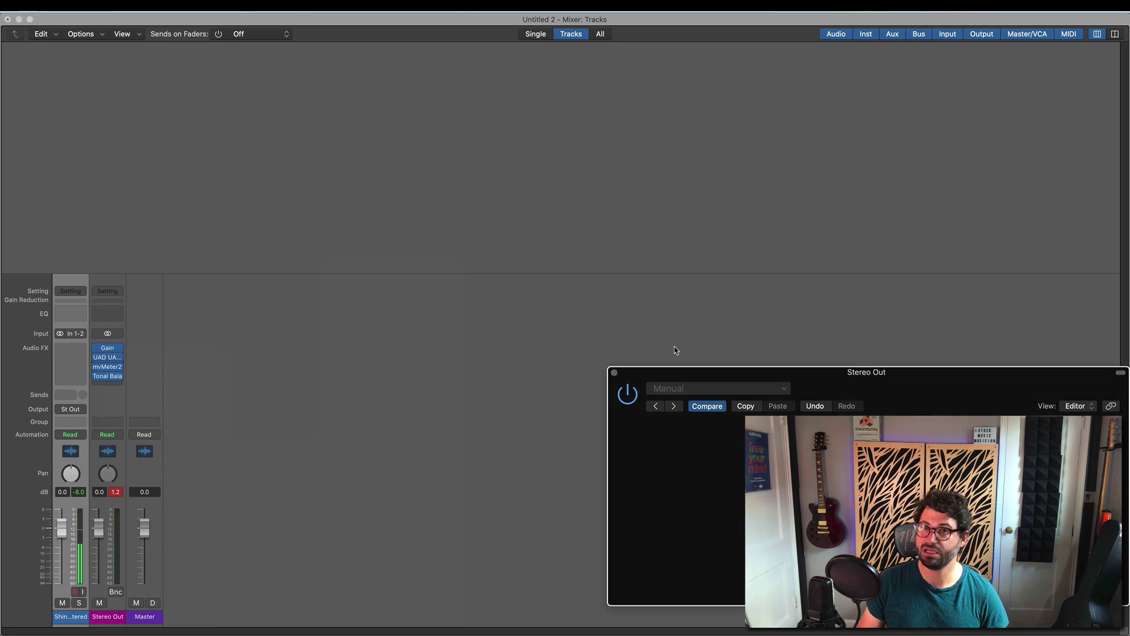
drag(927, 373, 673, 171)
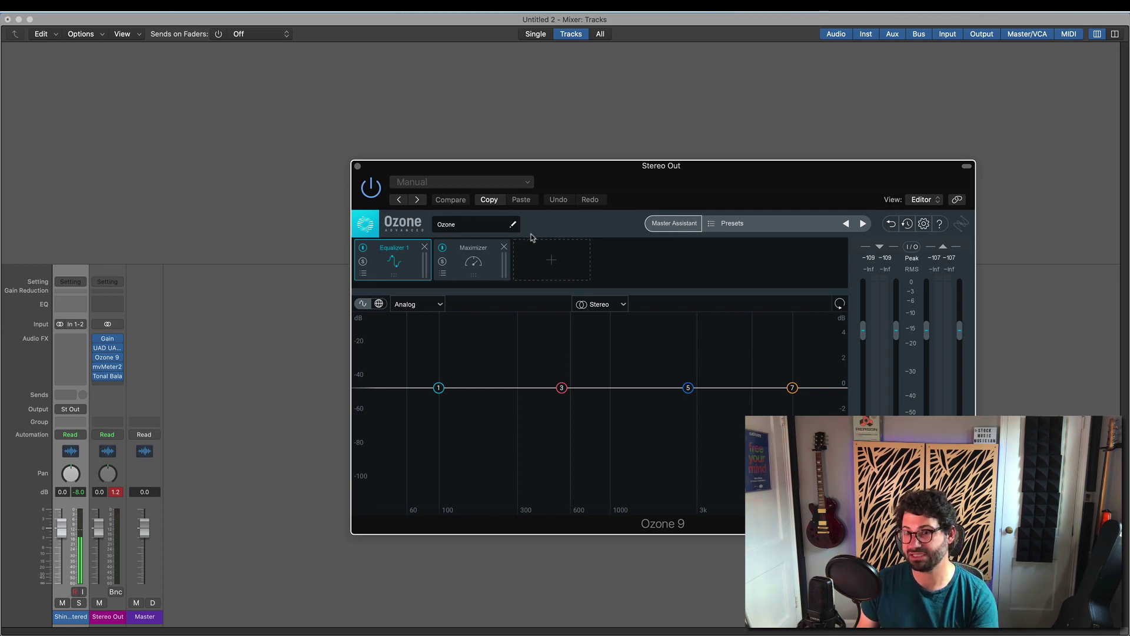
Run Master Assistant with Modern, Manual, Medium and Streaming on the playing track, accept its suggestion, and delete the Maximizer and Dynamics modules.
click(683, 227)
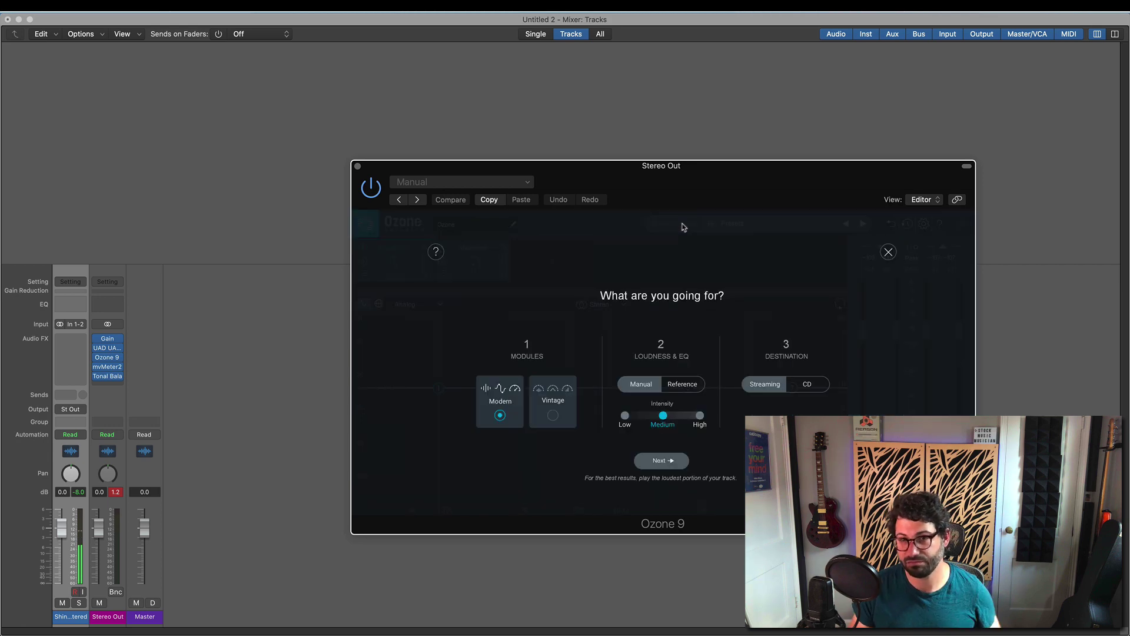
click(662, 461)
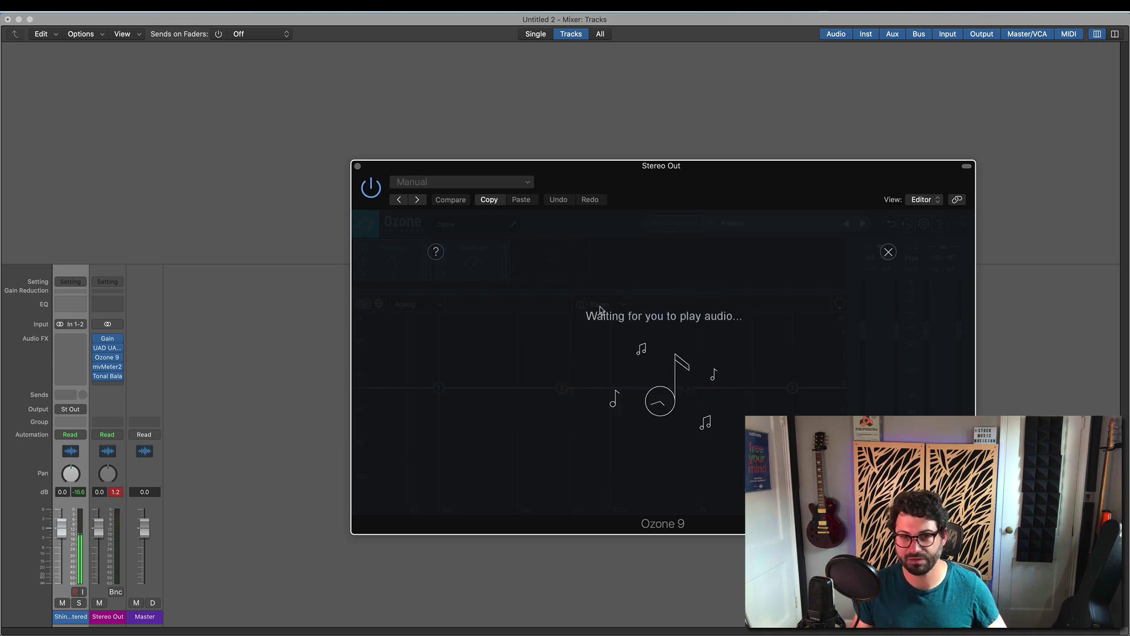
key(space)
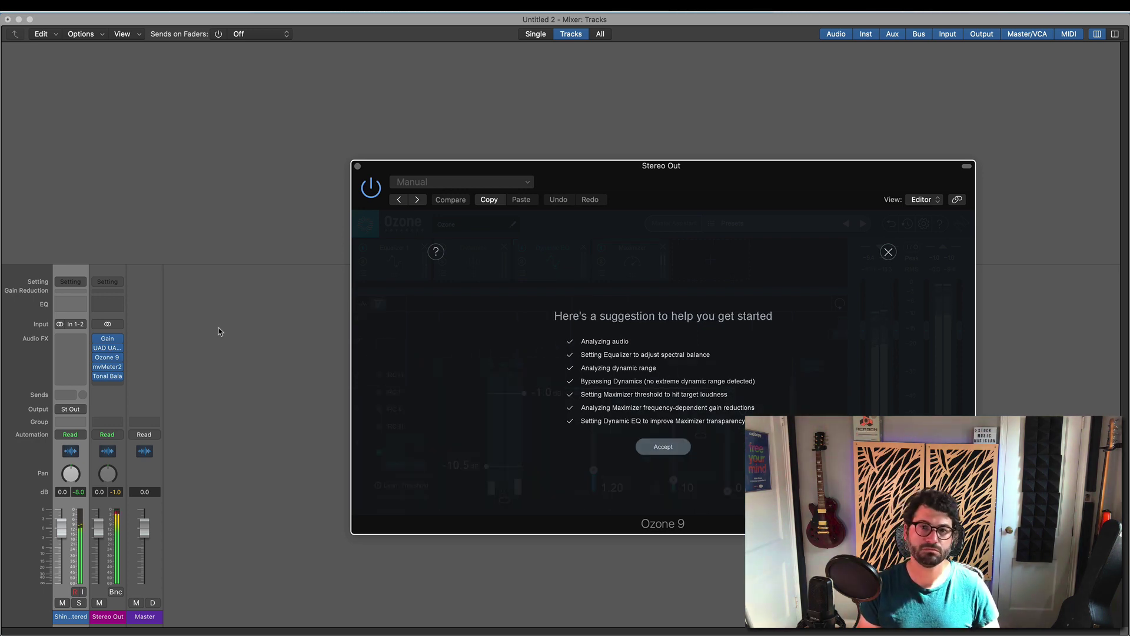
click(664, 447)
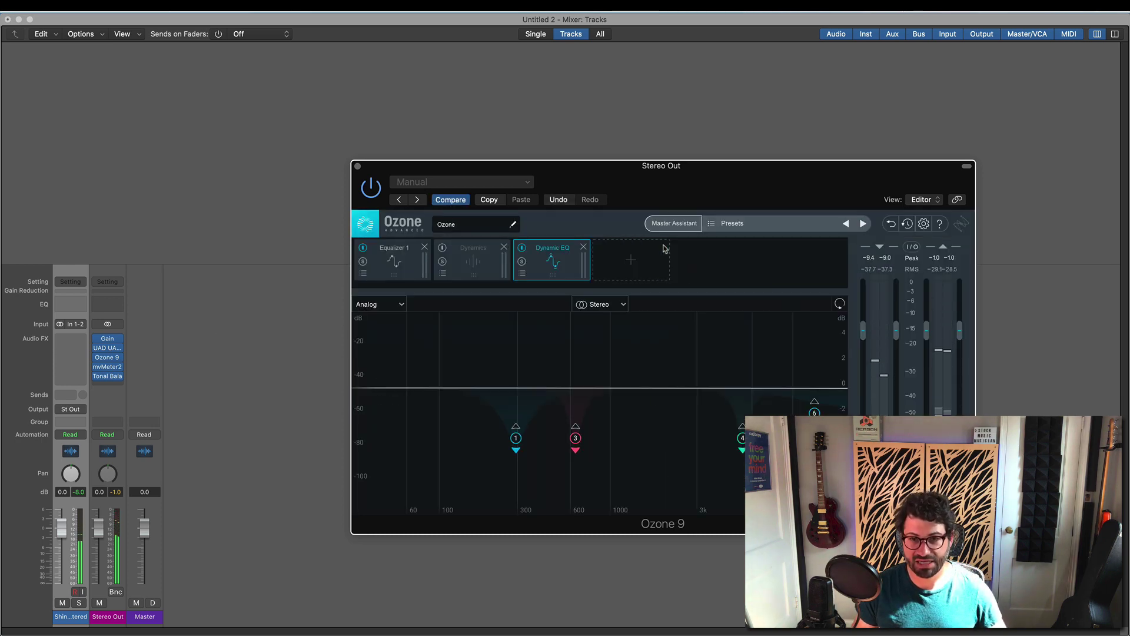
click(504, 246)
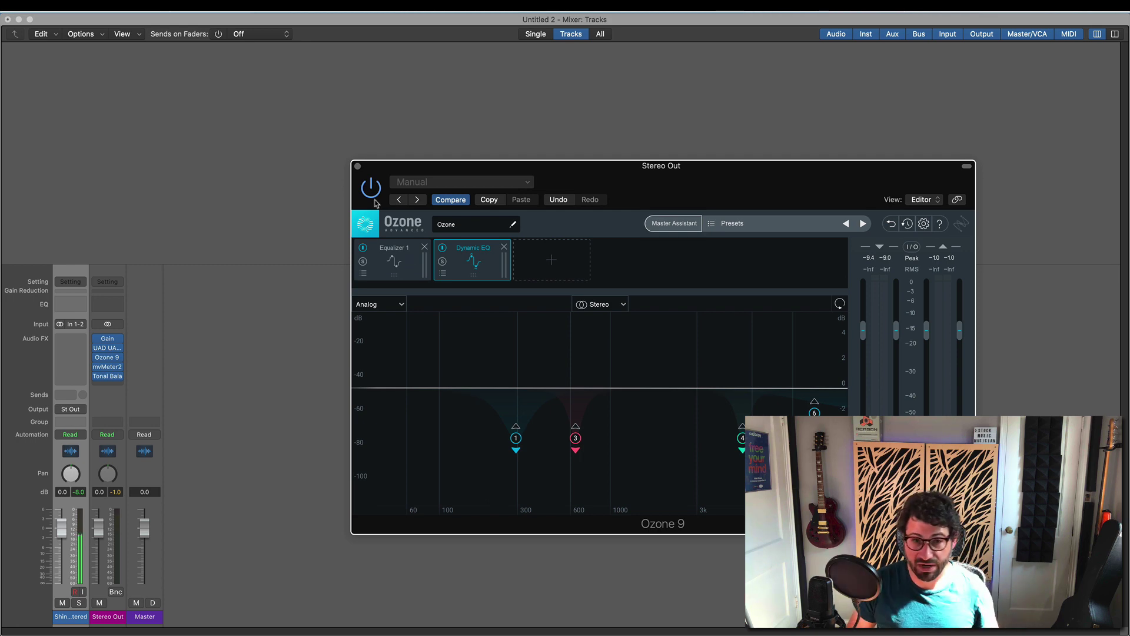
In Ozone's Equalizer 1, lower band 1's gain to 0.2 dB and disable bands 1, 3 and 8.
click(404, 269)
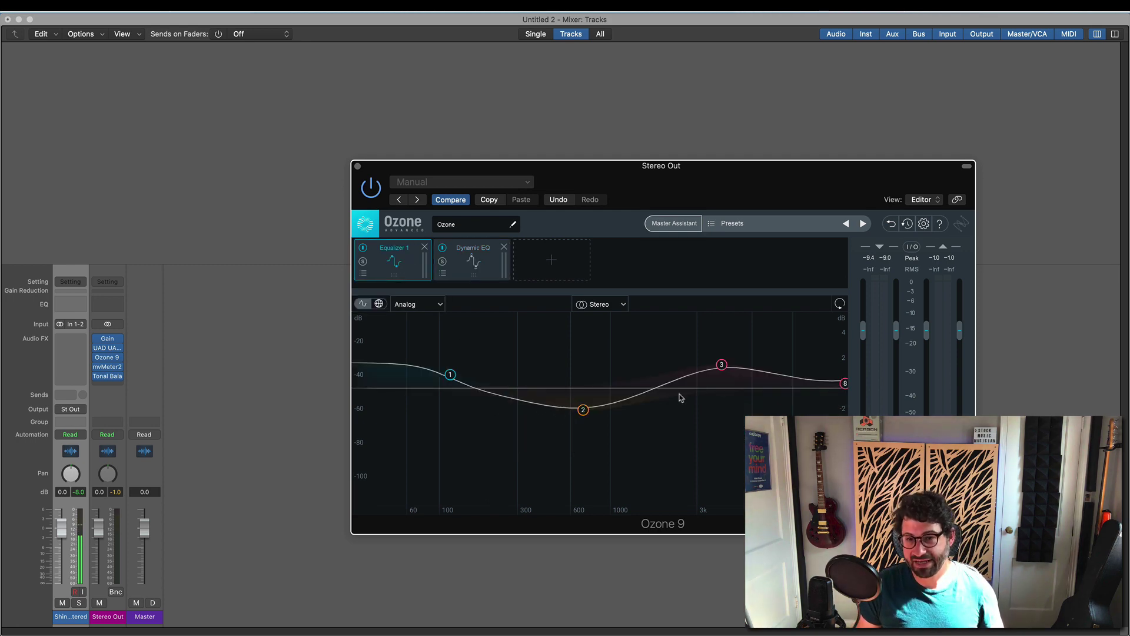
drag(447, 372, 448, 384)
click(406, 331)
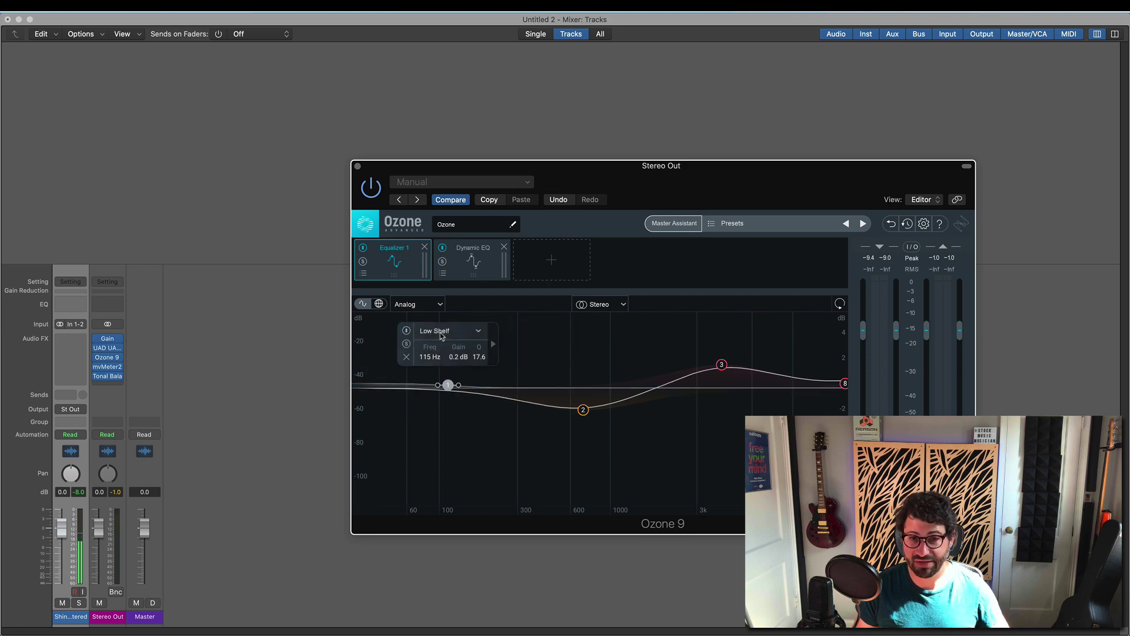
click(722, 366)
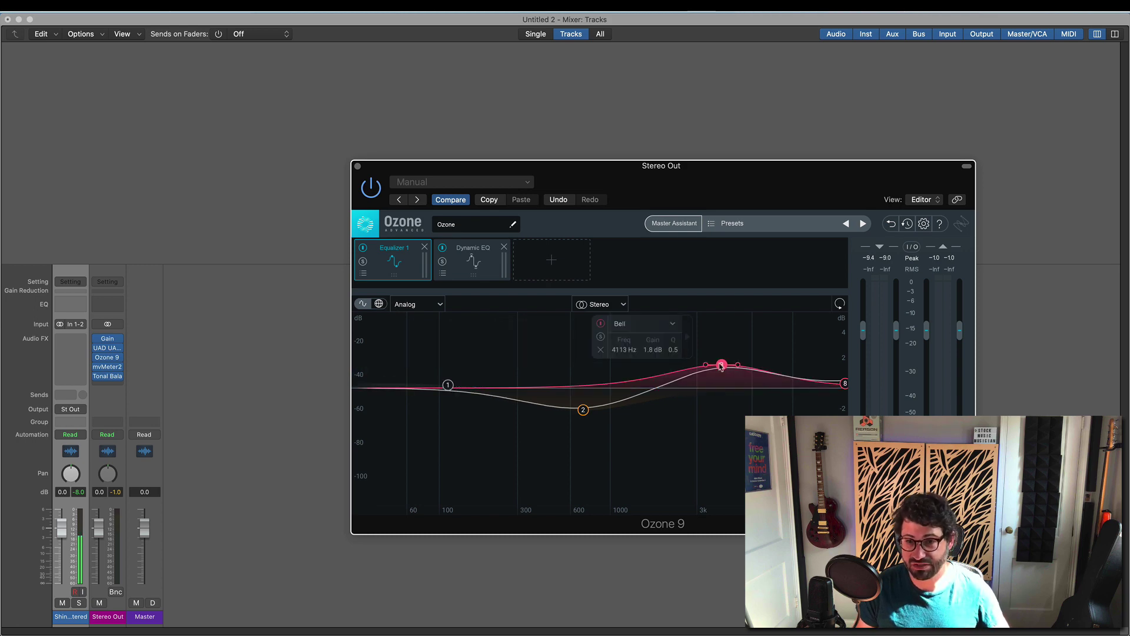
click(601, 324)
click(845, 383)
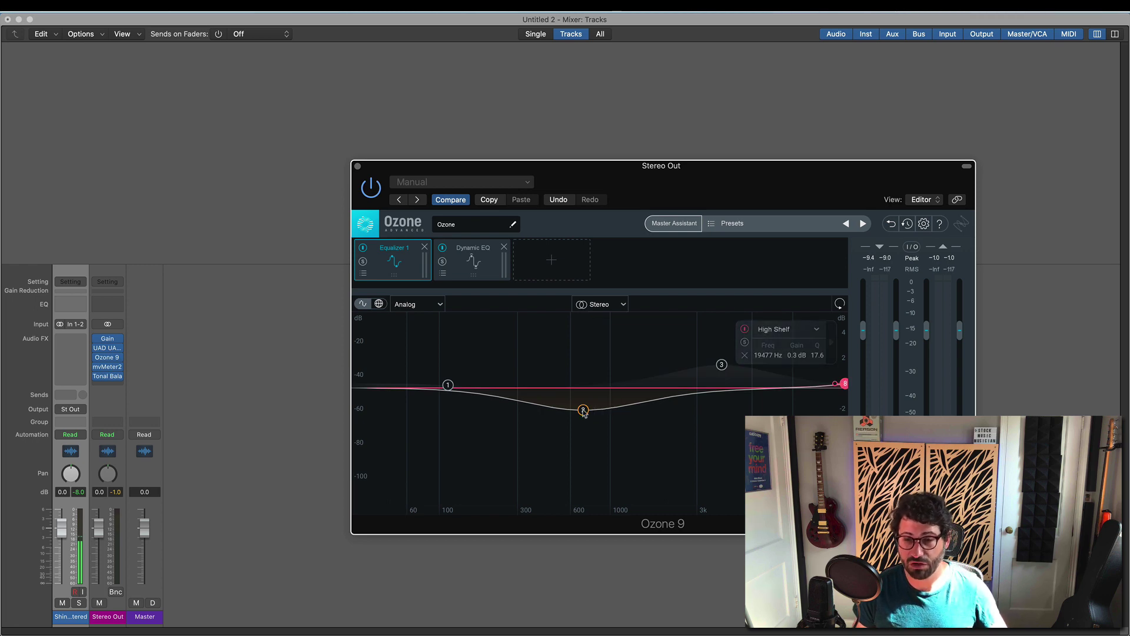
click(746, 328)
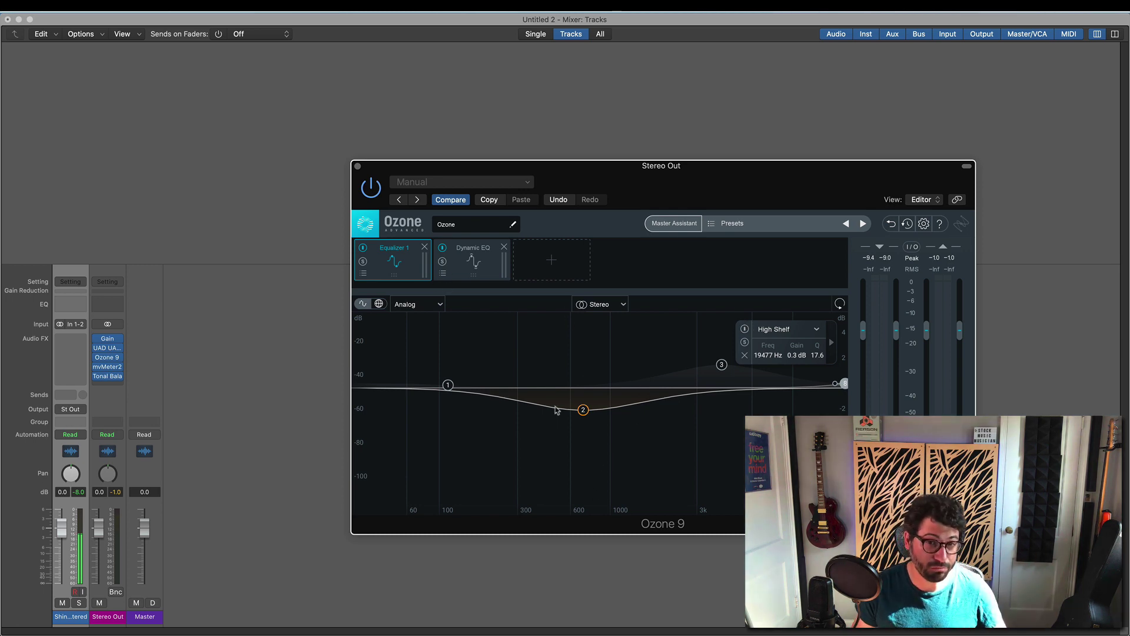
Audition Equalizer 1's band 2 and the Dynamic EQ switched off and on during playback, and close the Ozone 9 window.
click(583, 410)
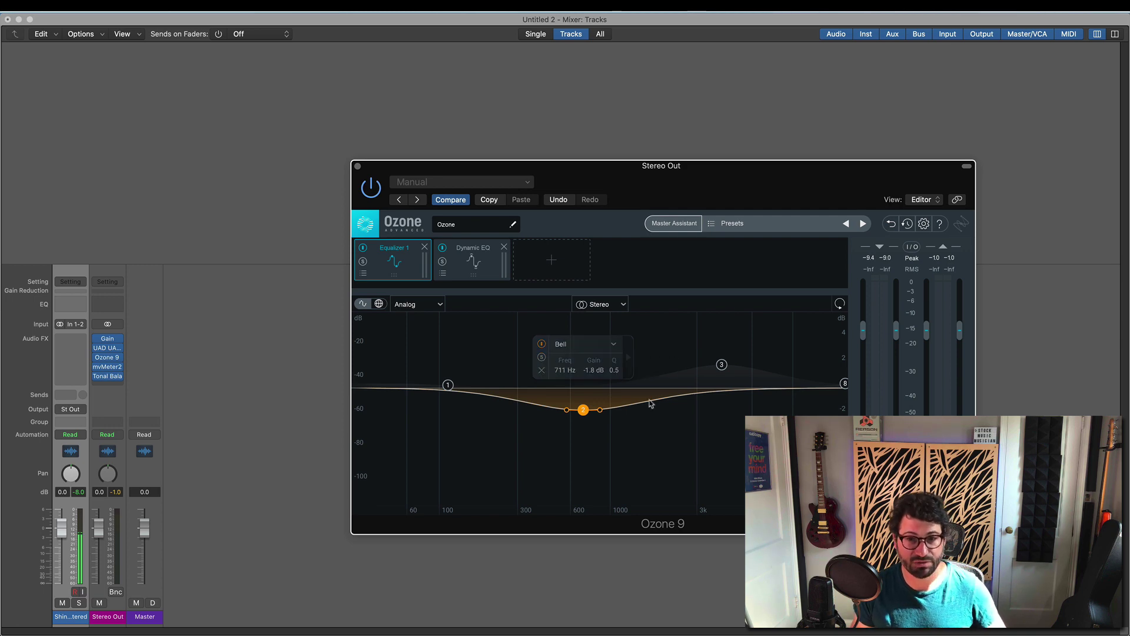
key(space)
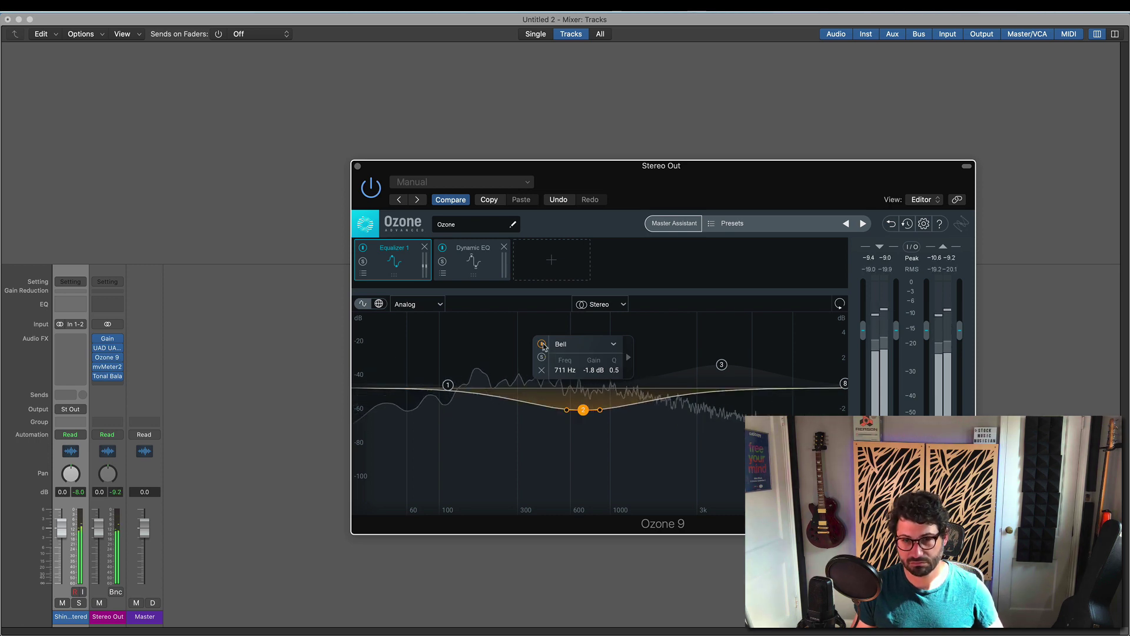
click(472, 259)
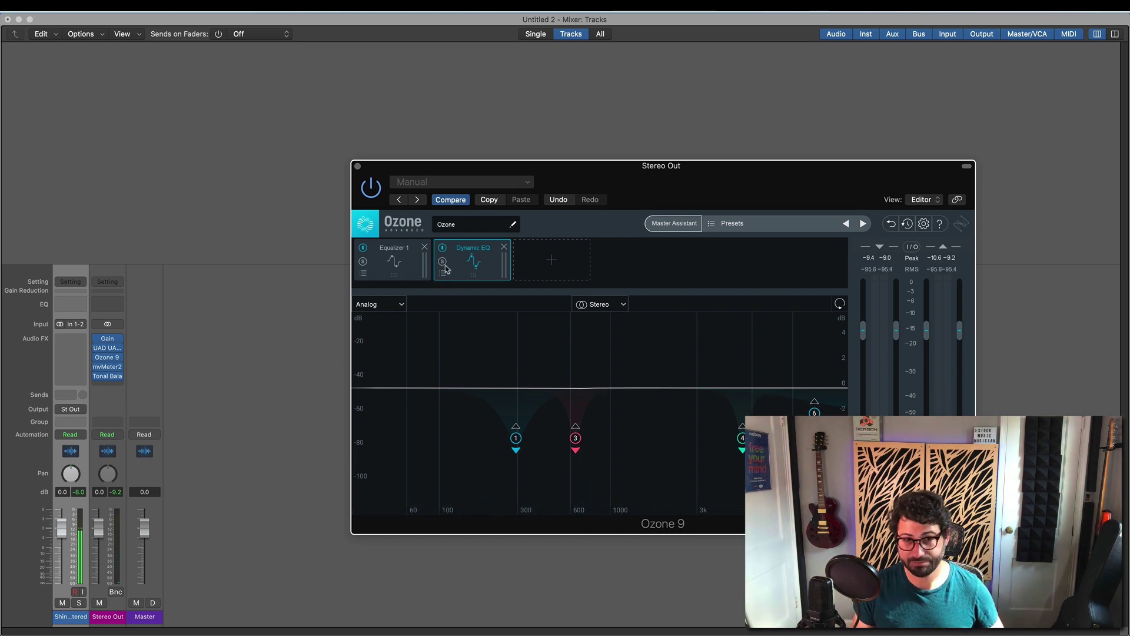
key(space)
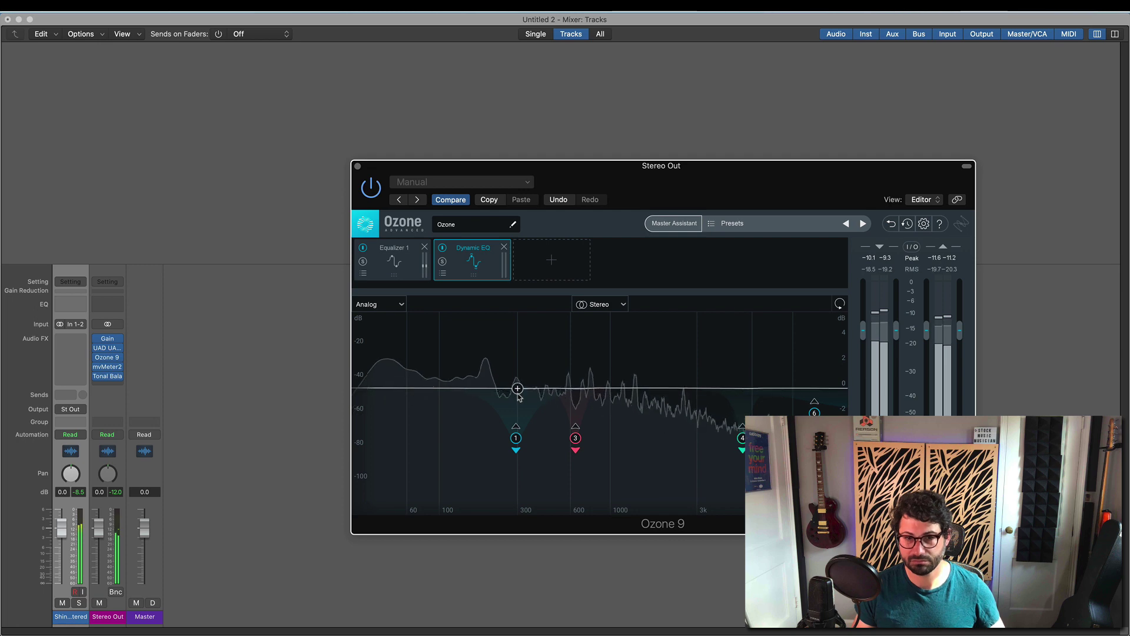
click(442, 248)
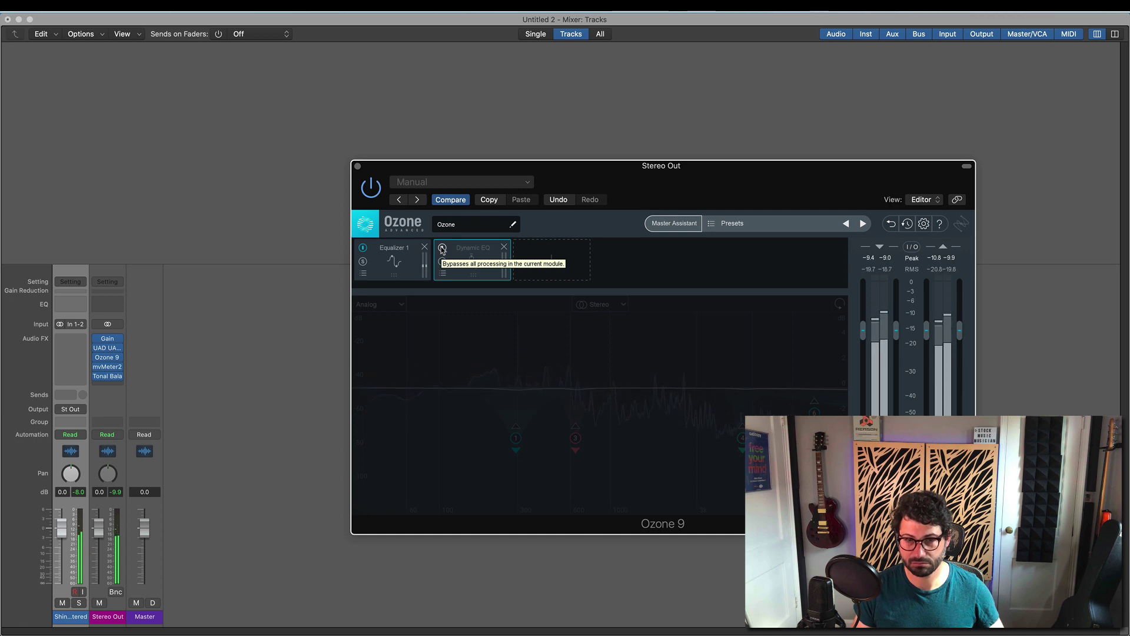
click(442, 247)
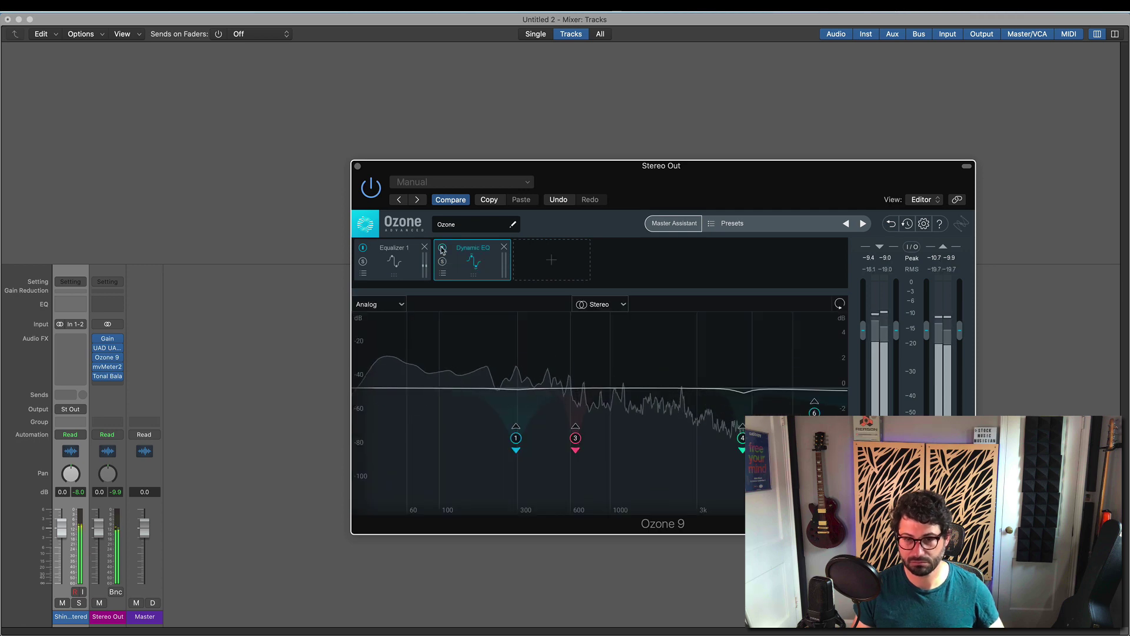
click(357, 167)
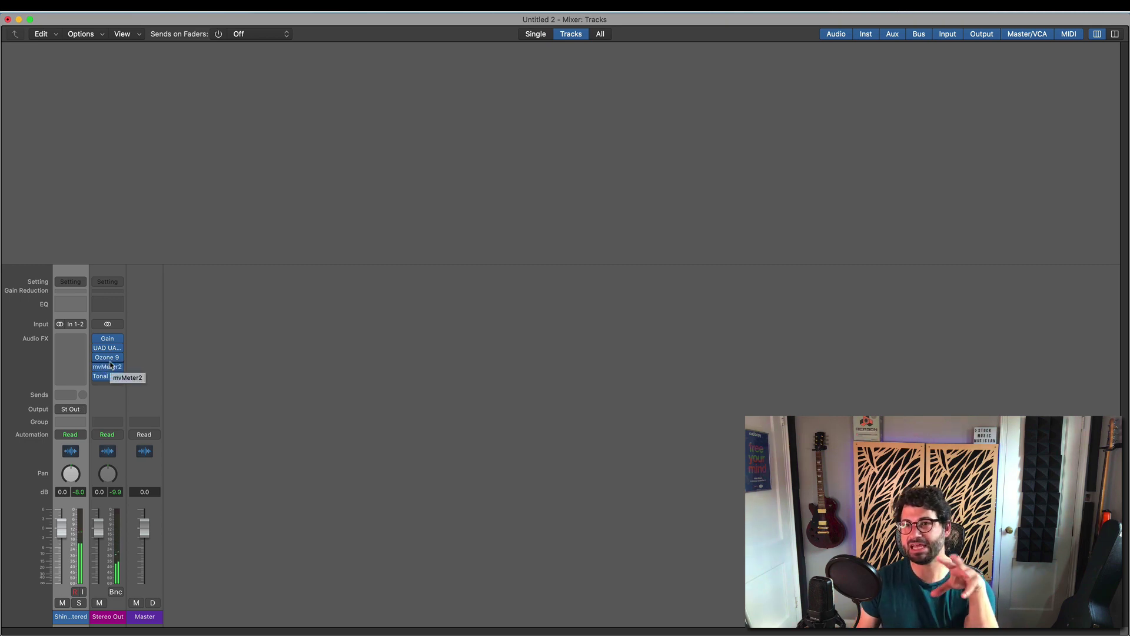
Insert the stereo UAD Neve 33609 C compressor between Ozone 9 and mvMeter2 on the Stereo Out channel.
click(110, 385)
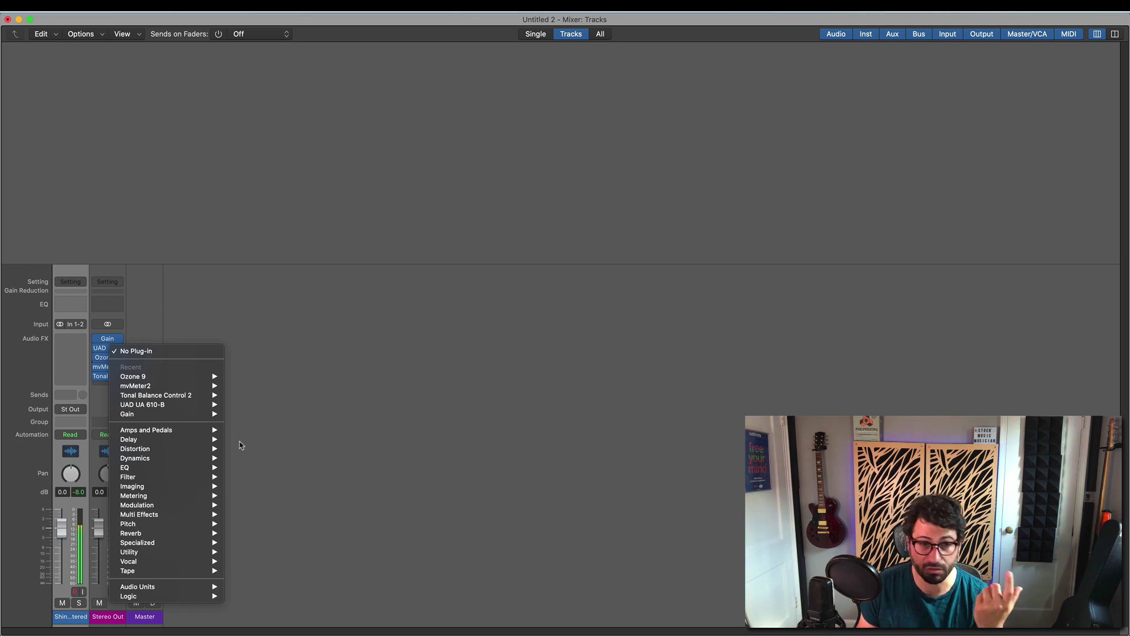
mouse_move(200, 458)
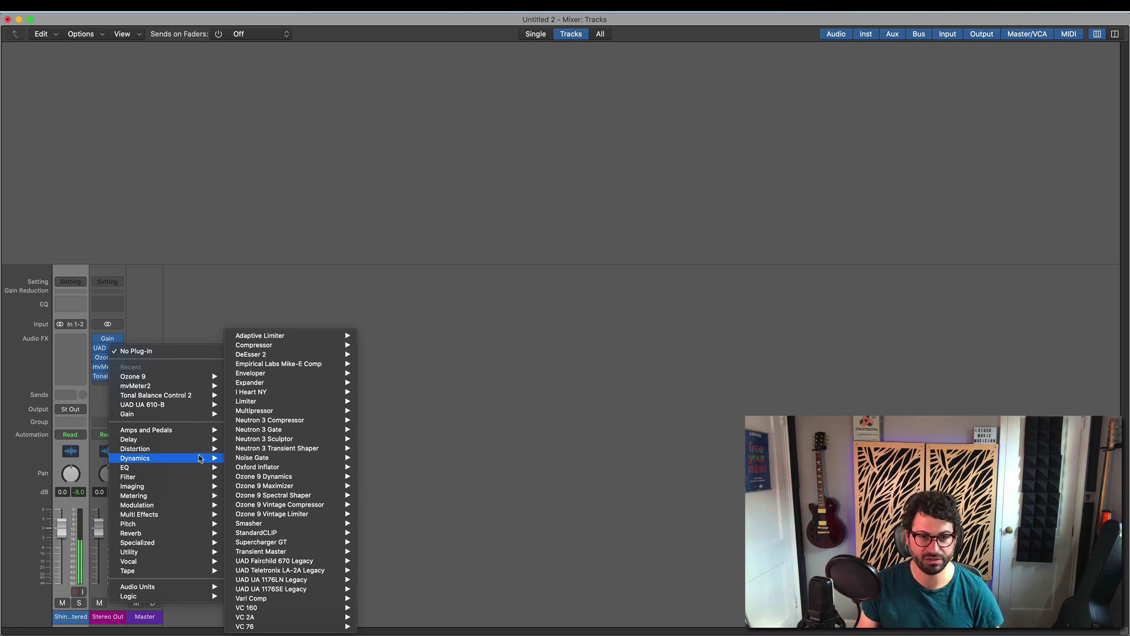
mouse_move(177, 586)
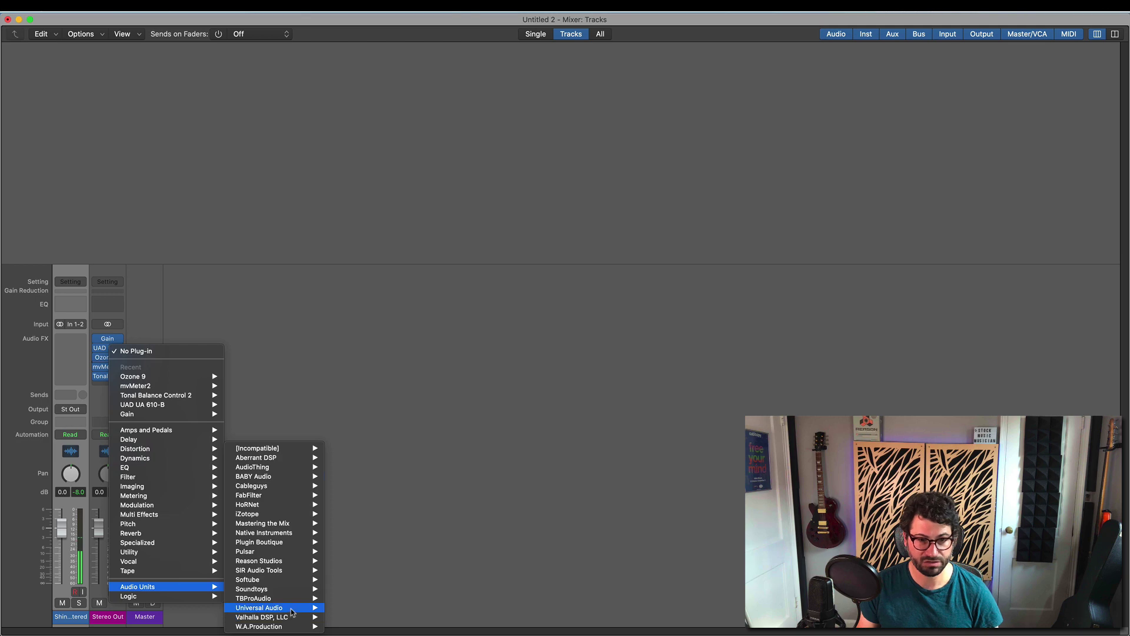
mouse_move(292, 609)
mouse_move(422, 338)
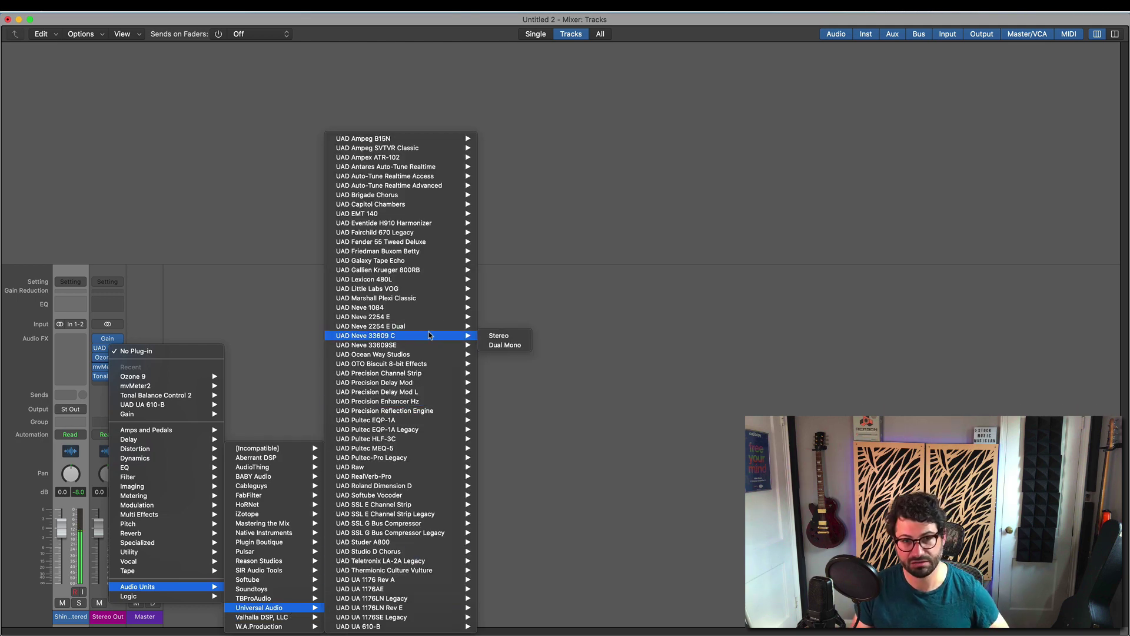
click(510, 336)
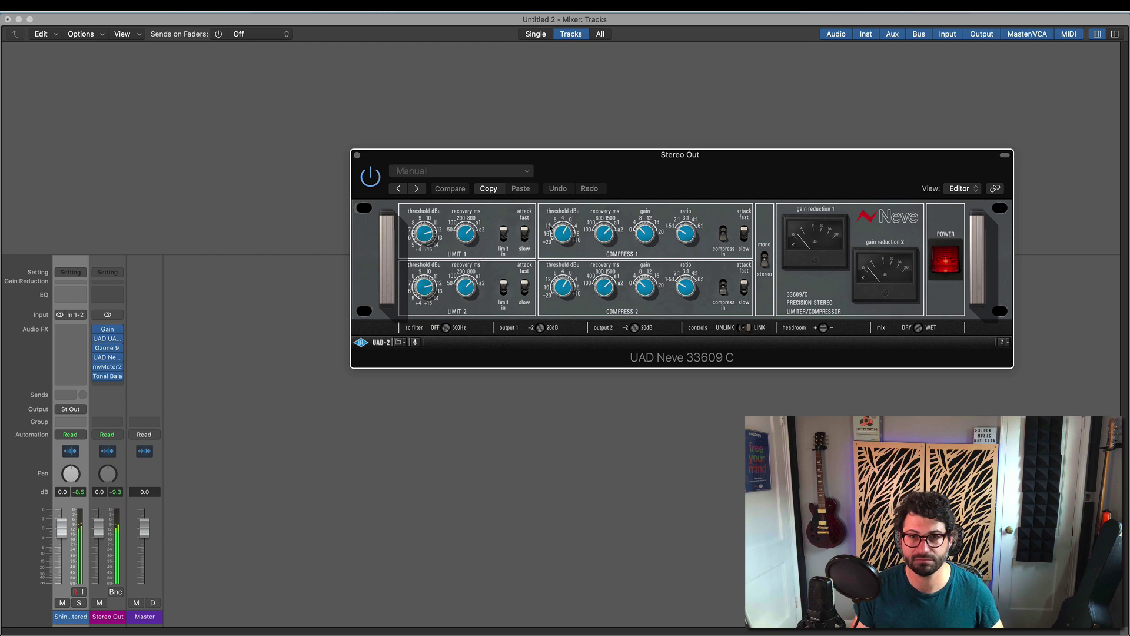
Adjust Compress 1's threshold, gain and recovery time on the Neve 33609 C while the song plays.
drag(576, 227, 551, 237)
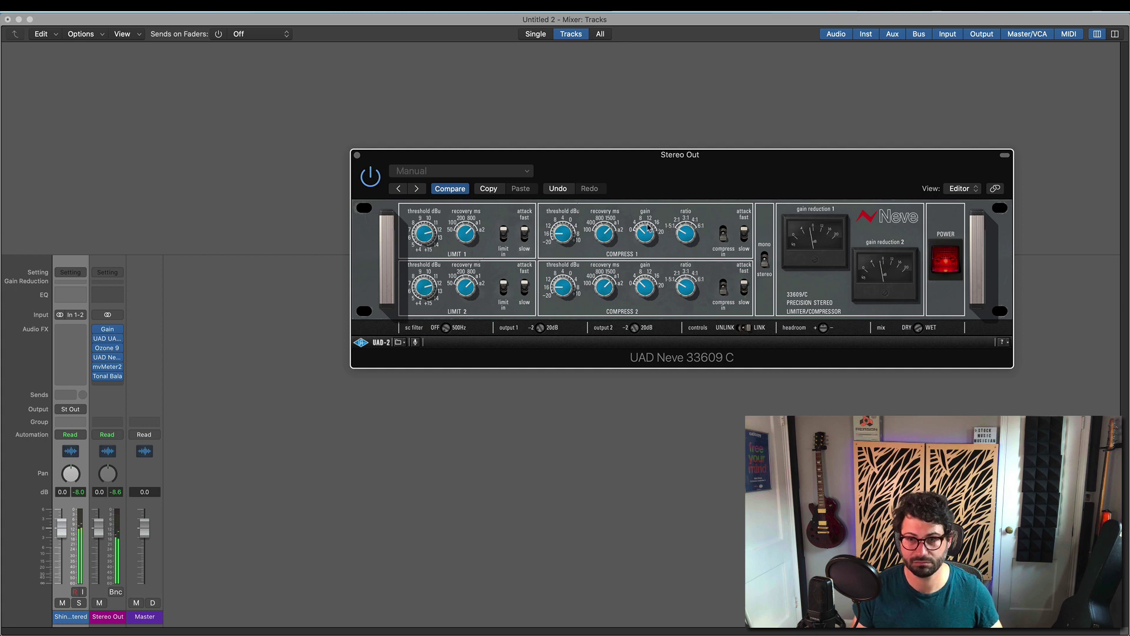
drag(649, 226, 619, 234)
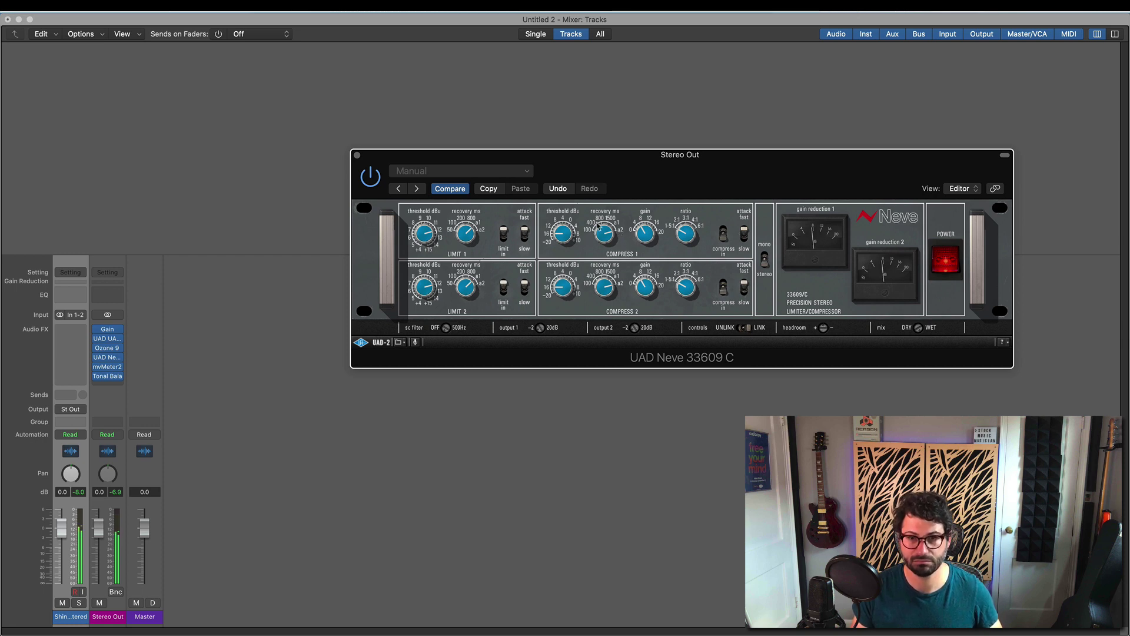
drag(604, 230, 600, 229)
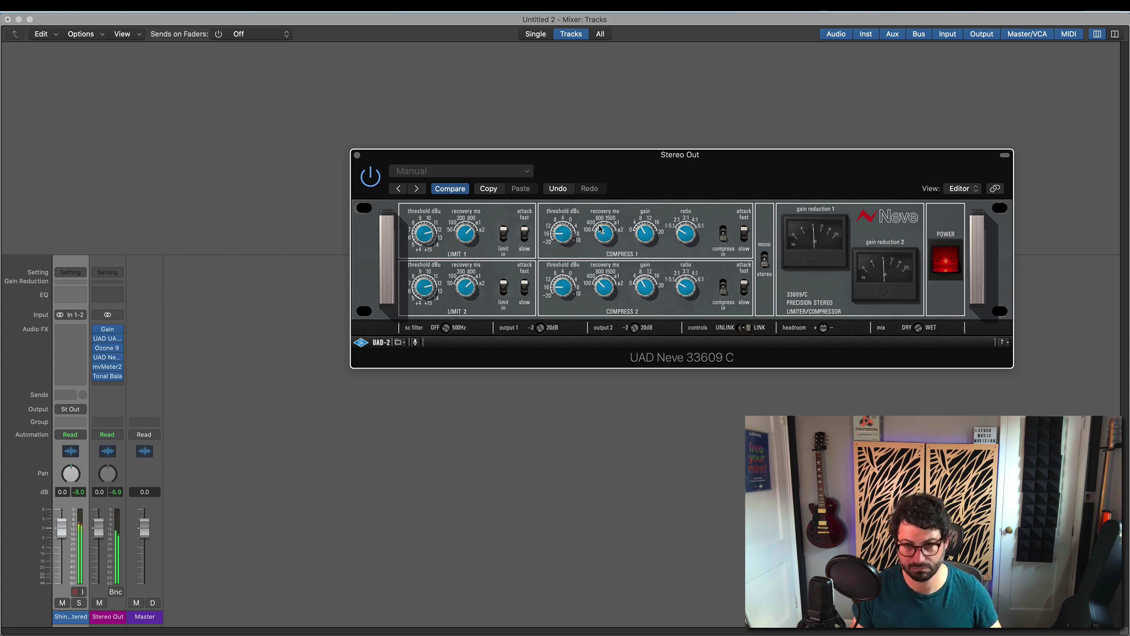
drag(601, 229, 593, 235)
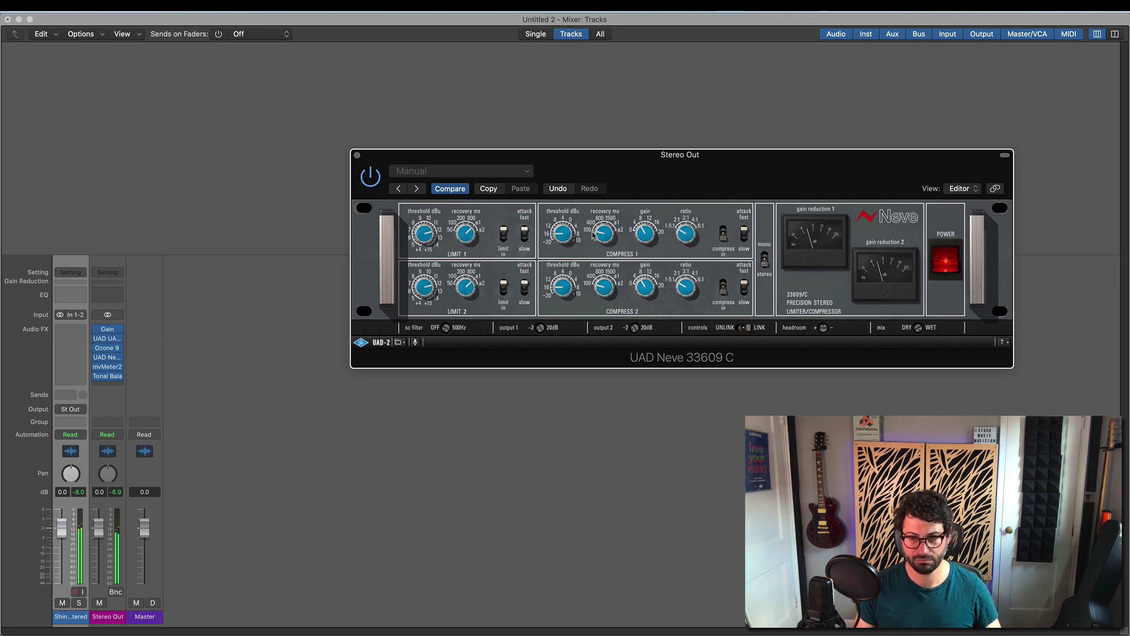
click(741, 246)
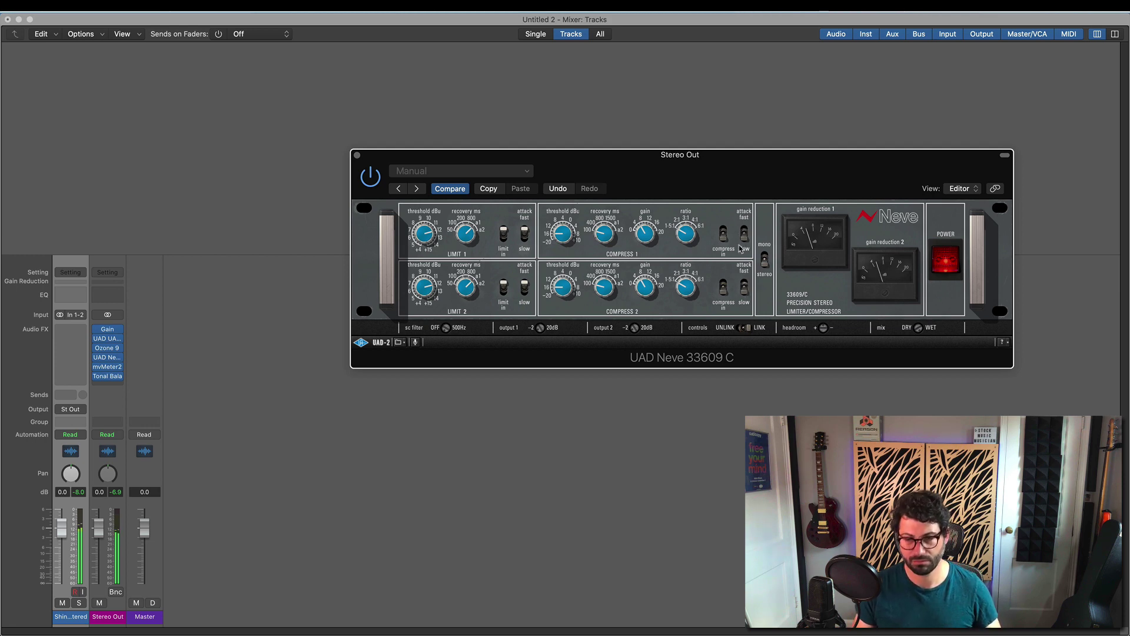
drag(600, 226, 601, 223)
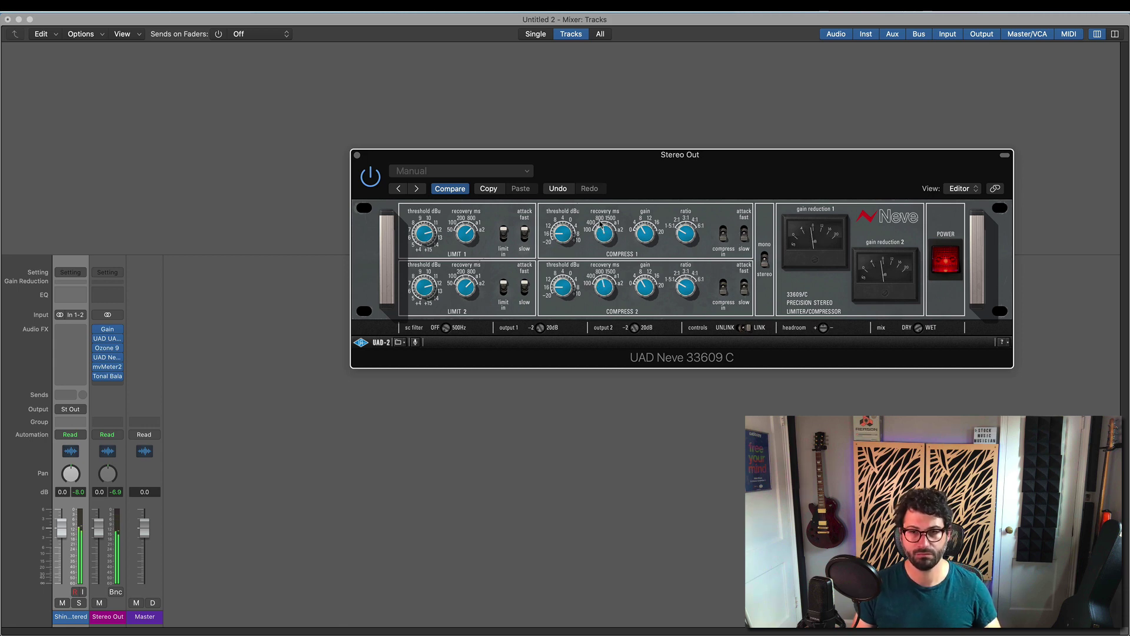
drag(596, 224, 595, 225)
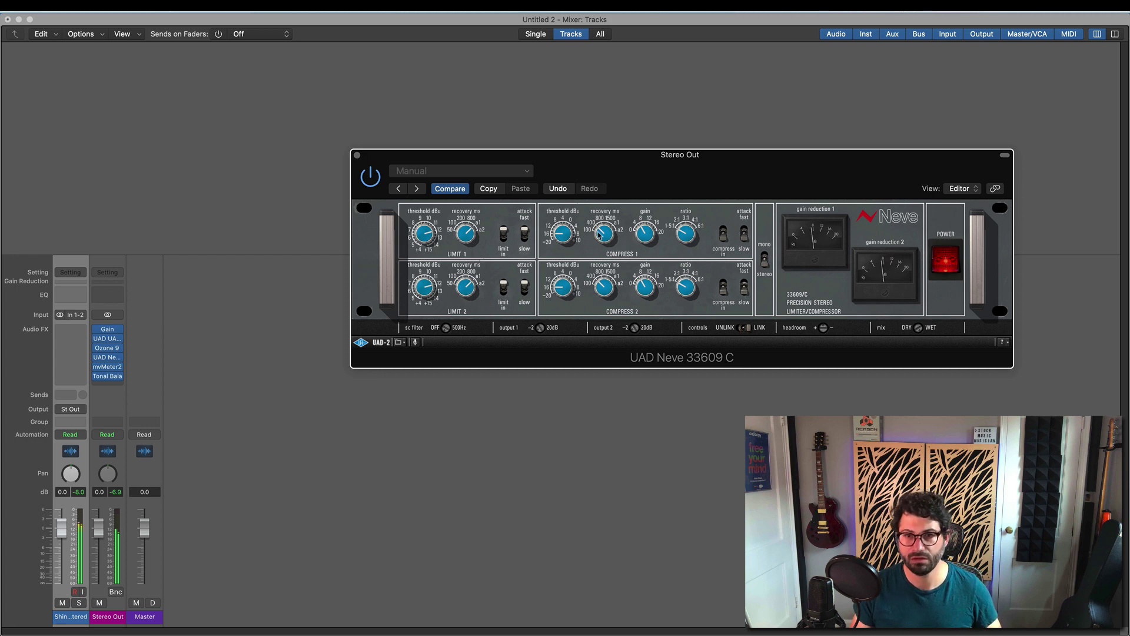
drag(608, 222, 616, 223)
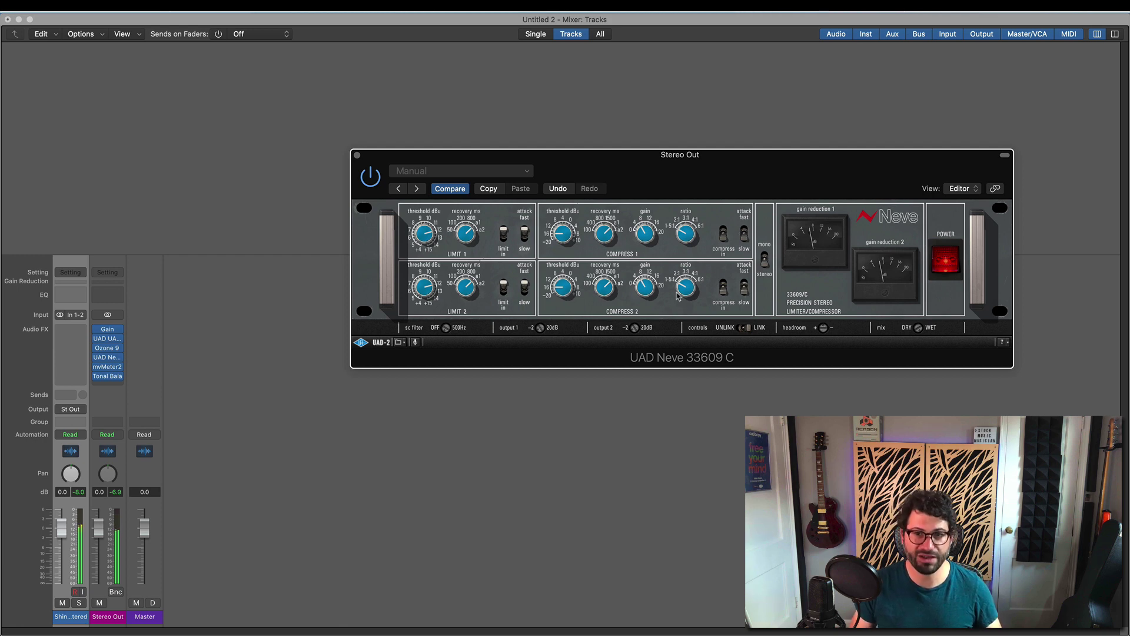
Raise Compress 1's ratio and raise its threshold for gentler compression.
drag(689, 233, 688, 226)
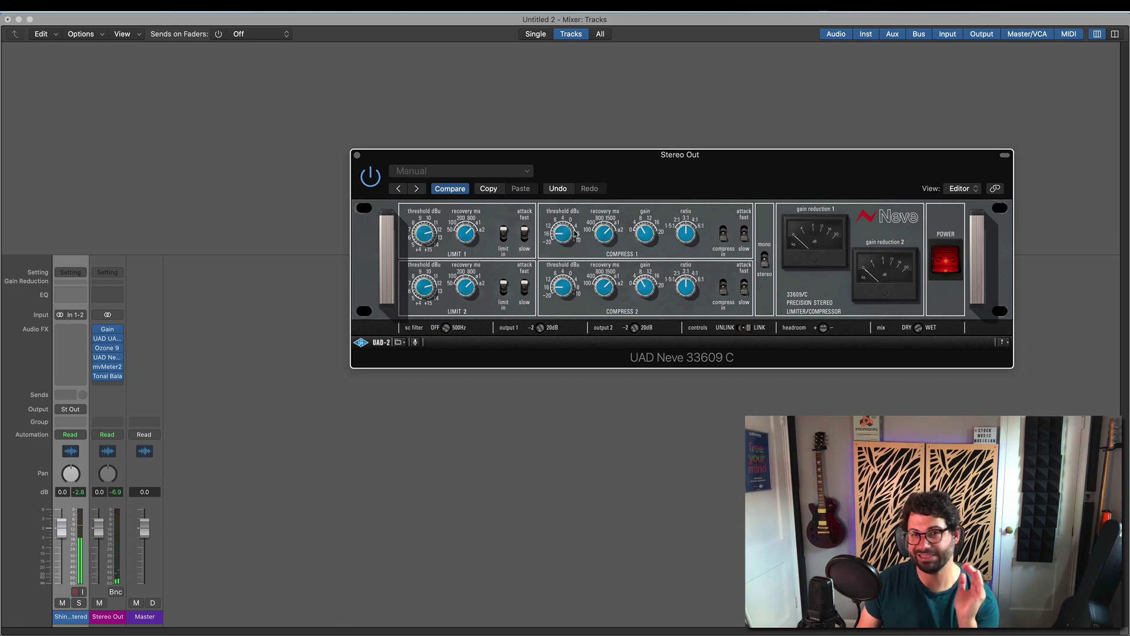
drag(570, 229, 571, 225)
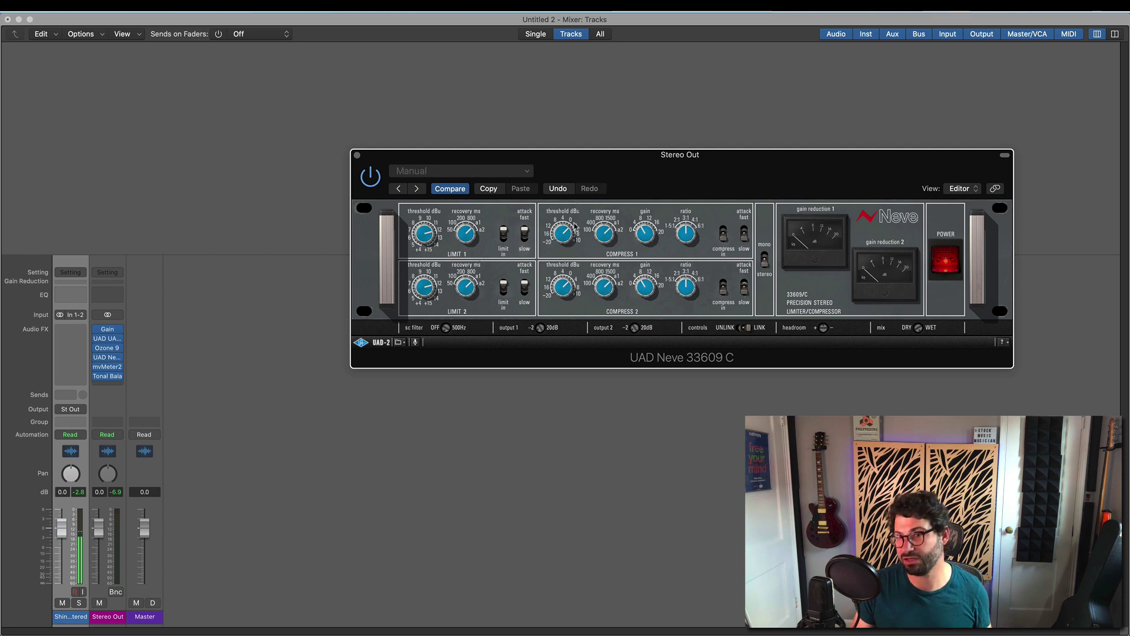
drag(574, 225, 577, 226)
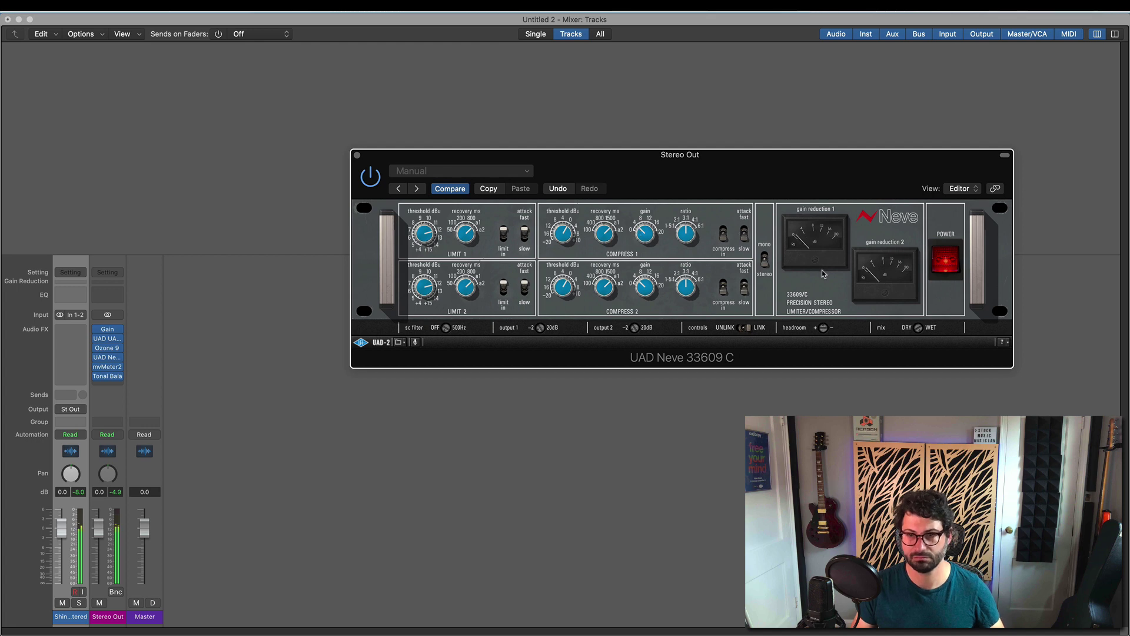
Compare the Neve compressor powered off and on, and open mvMeter2 with its window placed below the compressor.
click(946, 260)
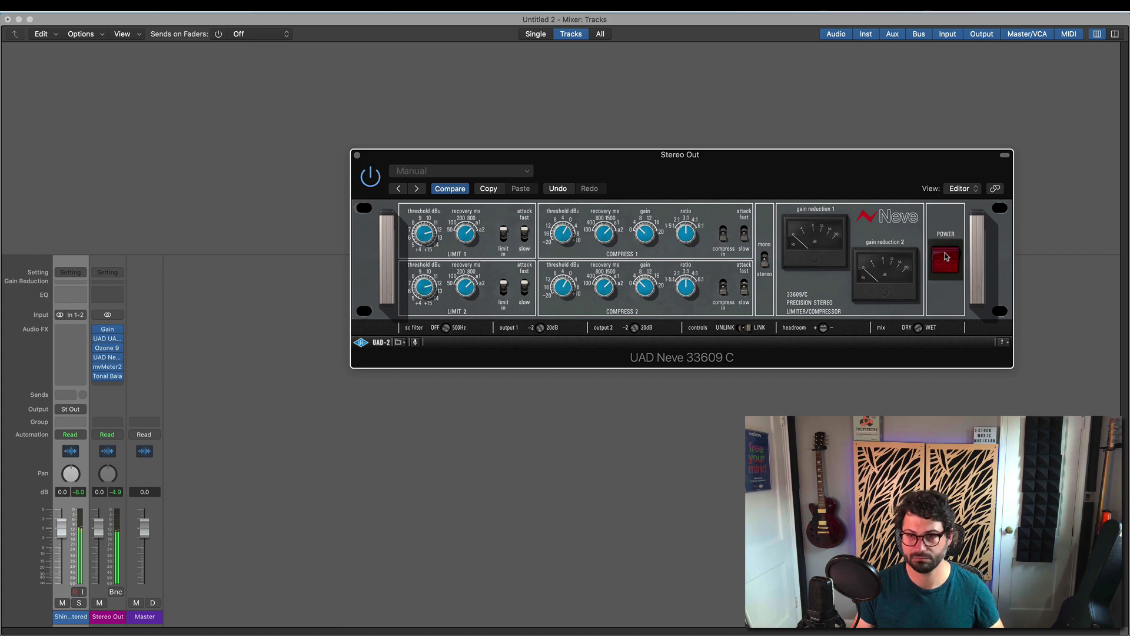
click(946, 258)
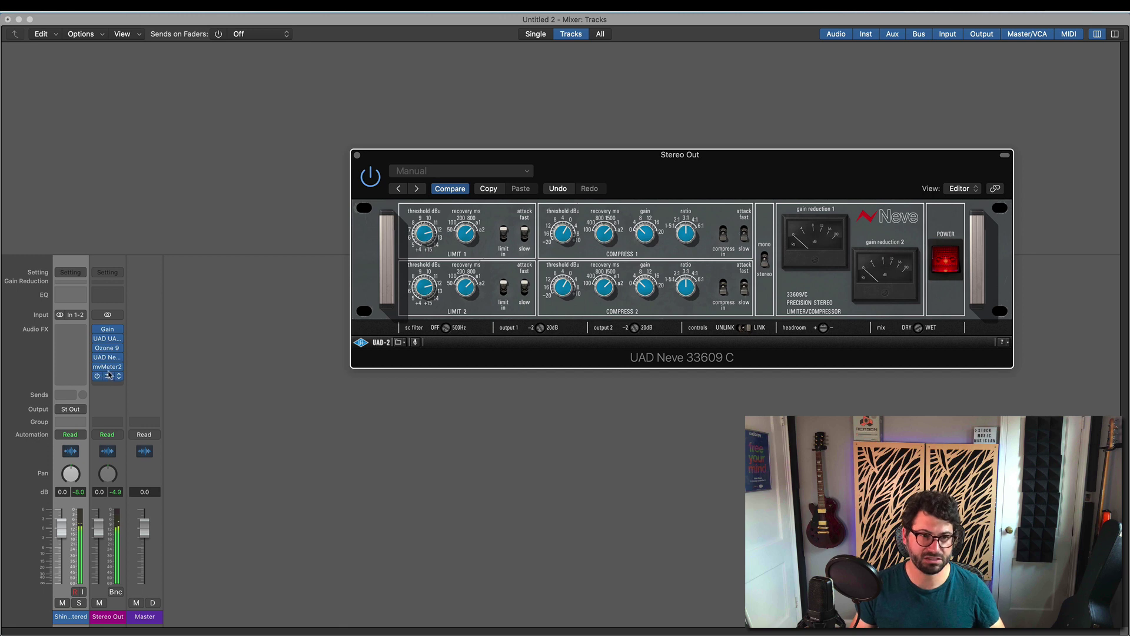
click(109, 372)
click(106, 368)
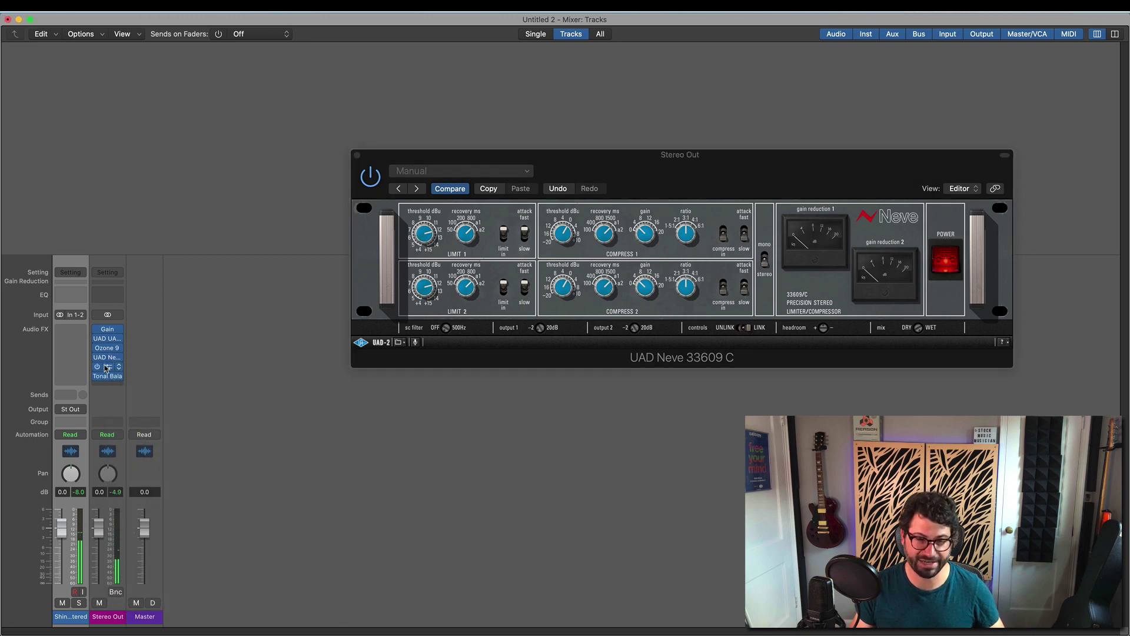
click(108, 368)
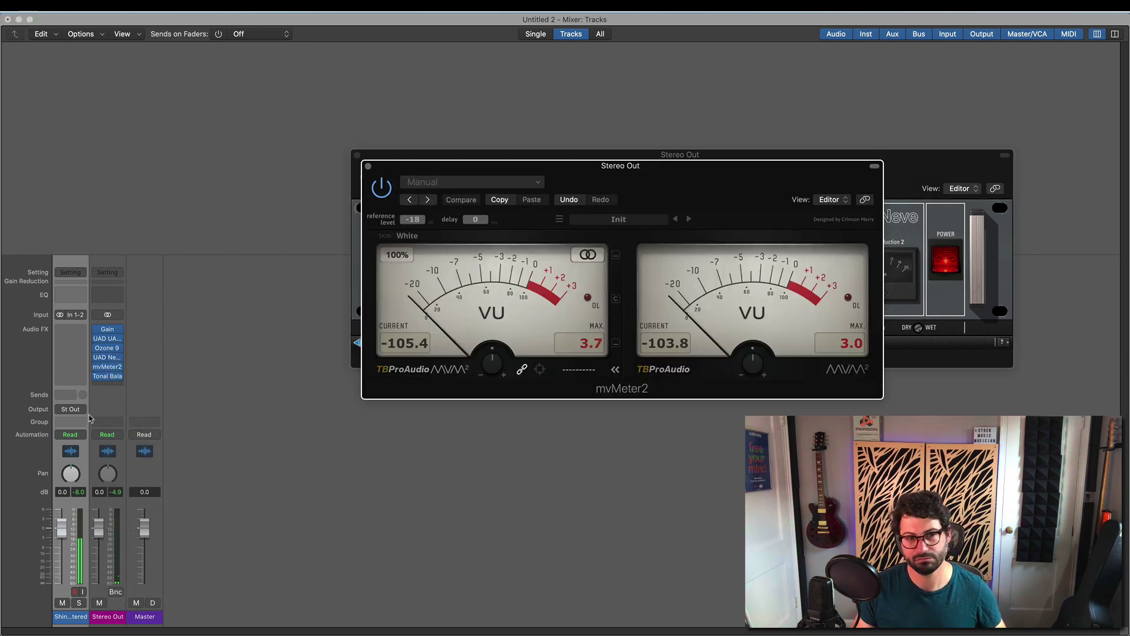
drag(716, 184, 904, 377)
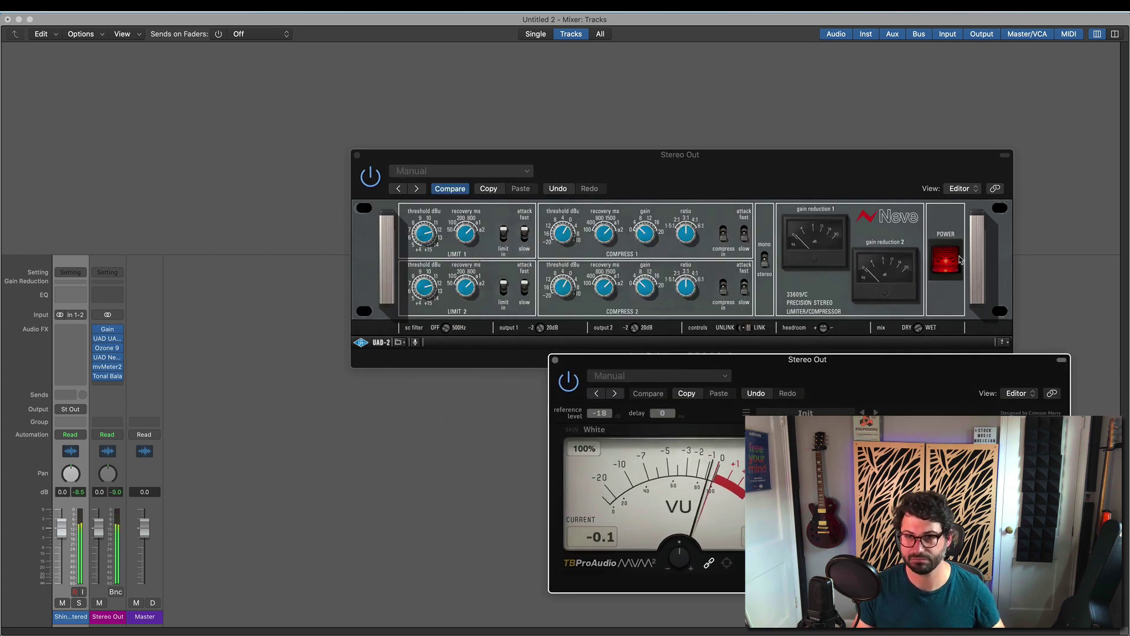
Lower Compress 1's gain on the Neve 33609 C to match levels against mvMeter2 during playback.
click(641, 231)
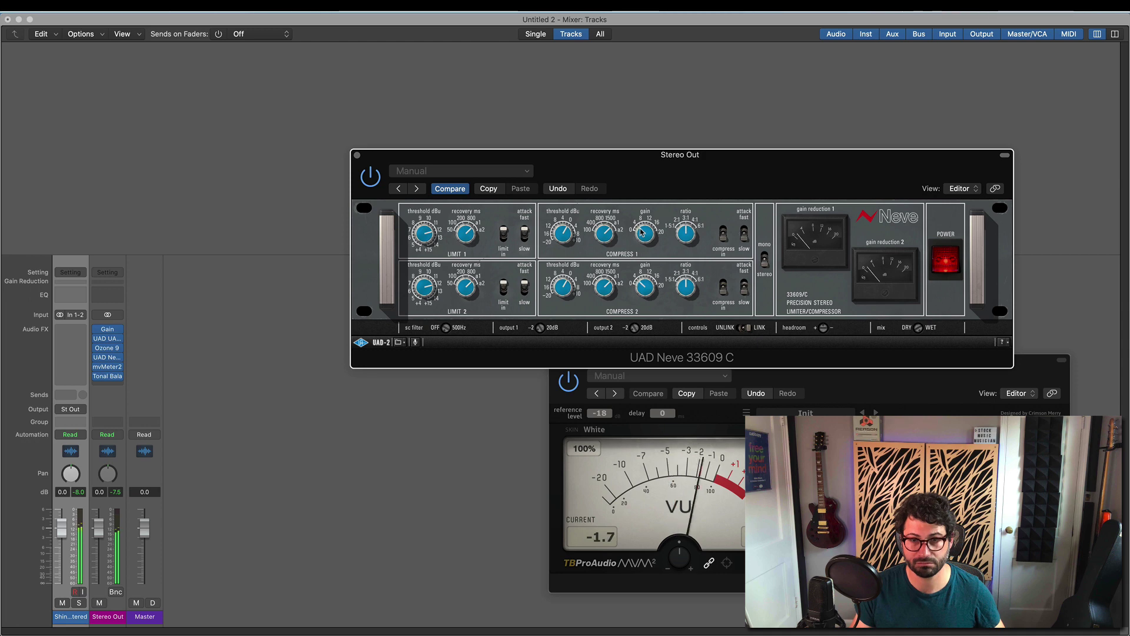
click(907, 519)
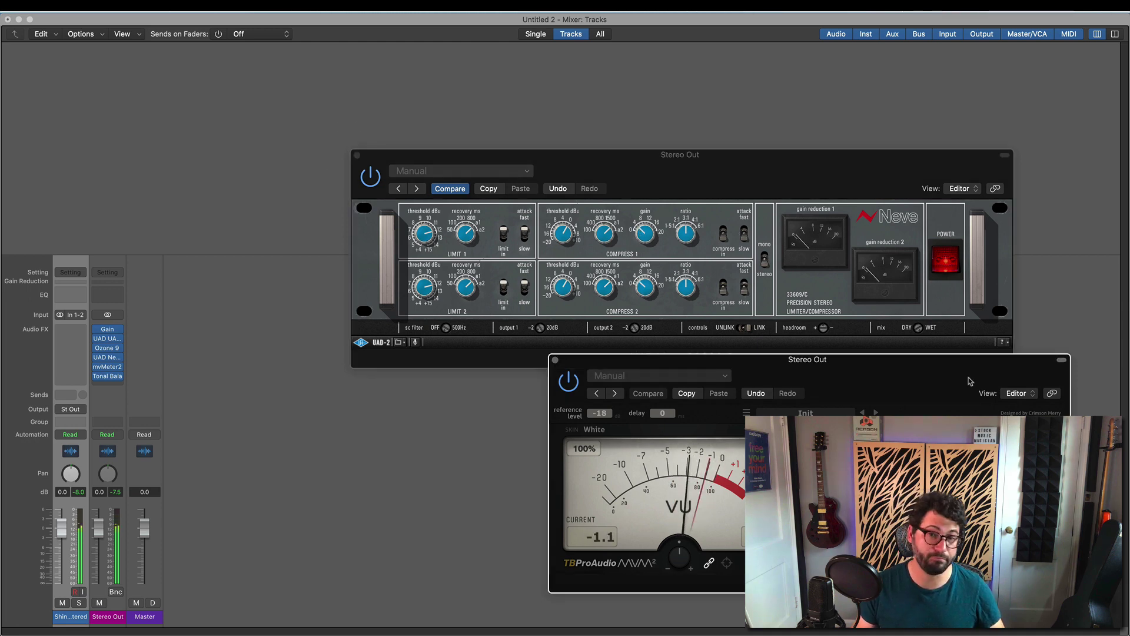
click(639, 230)
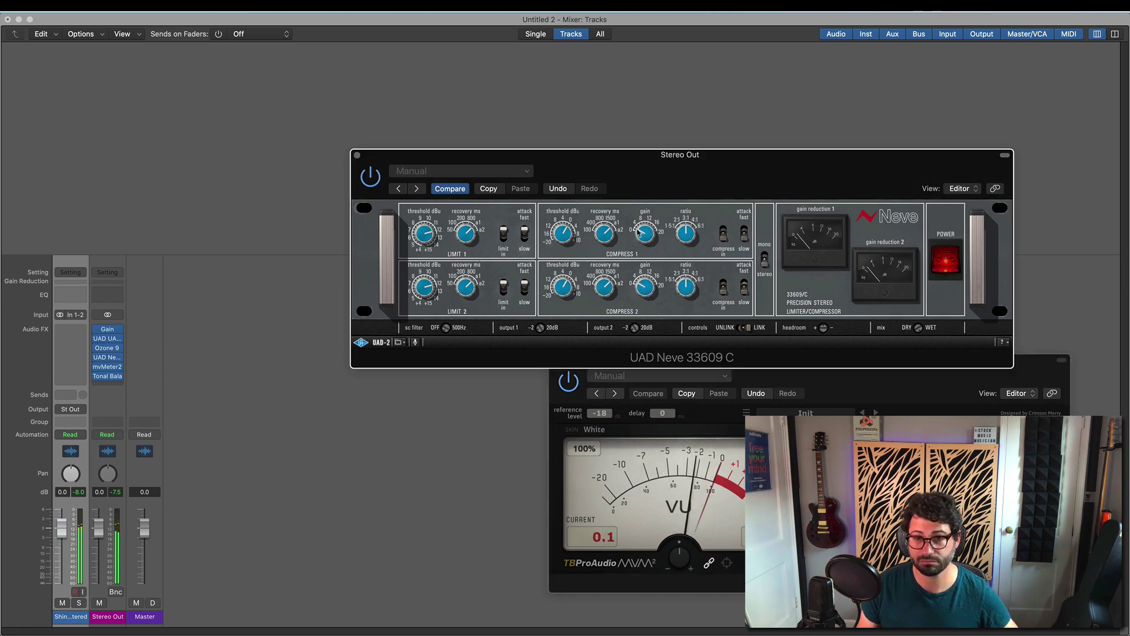
click(957, 377)
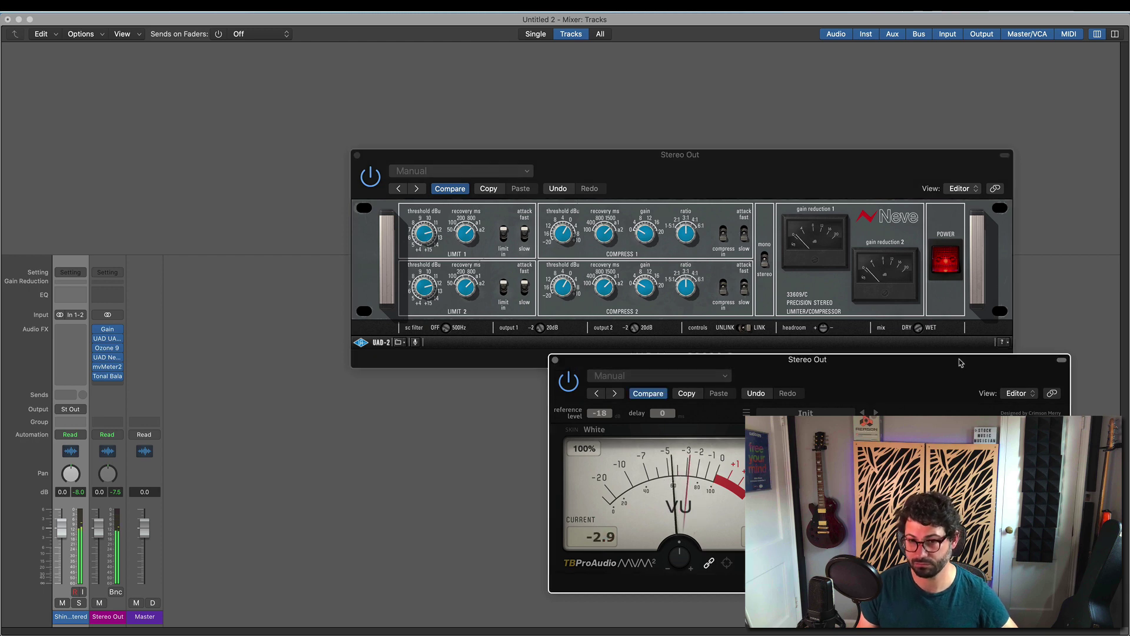
Check the level match by switching the Neve compressor off and on, and close its window.
click(952, 269)
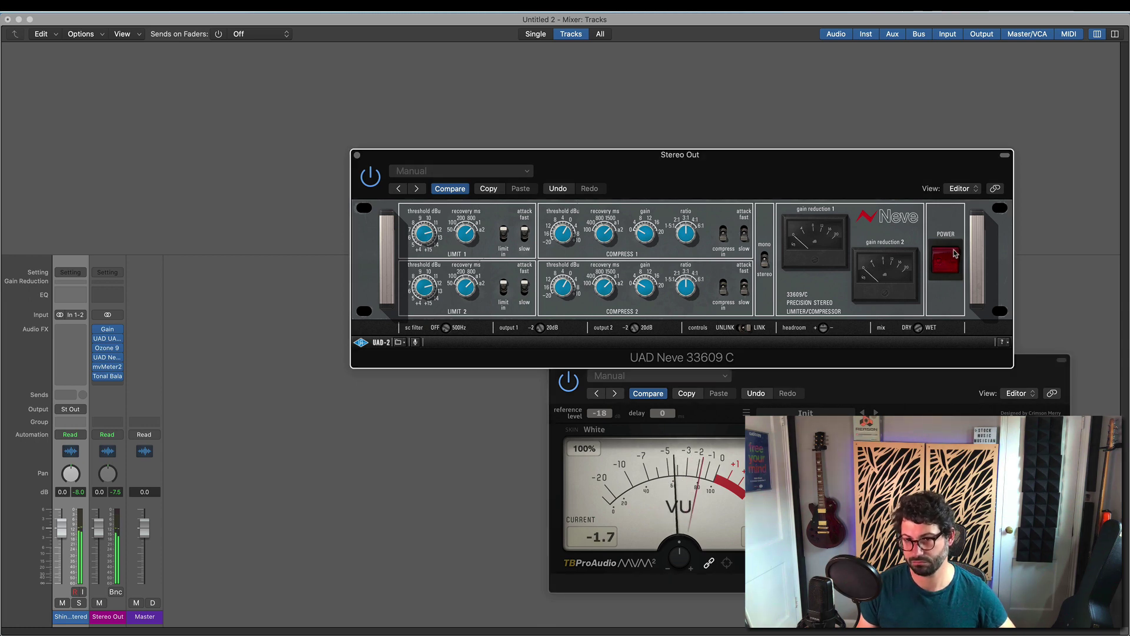
click(955, 248)
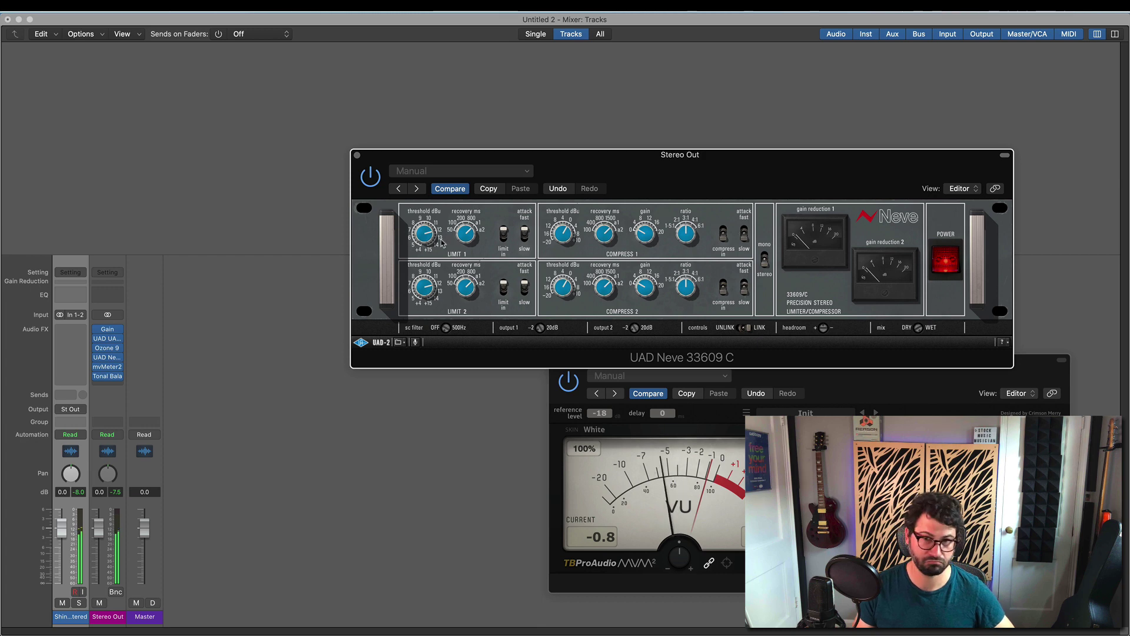
click(357, 155)
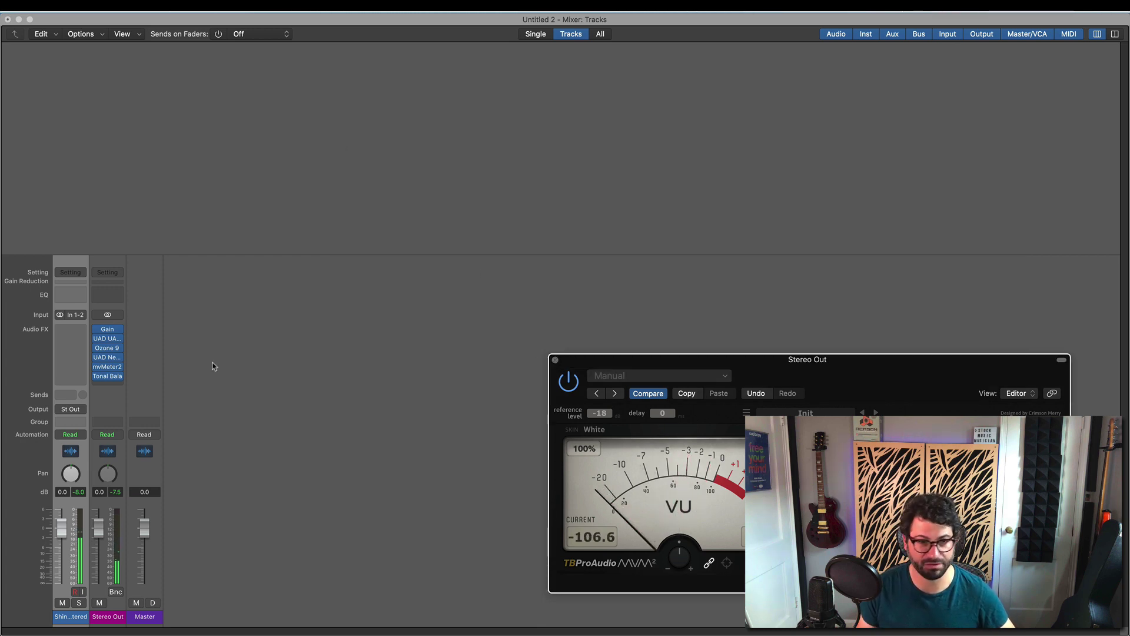
Insert the stereo SIR Audio Tools StandardCLIP plug-in between the Neve 33609 C and mvMeter2 on Stereo Out.
click(118, 365)
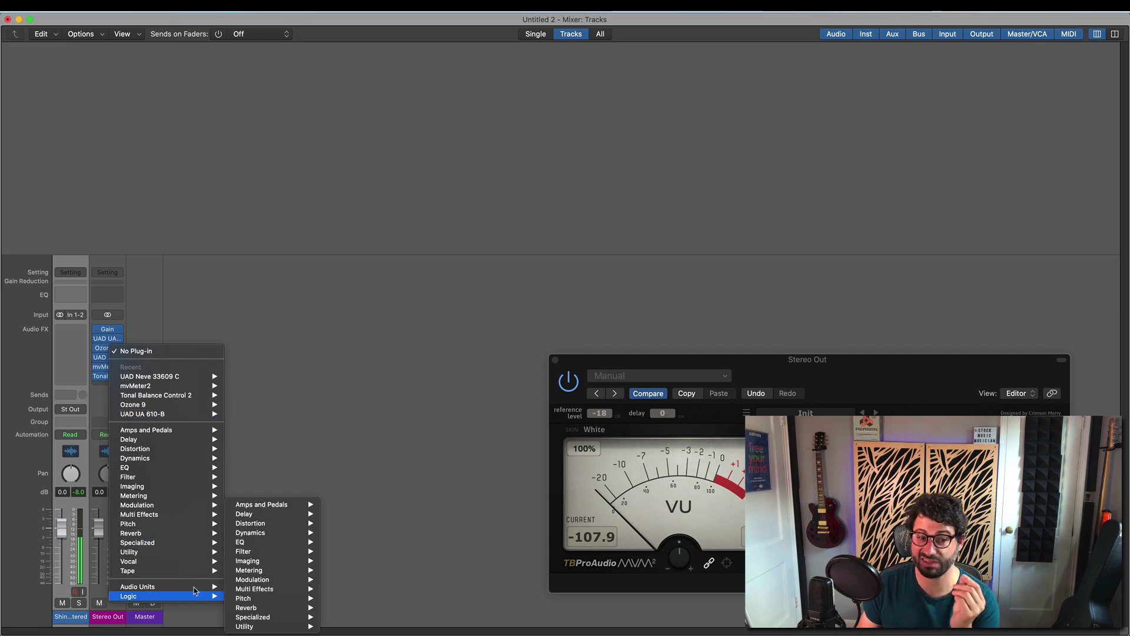
mouse_move(195, 587)
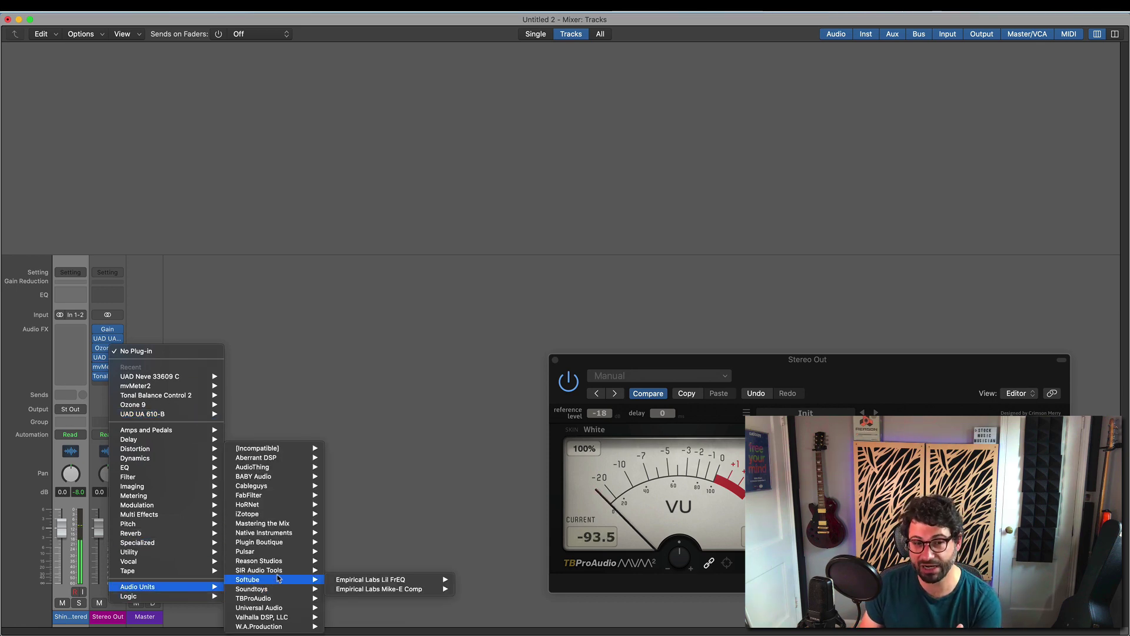
mouse_move(277, 571)
mouse_move(362, 571)
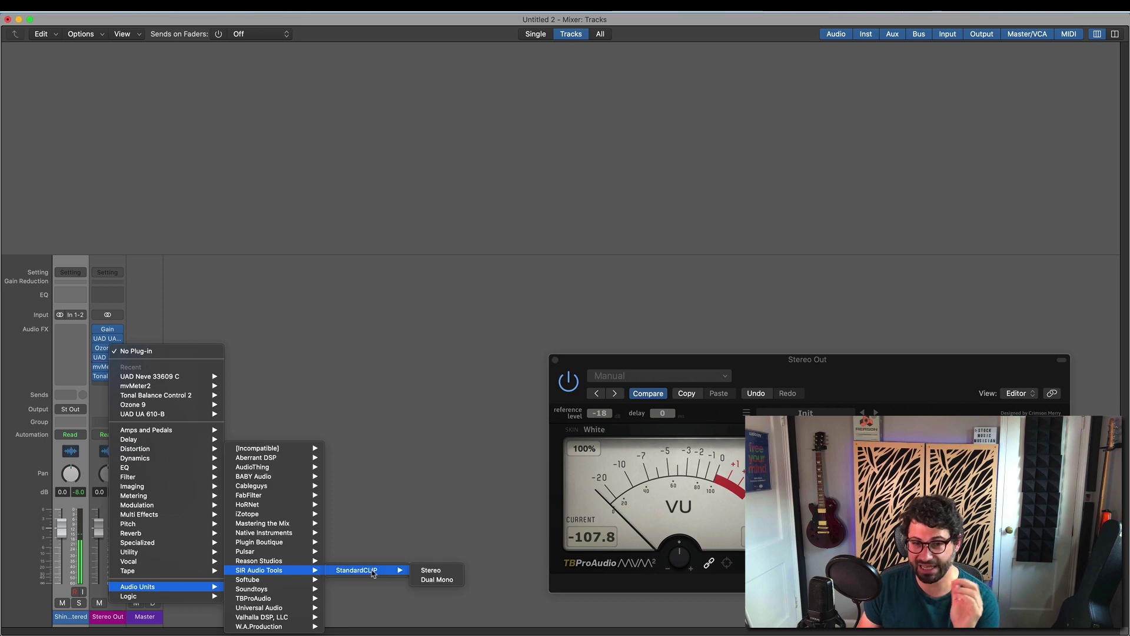
click(438, 572)
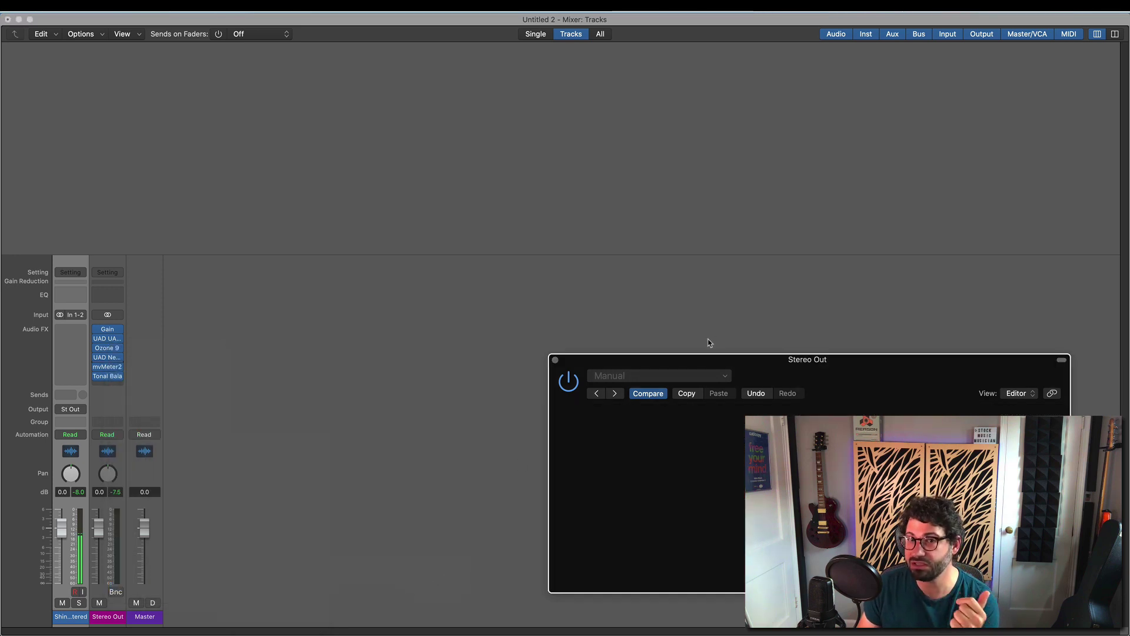
Lower StandardCLIP's Clip level to -7.80 dB and set its oversampling to x32.
mouse_move(602, 295)
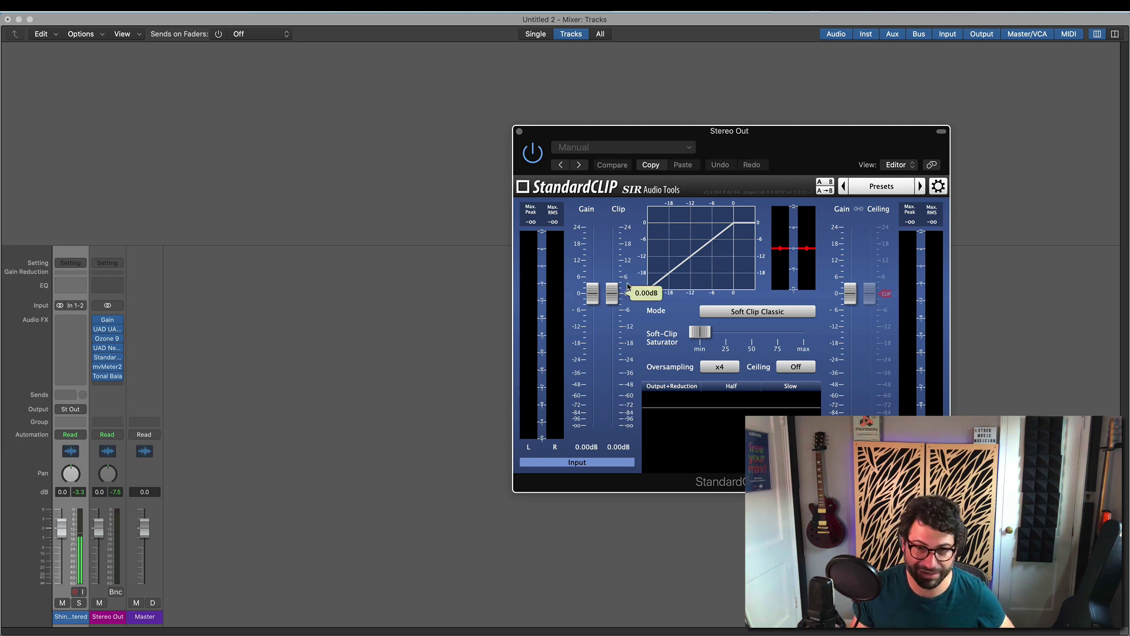
drag(610, 285, 611, 308)
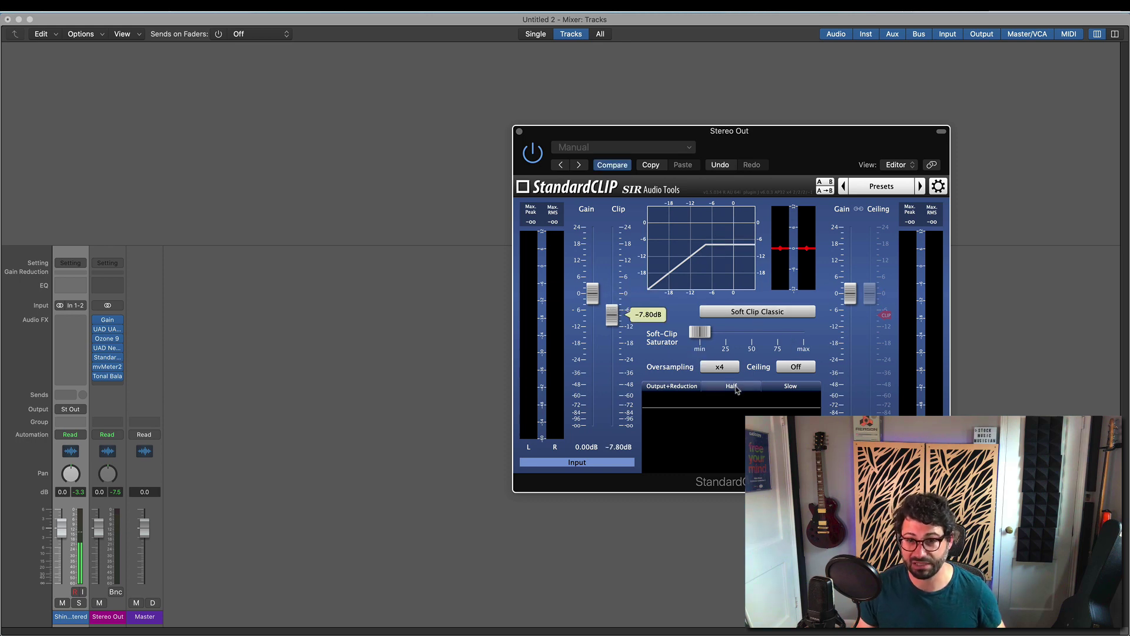
click(720, 366)
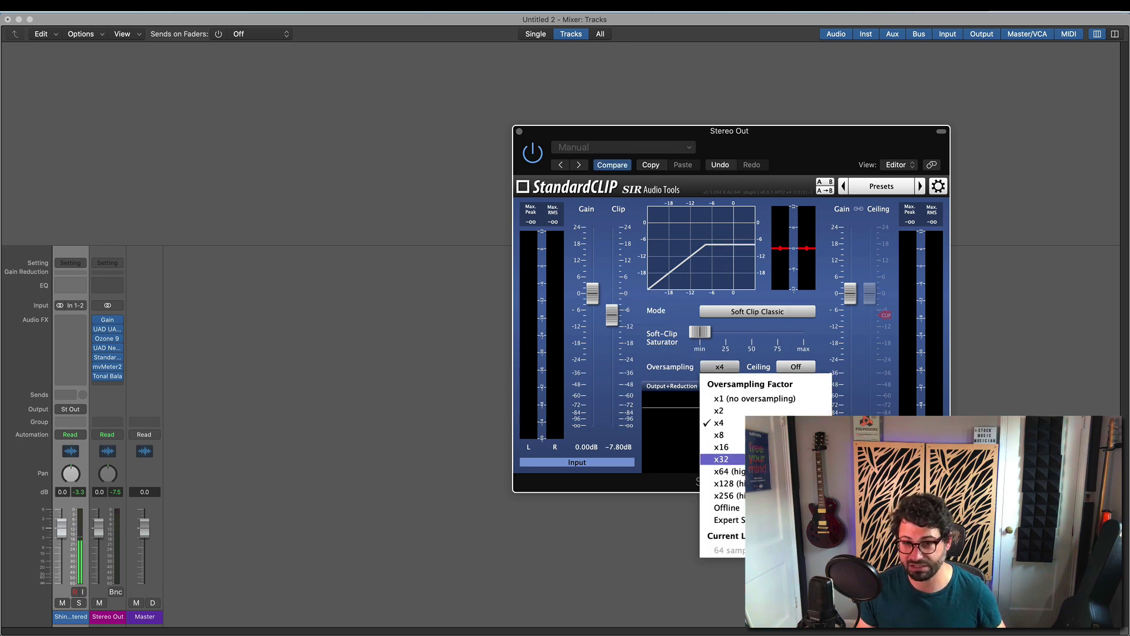
click(721, 460)
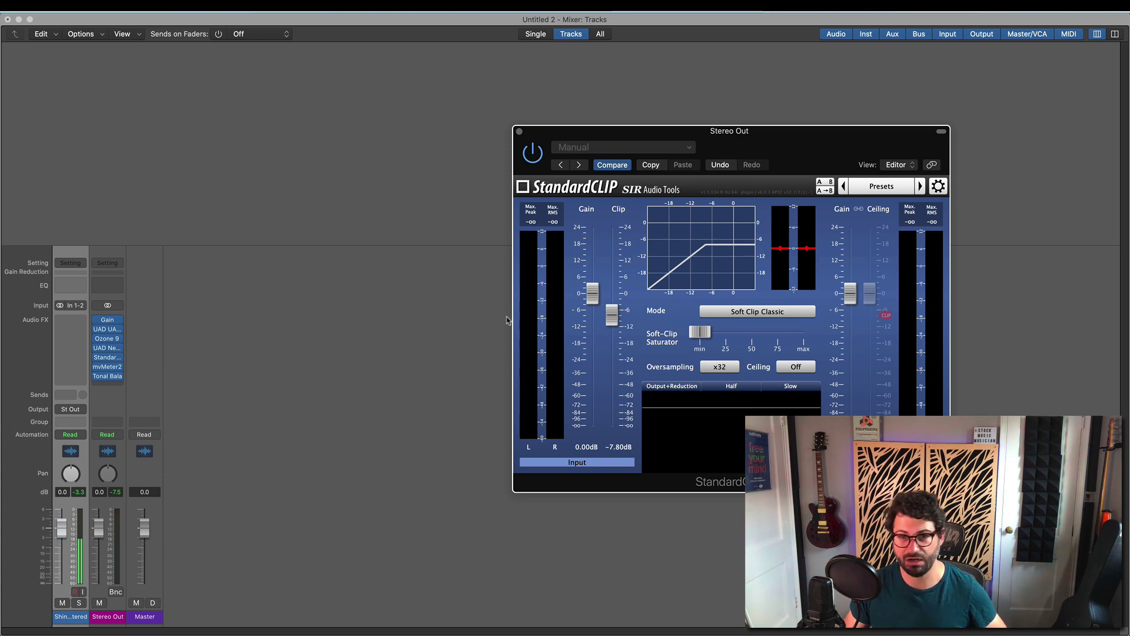
Play the song and lower StandardCLIP's Clip level to -11.40 dB.
key(space)
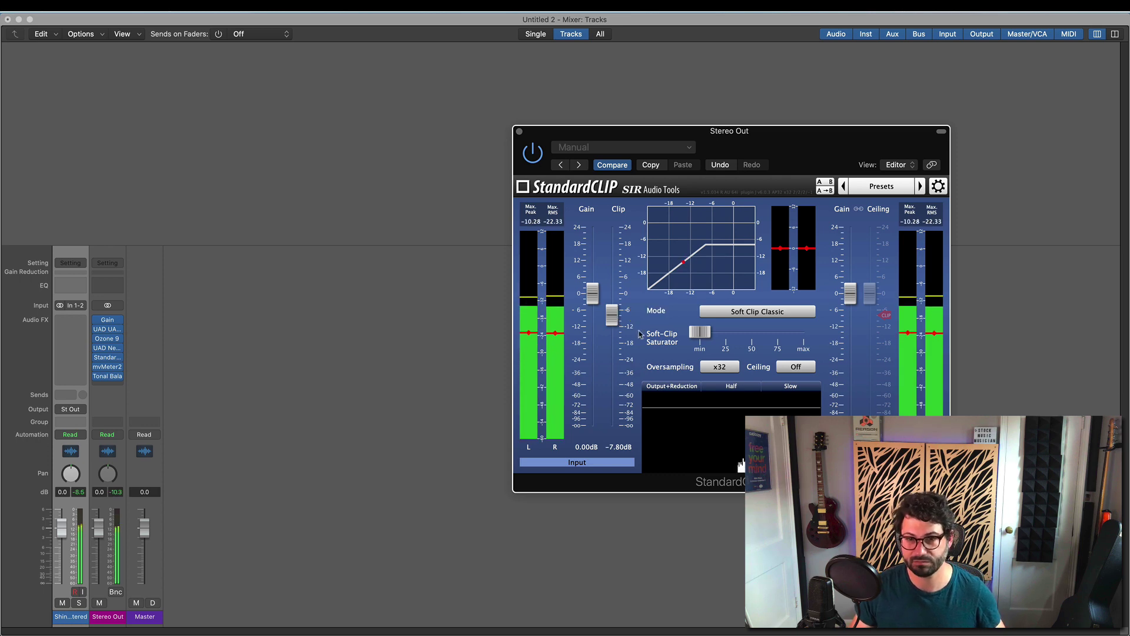
drag(615, 328, 617, 338)
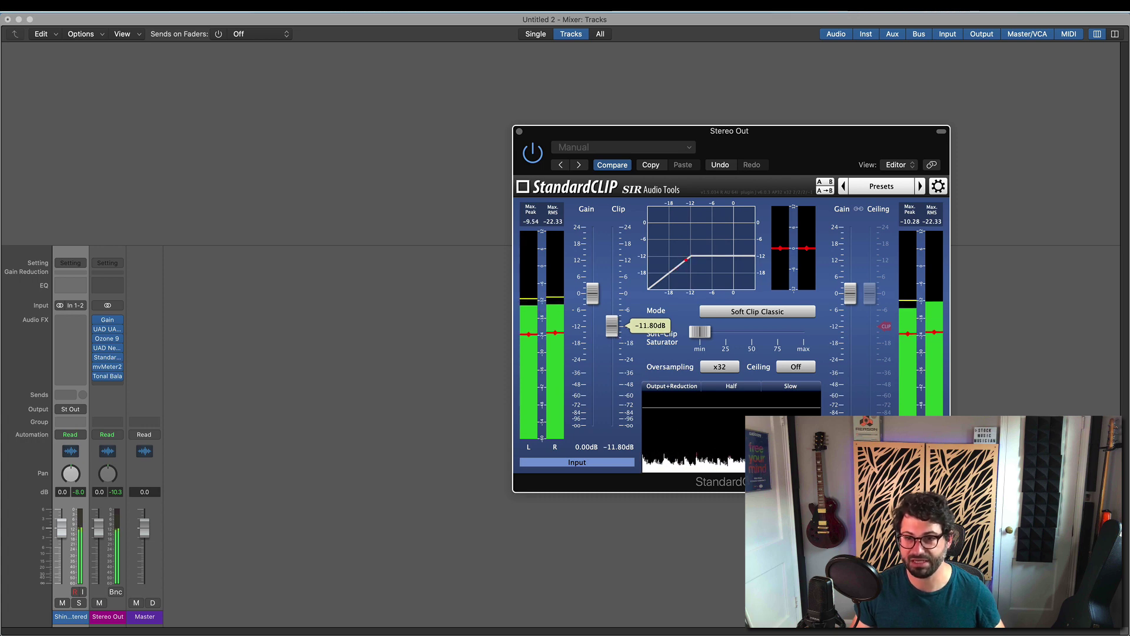
drag(616, 326, 616, 324)
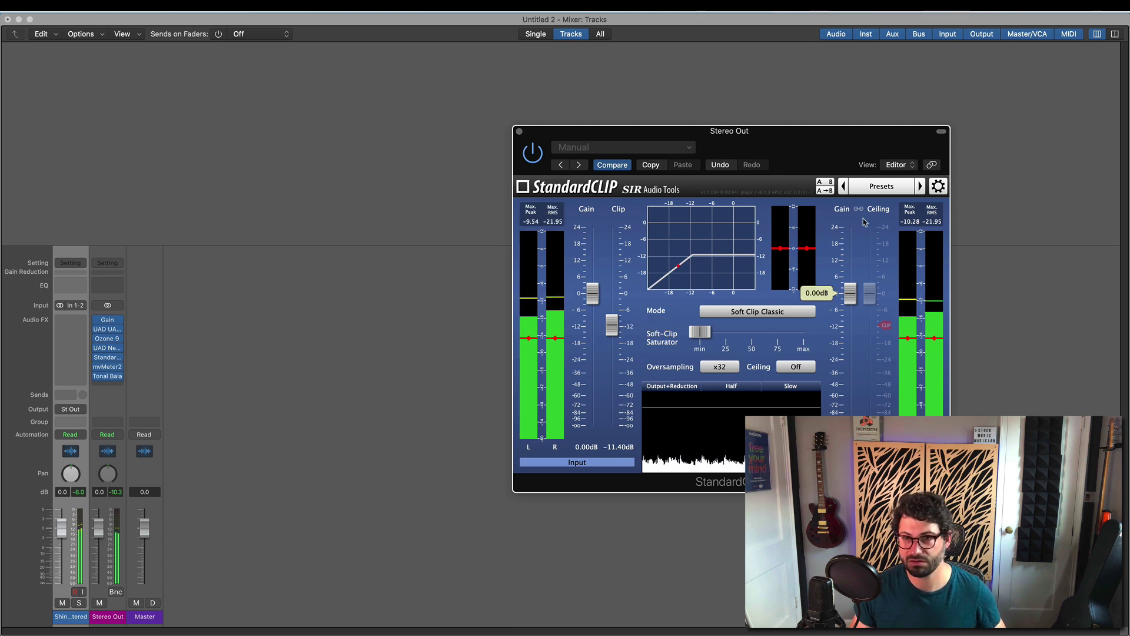
Reset StandardCLIP's peak and RMS readings and compare the input and output peaks during playback.
click(532, 213)
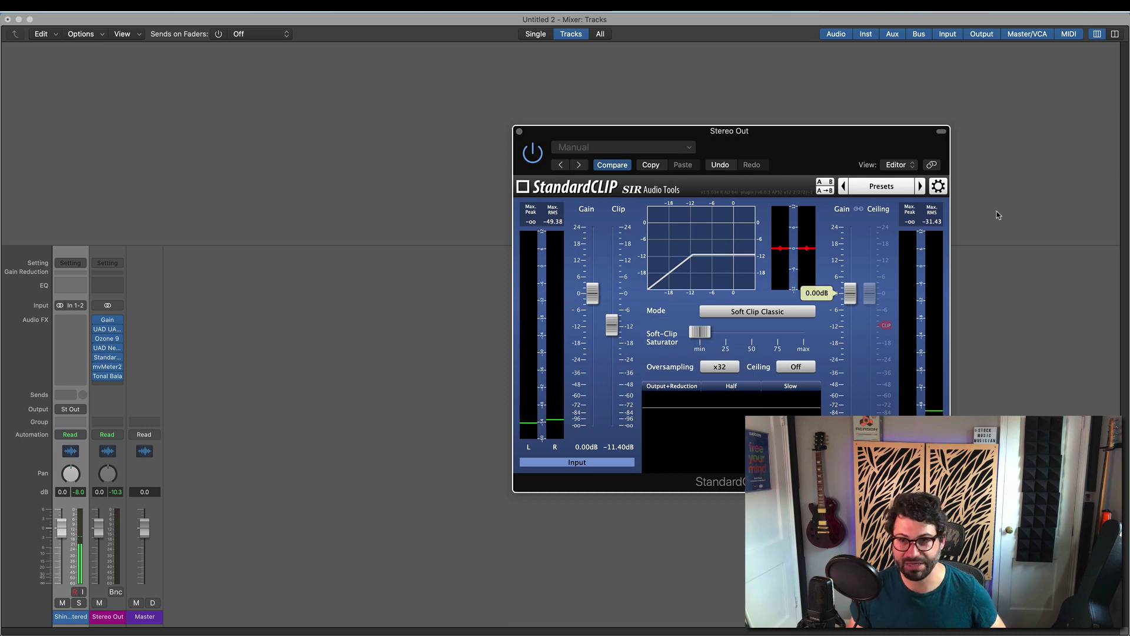
click(545, 219)
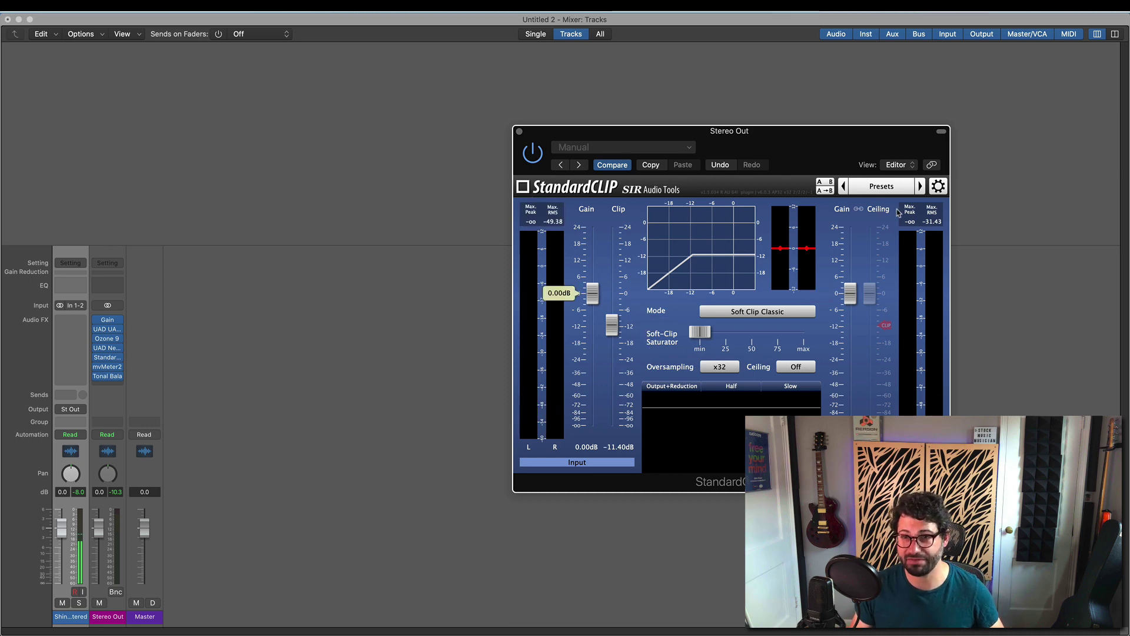
key(space)
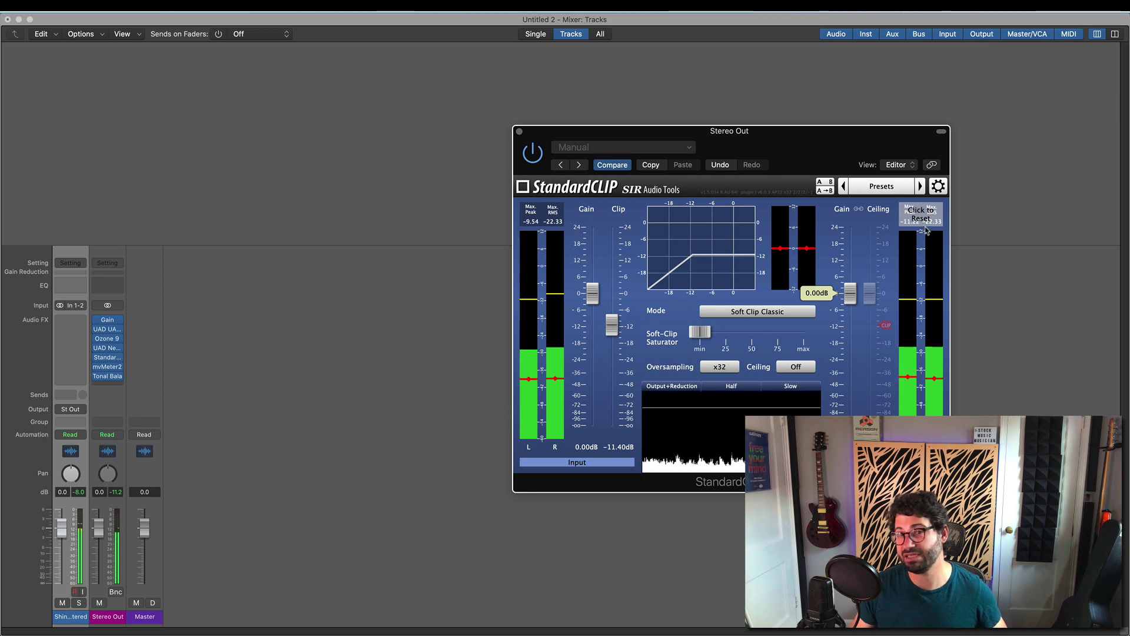
key(space)
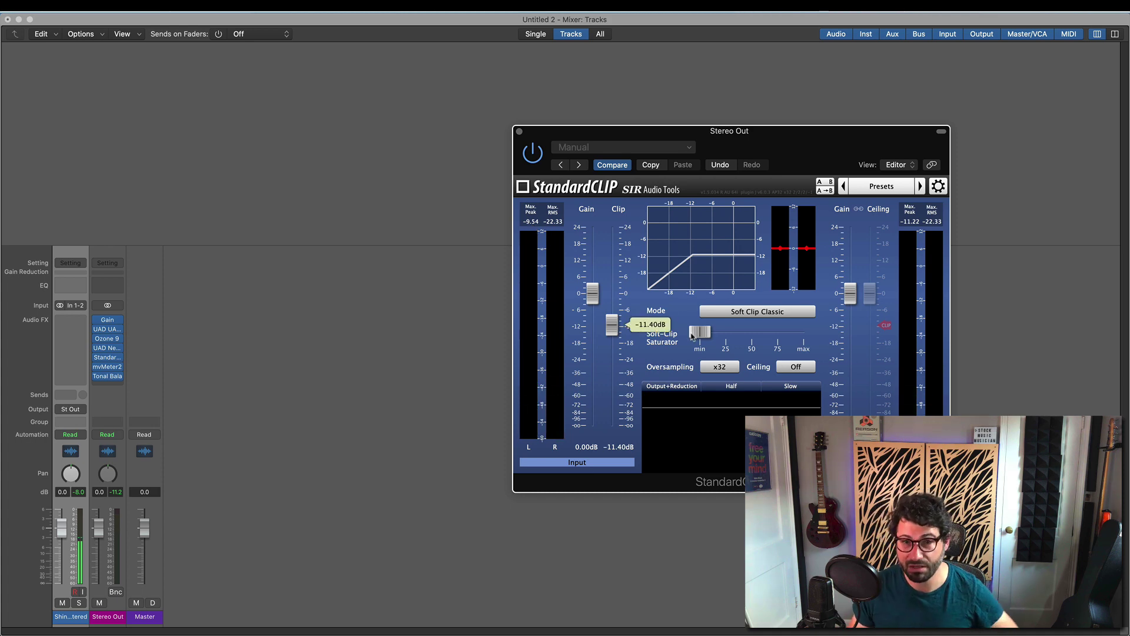
Compare StandardCLIP's A and B settings during playback, return to the clipped setting, and close the plug-in window.
mouse_move(600, 221)
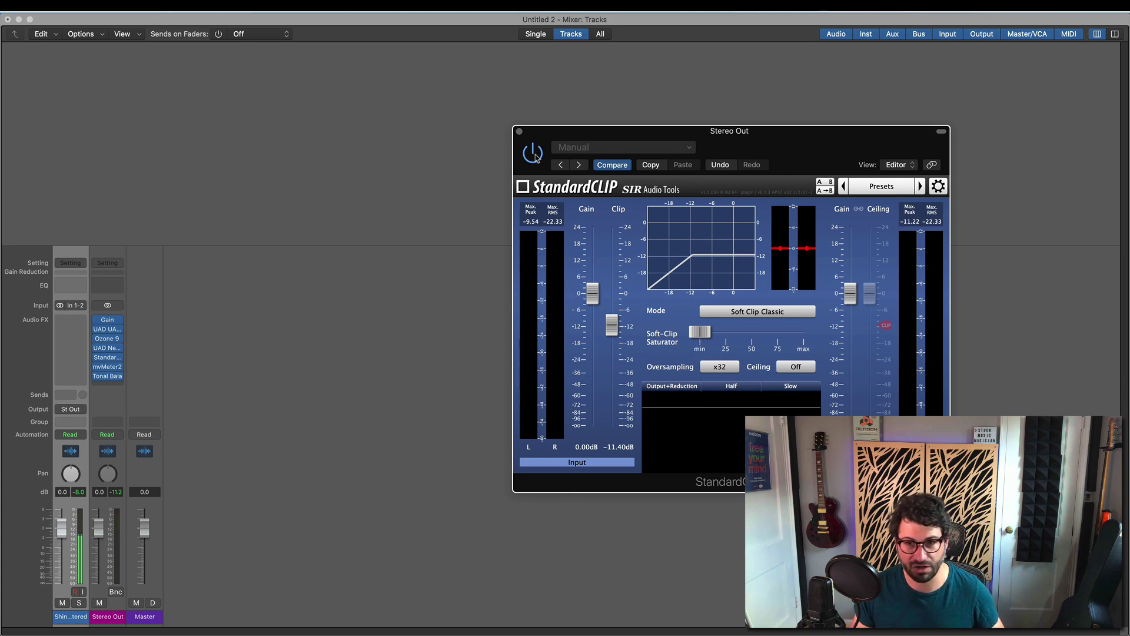
key(space)
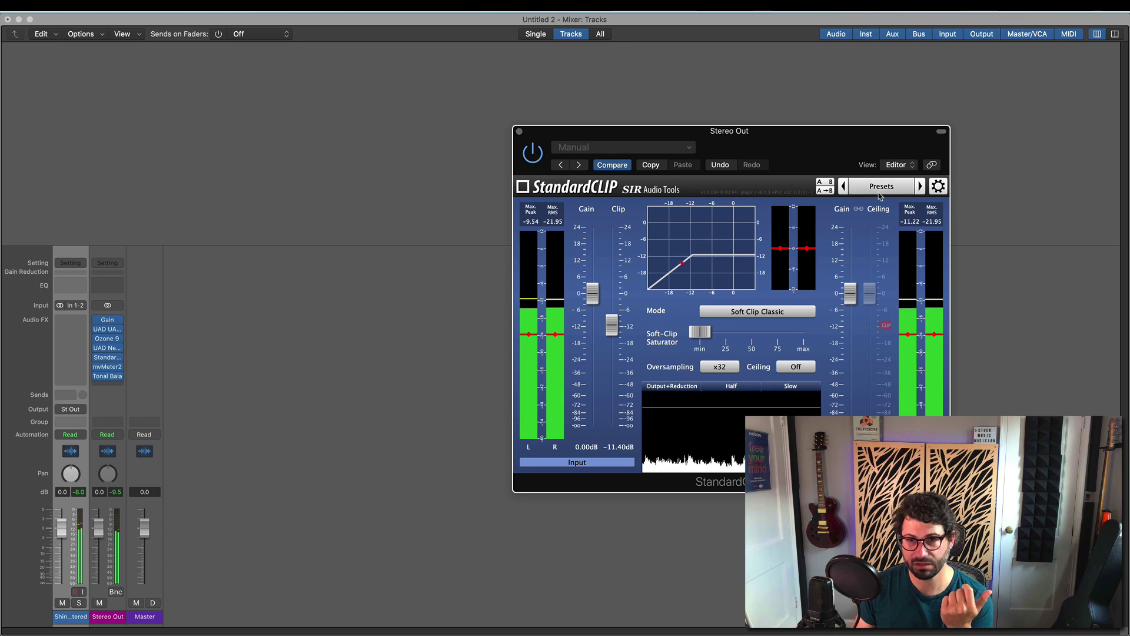
click(824, 184)
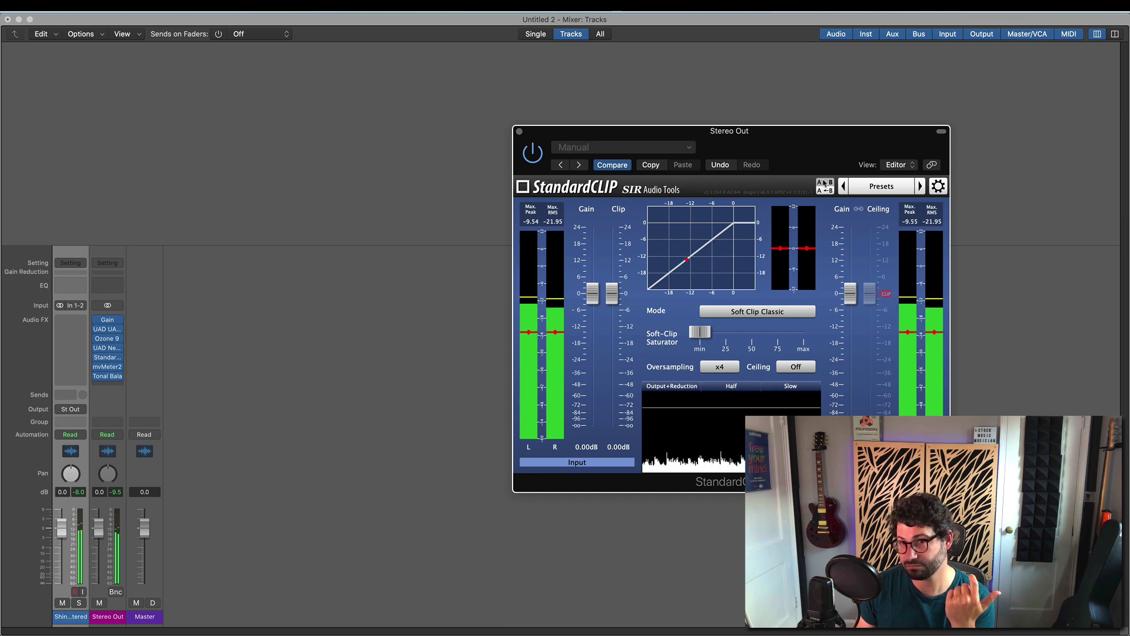
click(825, 184)
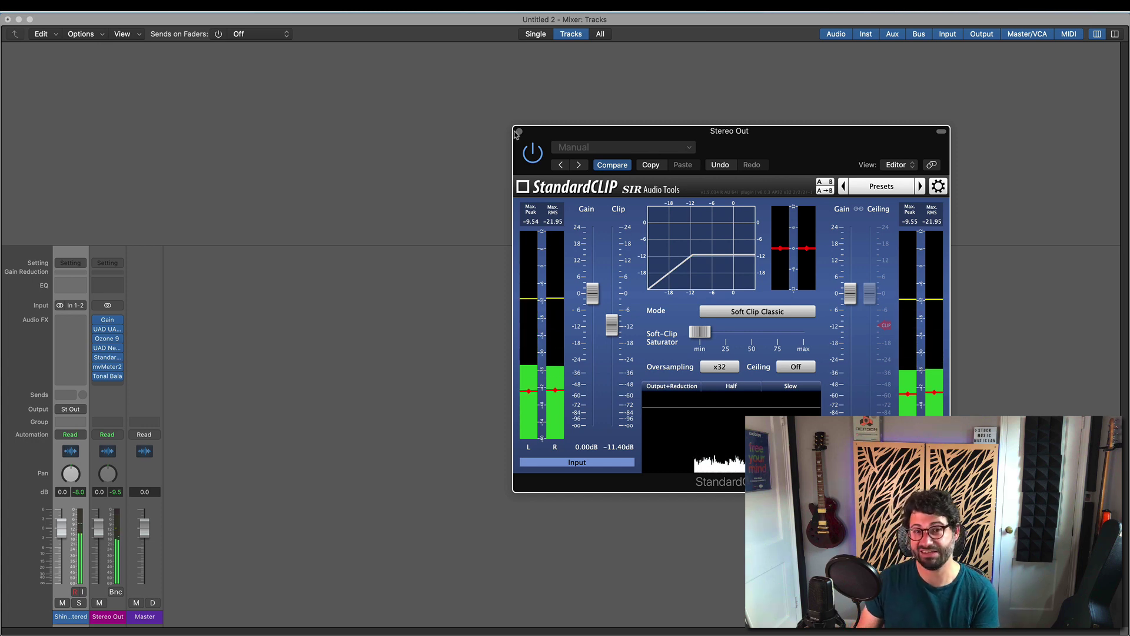
click(518, 132)
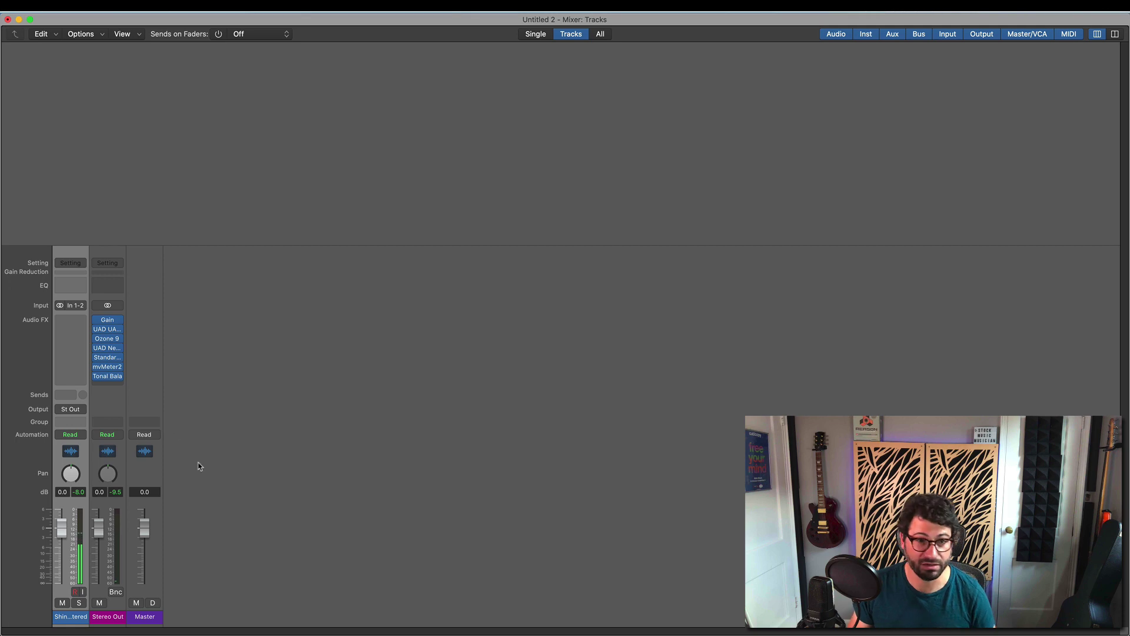
Insert the stereo Sonnox Oxford Inflator plug-in between StandardCLIP and mvMeter2 on Stereo Out.
mouse_move(117, 365)
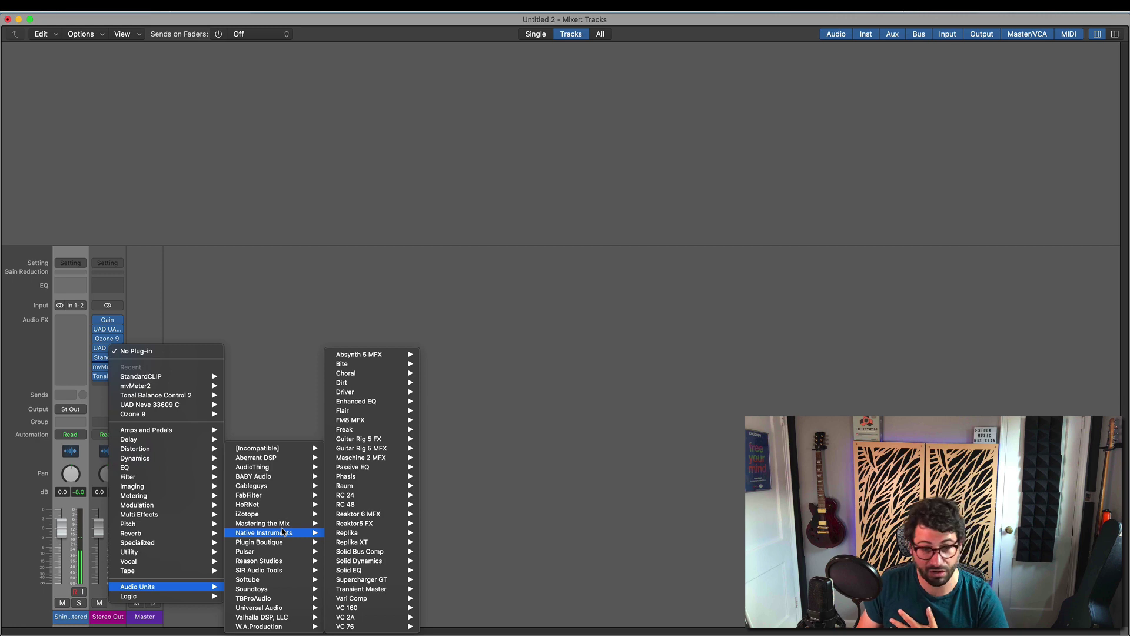
mouse_move(277, 571)
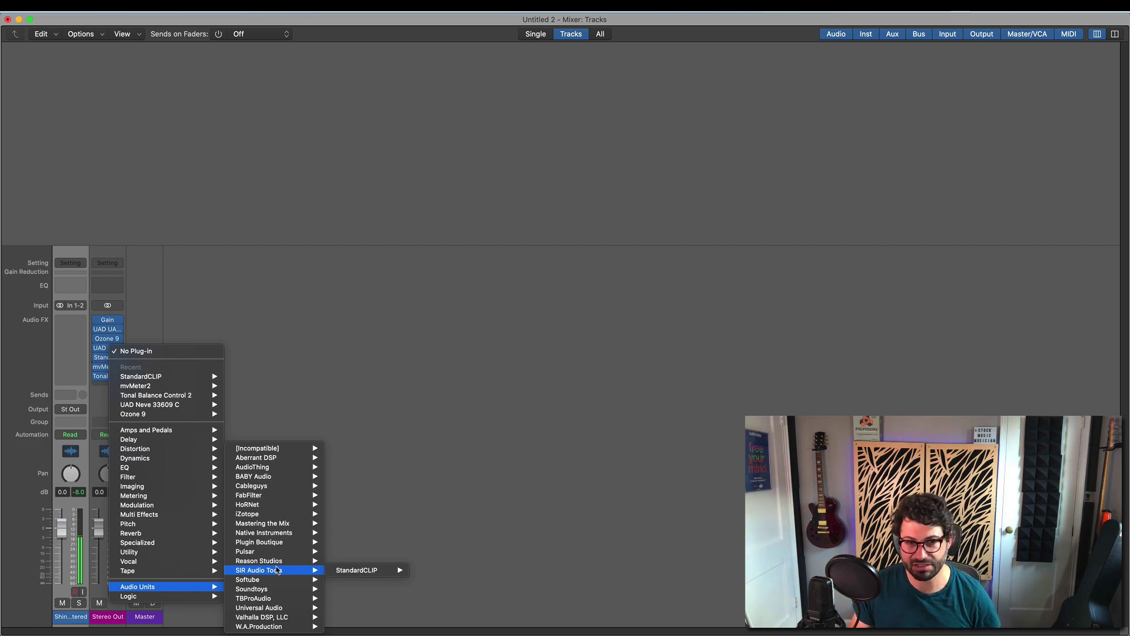
mouse_move(315, 451)
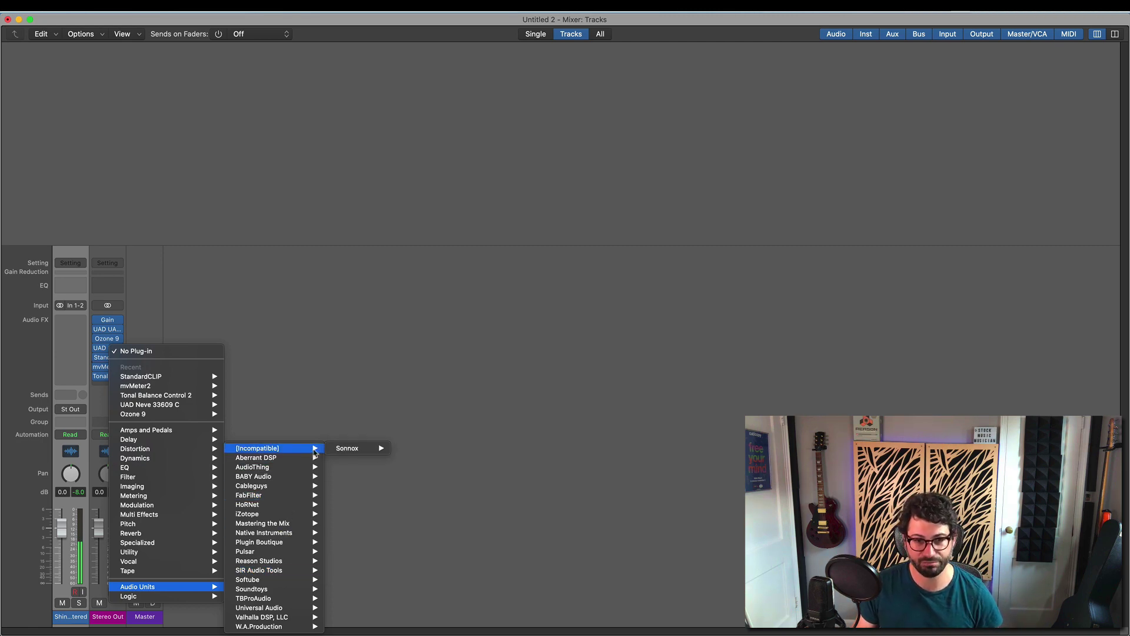
mouse_move(371, 449)
mouse_move(446, 451)
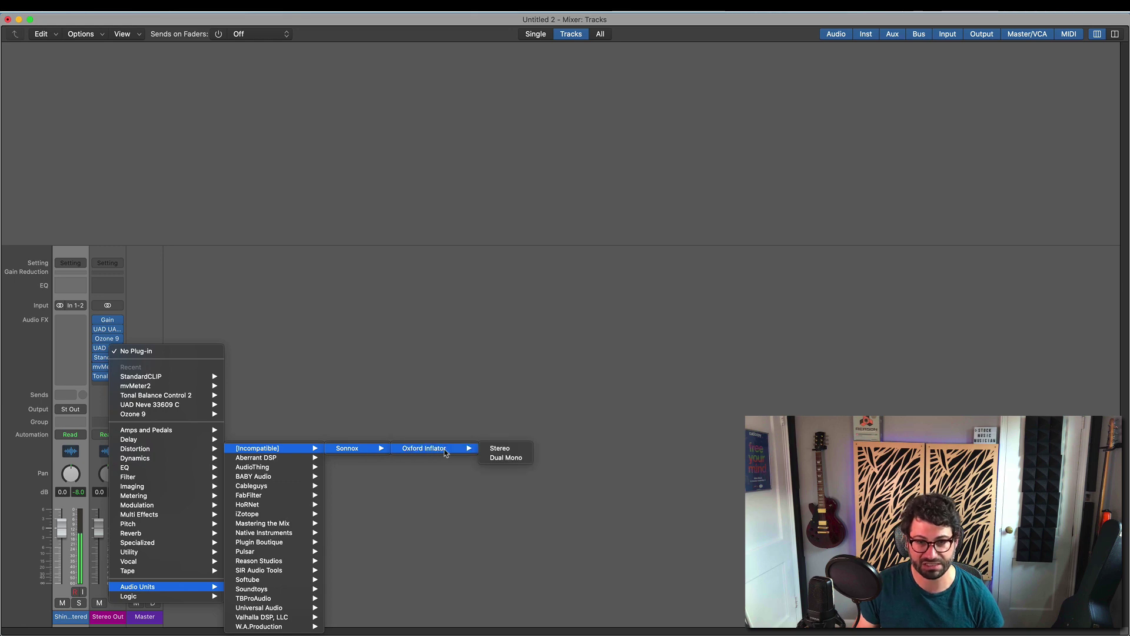
click(507, 449)
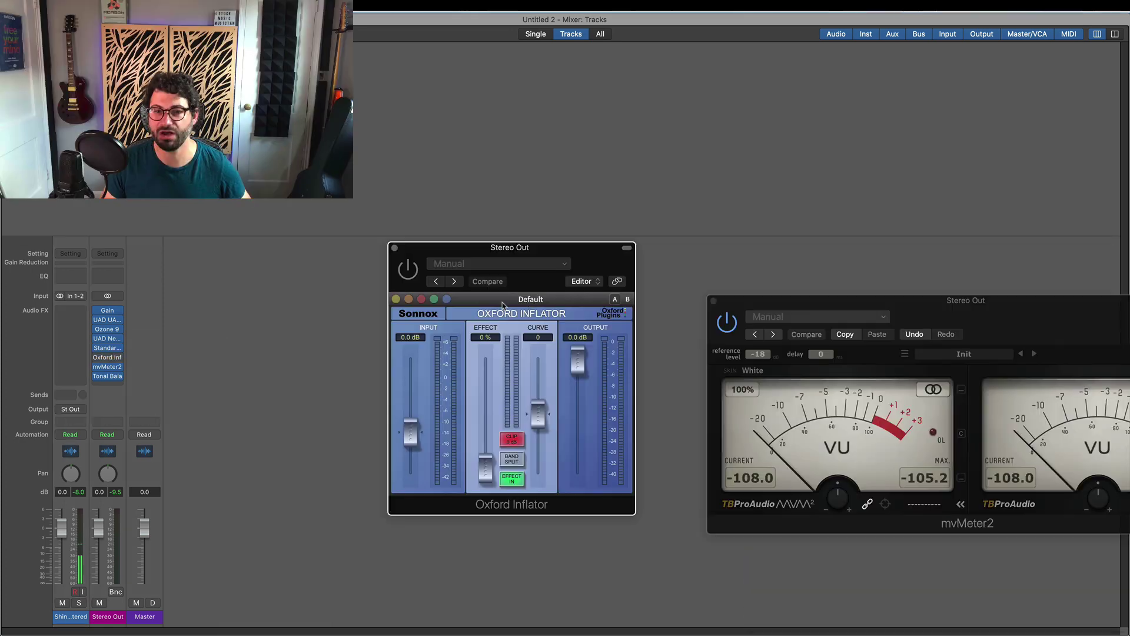
Place the Oxford Inflator and mvMeter2 windows side by side, reset the meter's maximum, and check the VU levels during playback.
drag(756, 335, 681, 273)
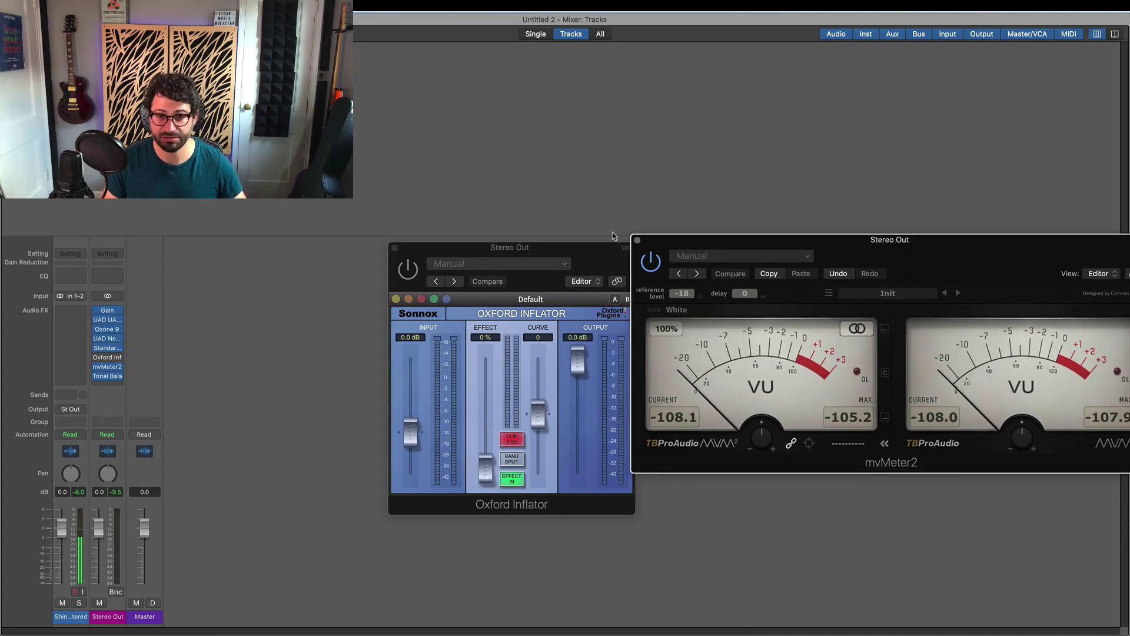
drag(575, 248, 500, 240)
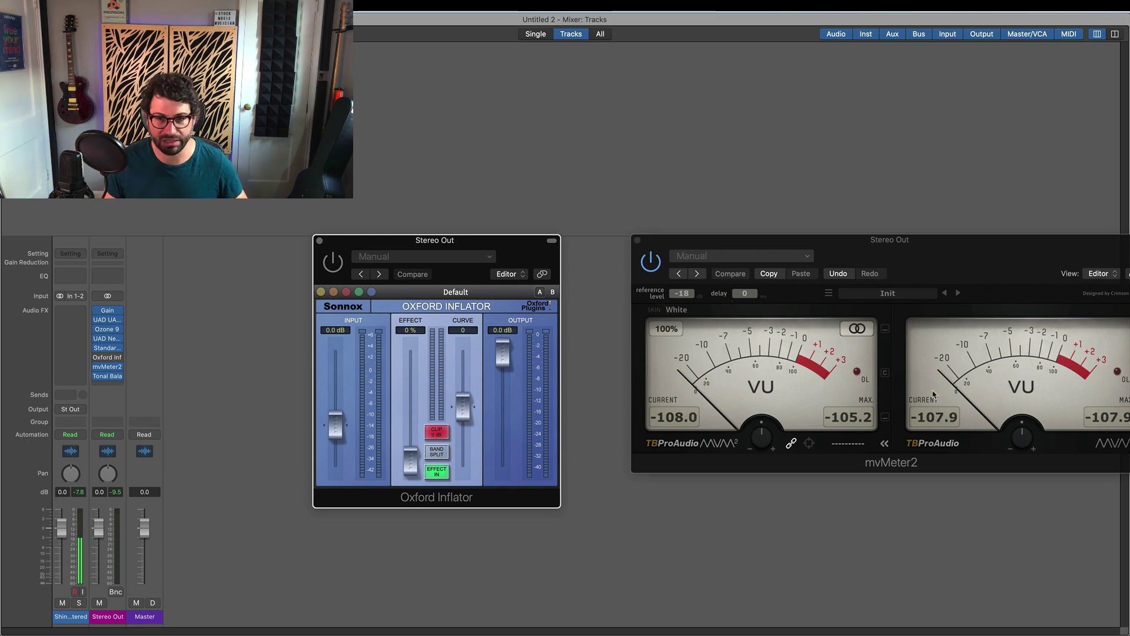
click(863, 414)
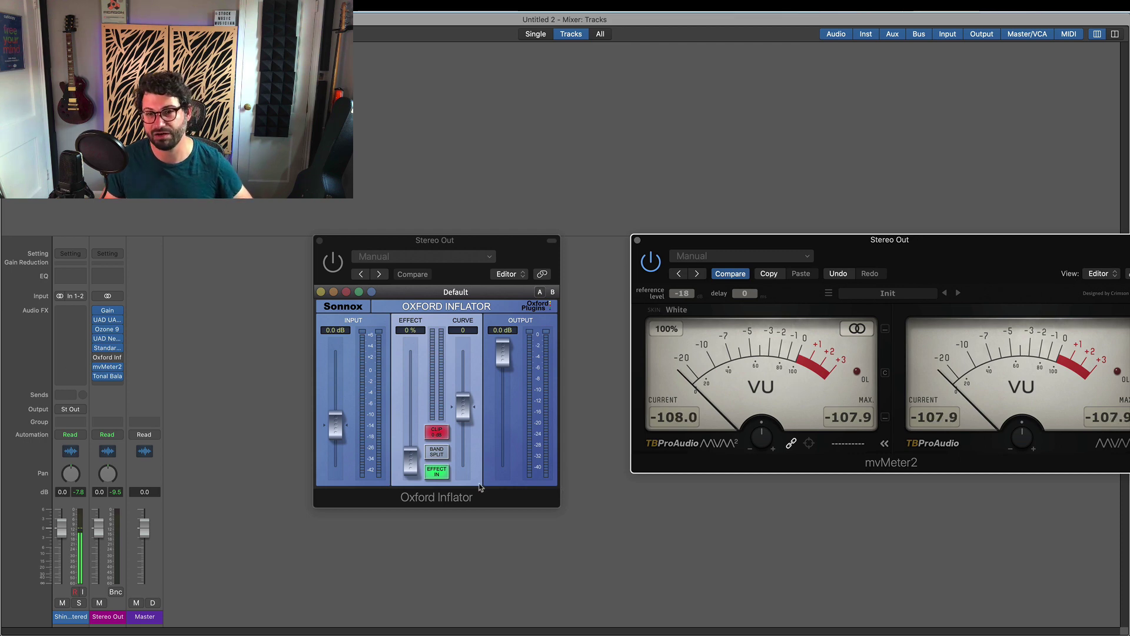
key(space)
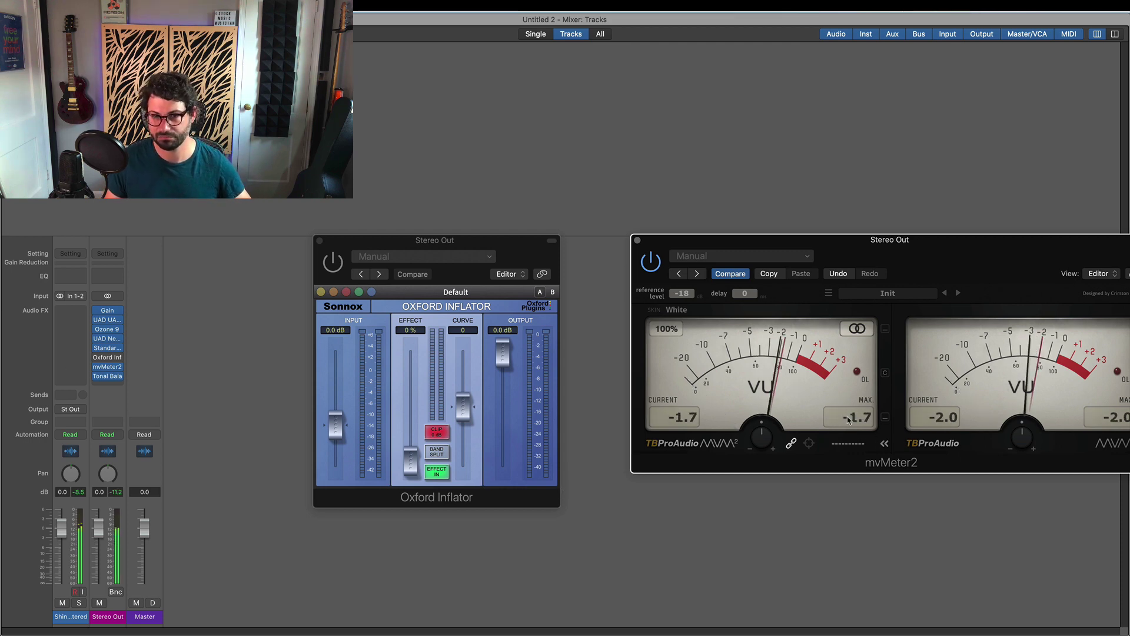
drag(927, 253, 870, 252)
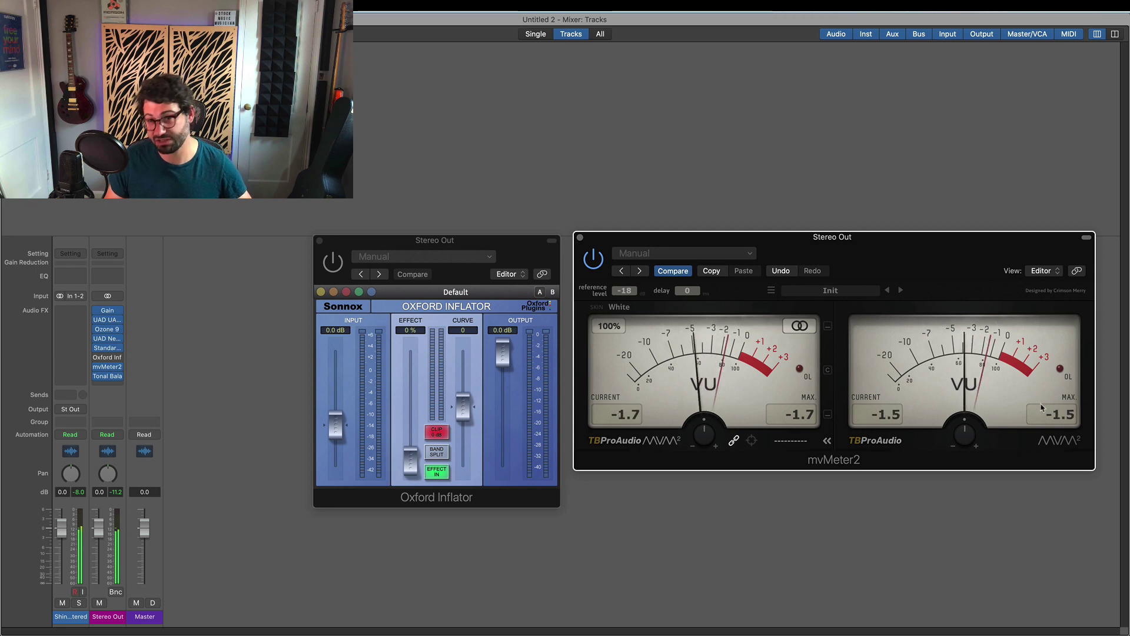
Raise StandardCLIP's output gain to 1.20 dB, check the level on StandardCLIP's meters and mvMeter2, and close StandardCLIP.
click(113, 348)
mouse_move(848, 291)
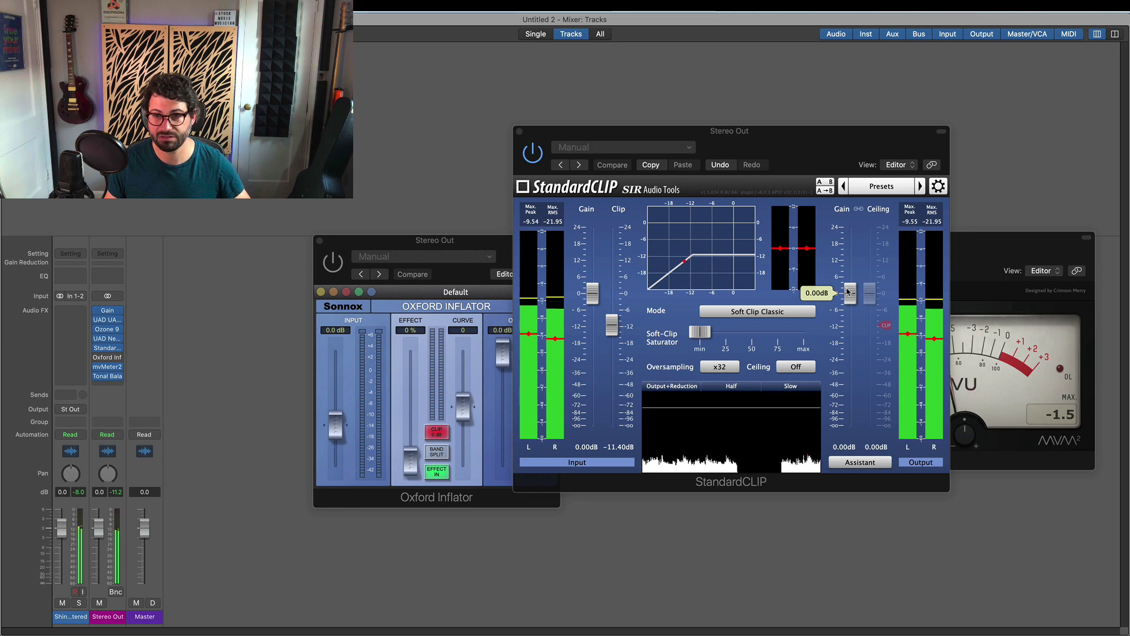
click(848, 291)
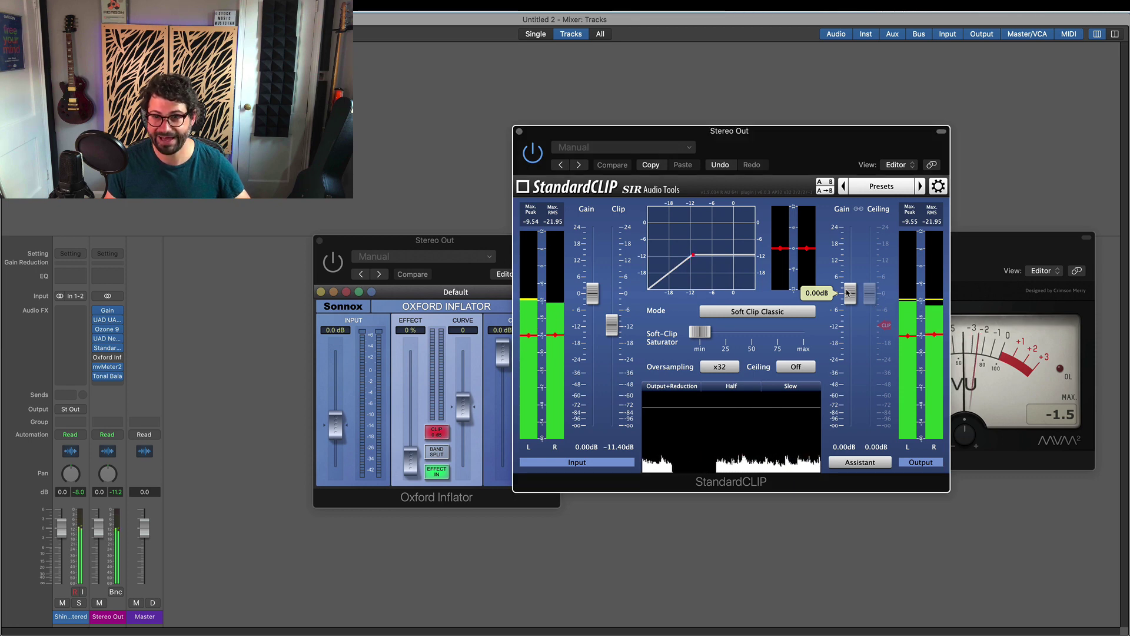
drag(848, 292, 848, 289)
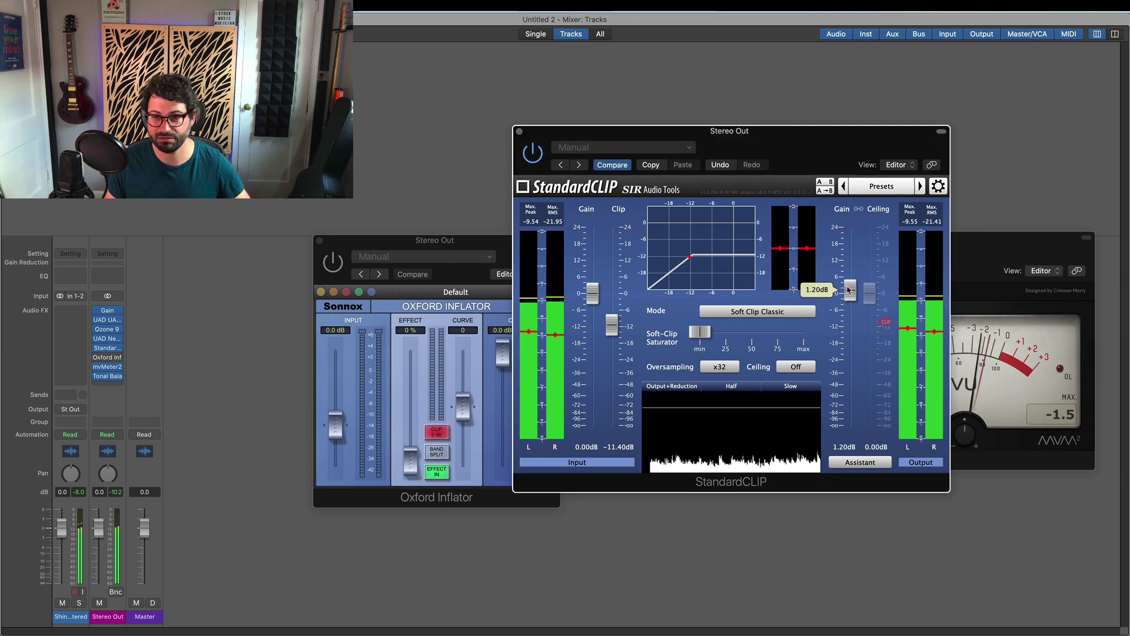
click(921, 215)
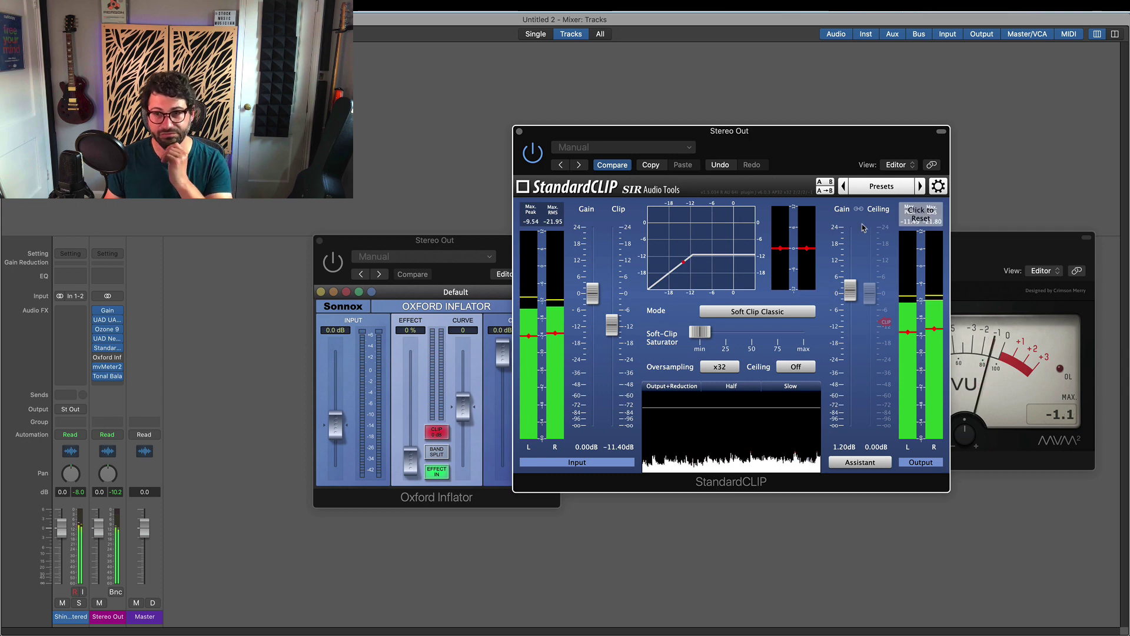
mouse_move(735, 333)
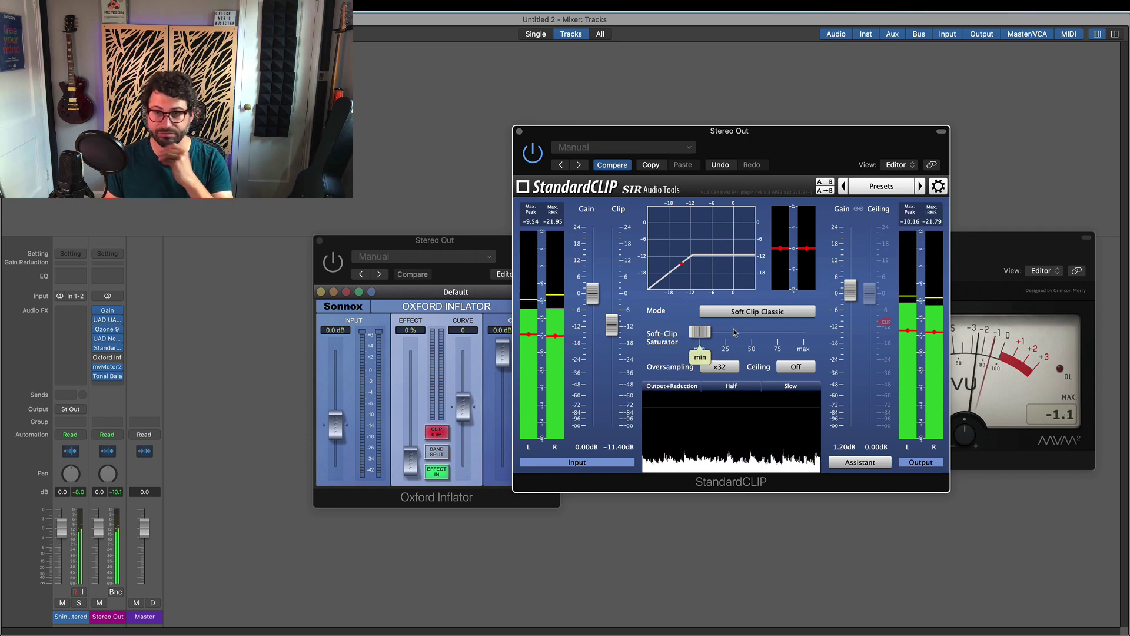
click(999, 264)
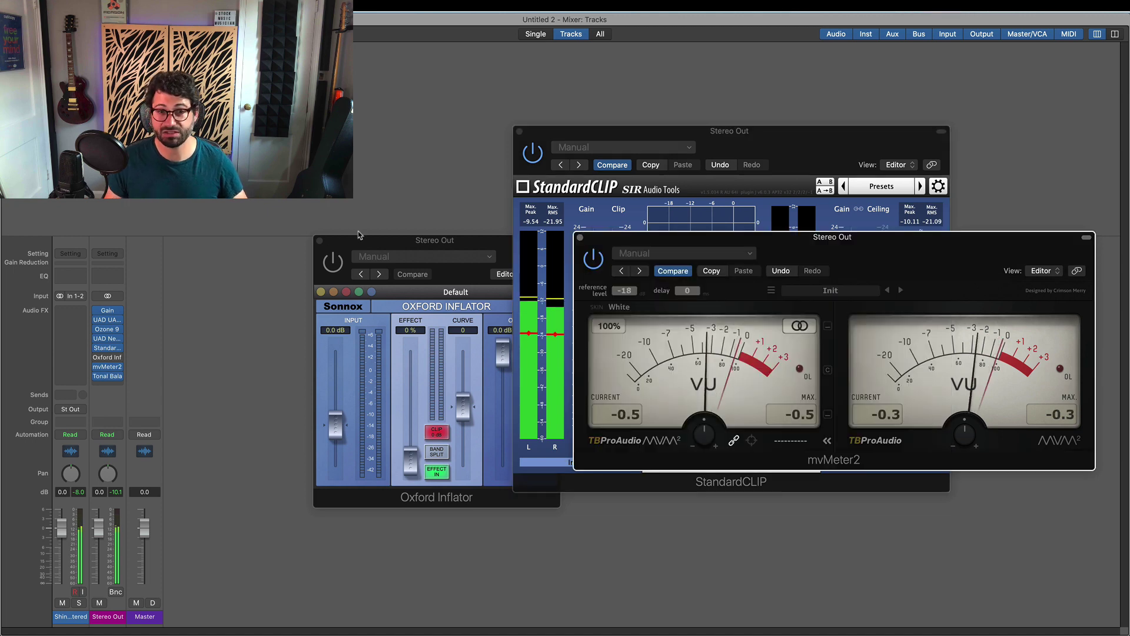
click(519, 130)
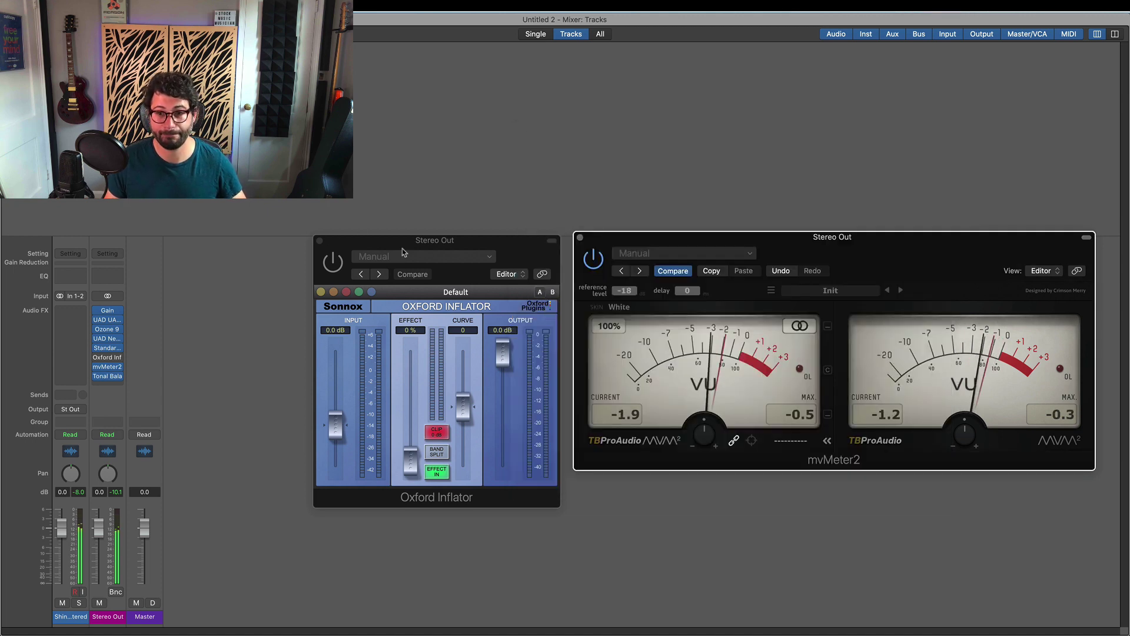
Take the Oxford Inflator out of bypass and raise its Effect to 26.3% during playback.
click(337, 266)
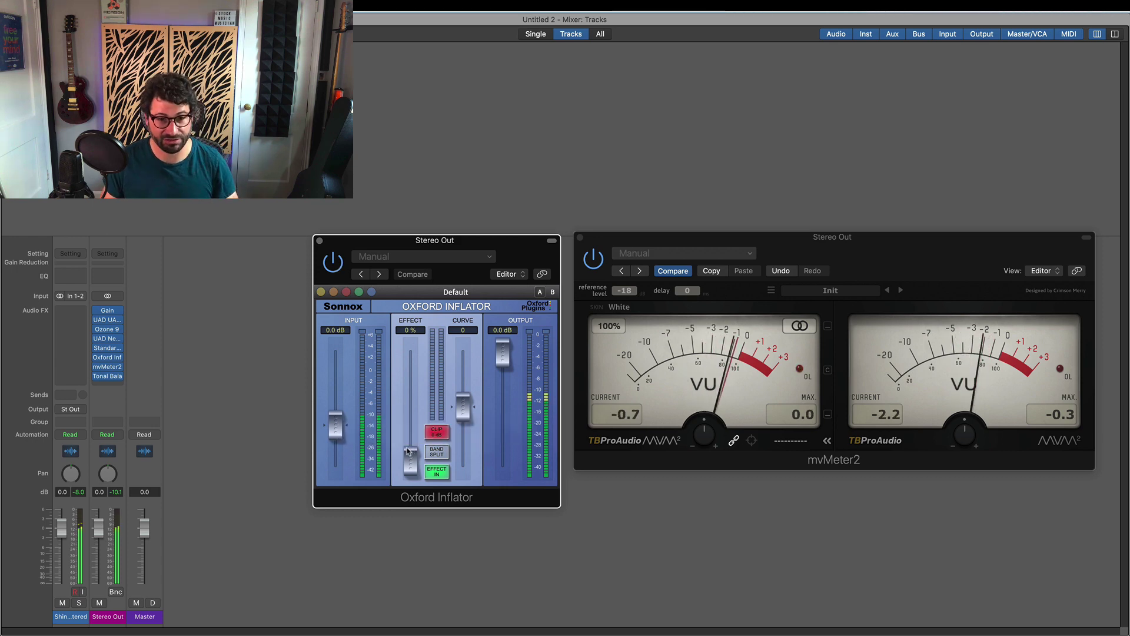
drag(408, 451, 414, 423)
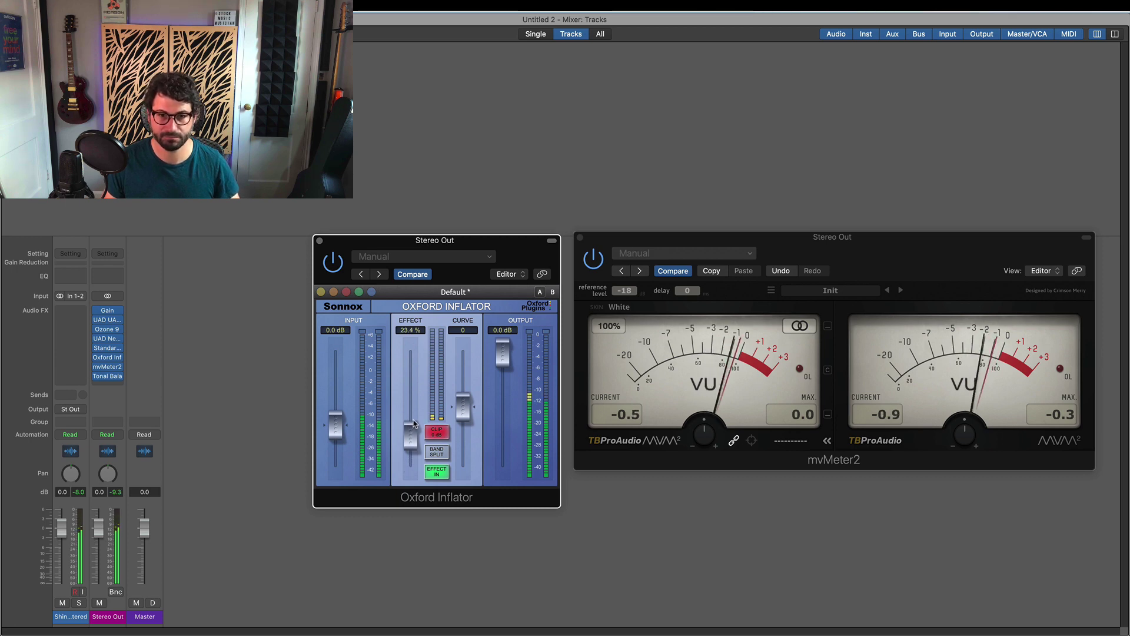
drag(414, 422, 416, 420)
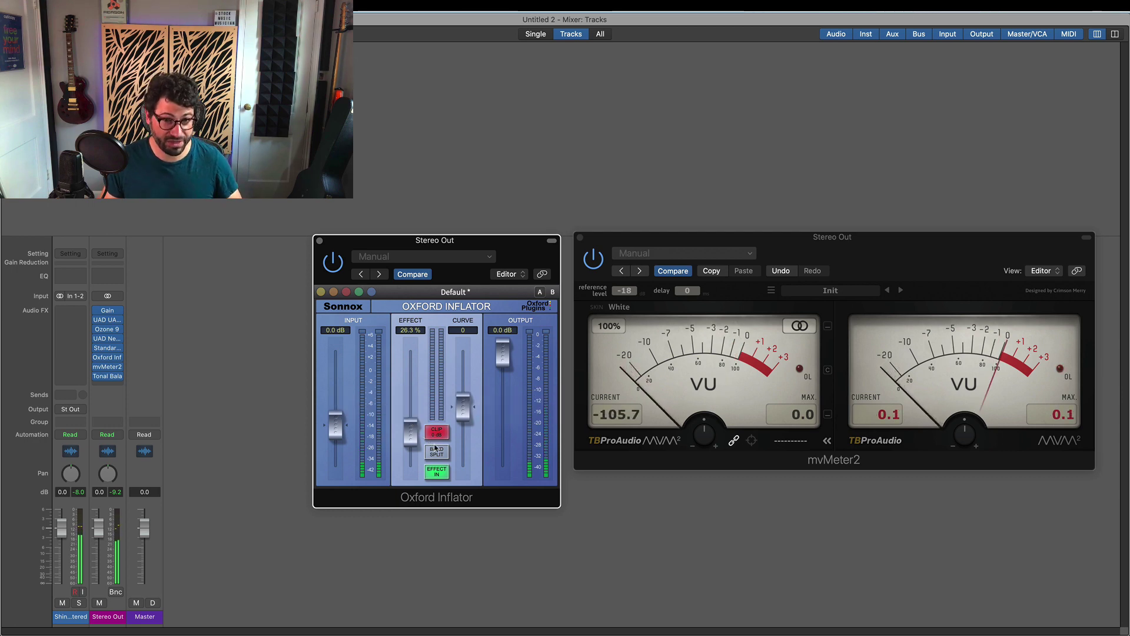
Try the Inflator with Effect at 100%, Curve at 50 and Output at -5.01 dB, checking against a reset mvMeter2 maximum.
drag(414, 422, 416, 295)
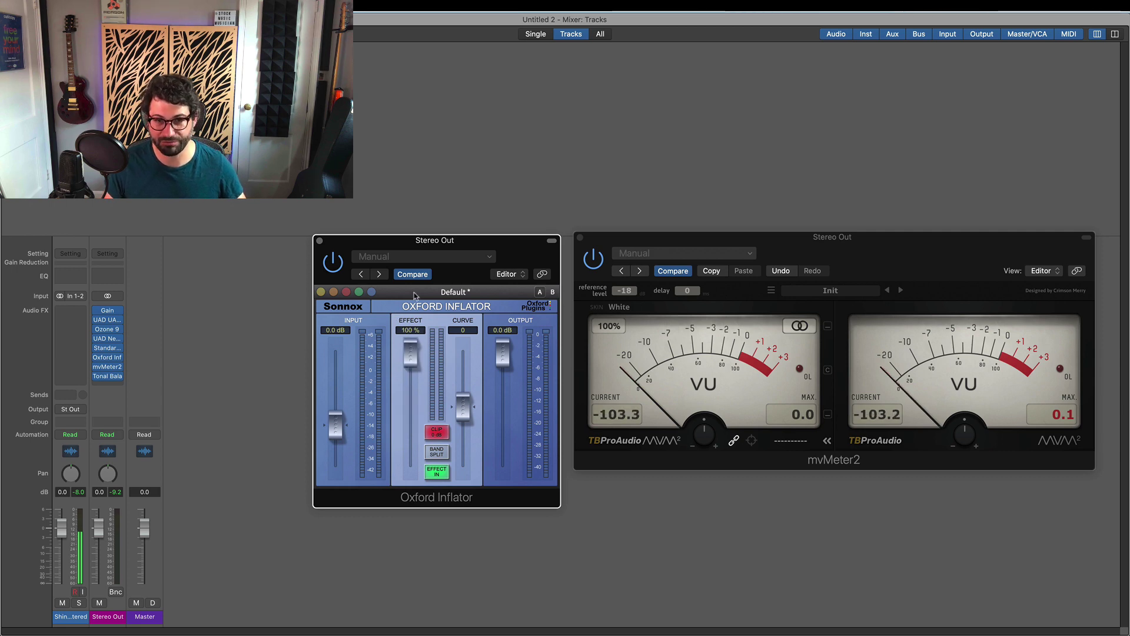
drag(456, 397, 460, 275)
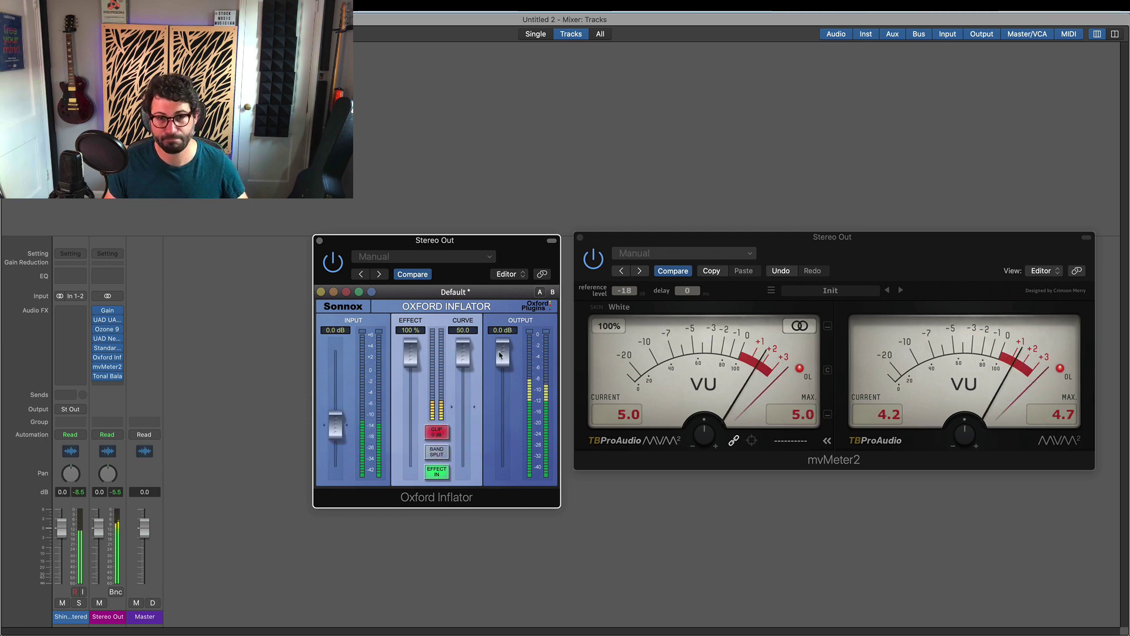
drag(502, 354, 499, 403)
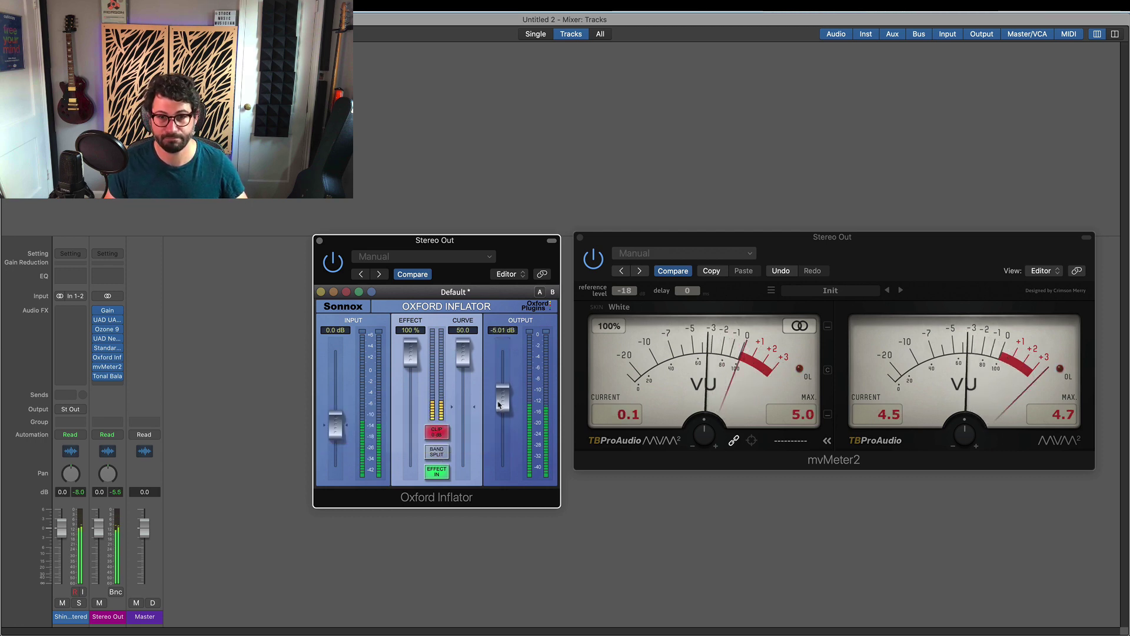
click(795, 414)
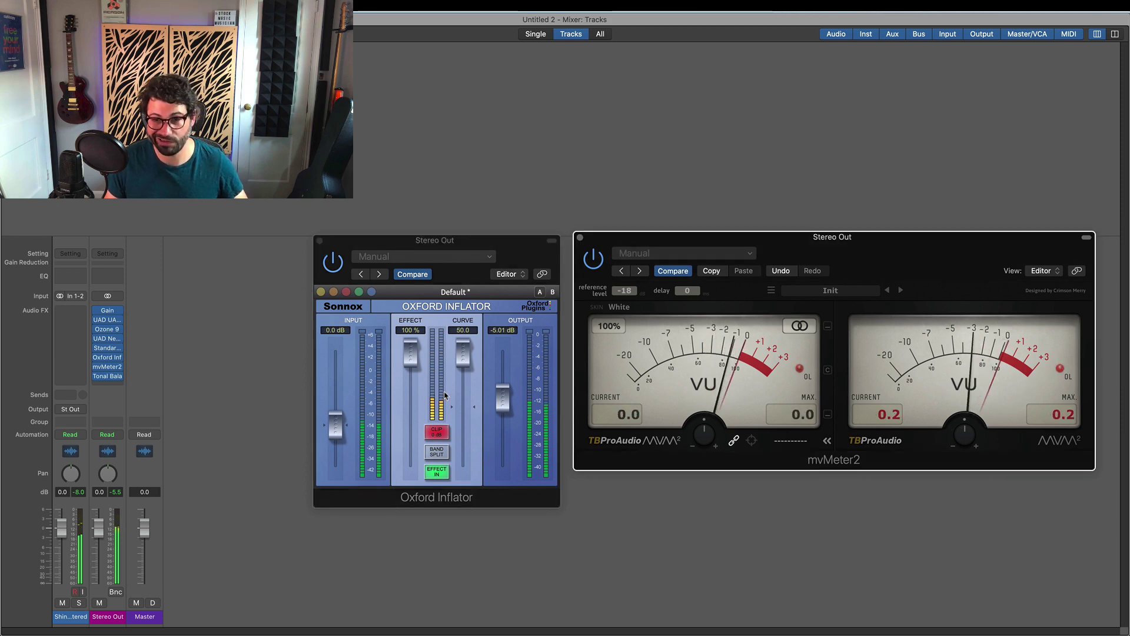
Set the Inflator's Effect to 36.2%, Curve to 8.1 and Output to 0.0 dB, and restart playback with the meter maximum reset.
click(390, 450)
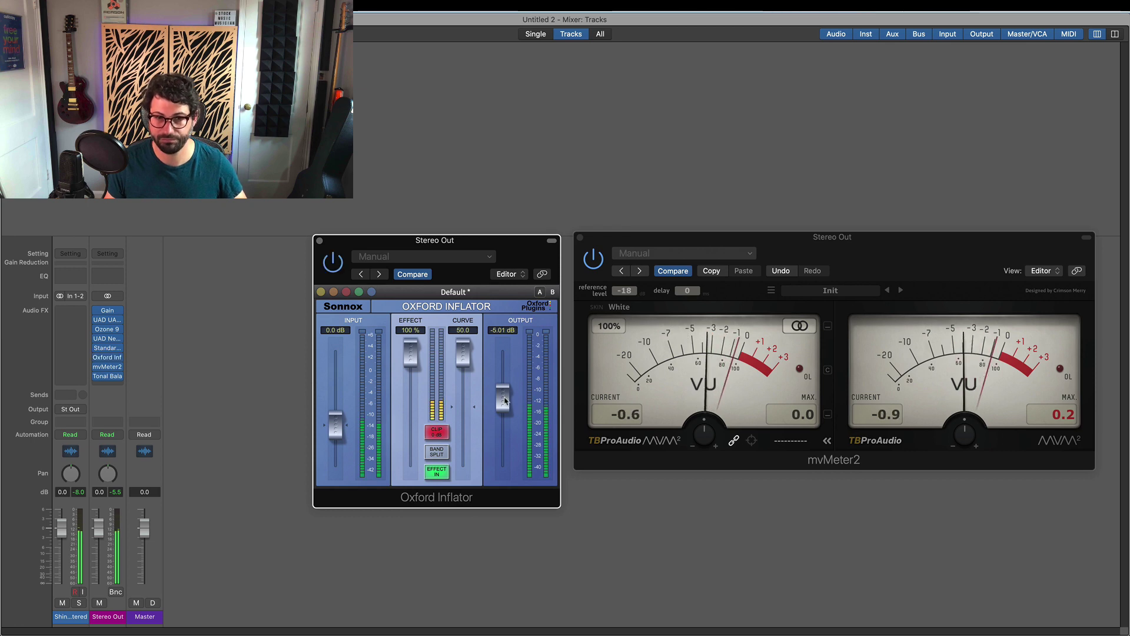
drag(434, 350, 521, 302)
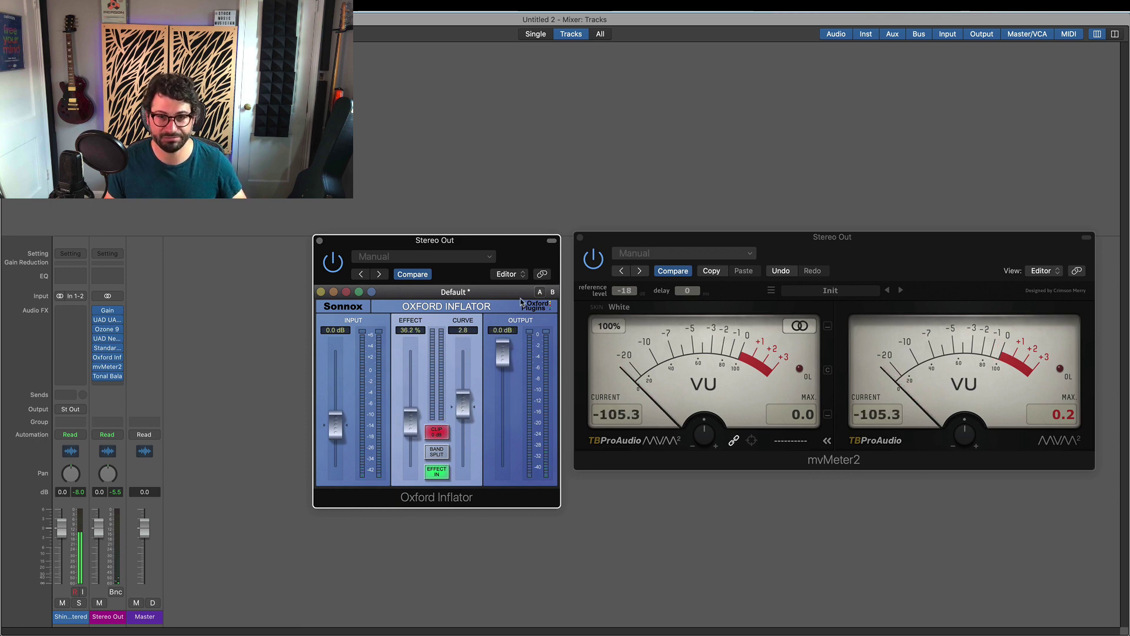
drag(469, 416, 465, 406)
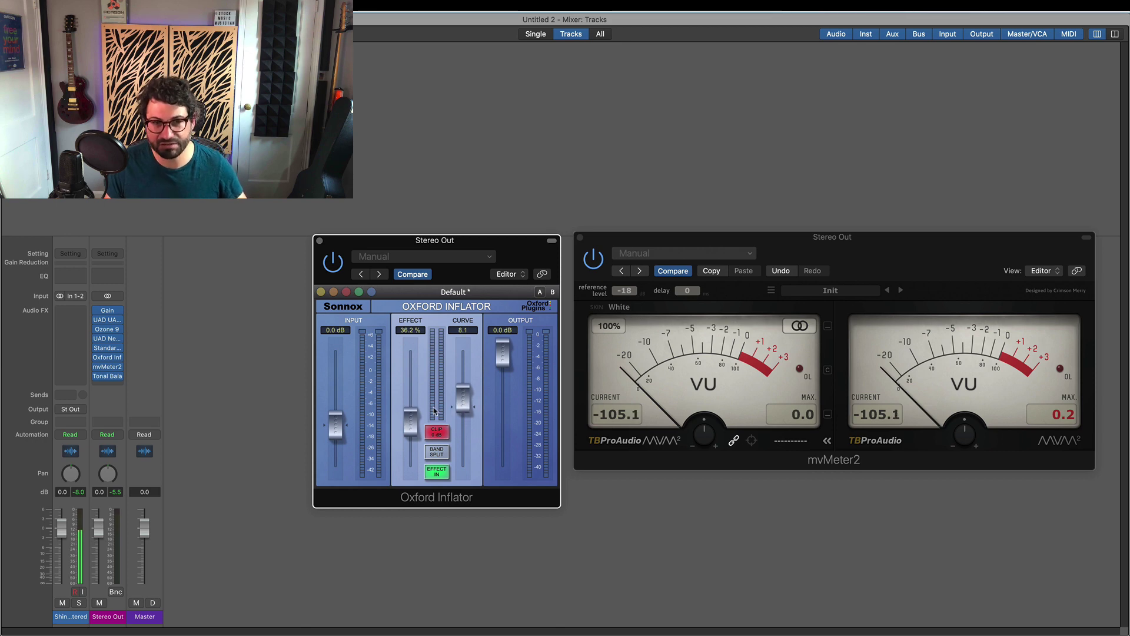
key(space)
click(777, 411)
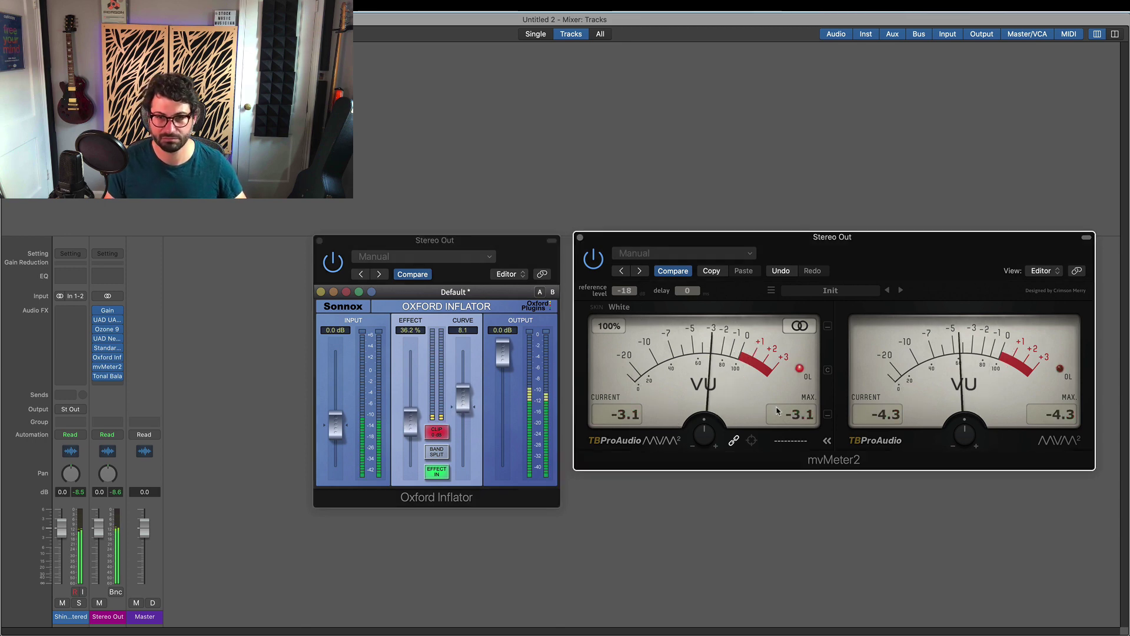
Enable Band Split on the Inflator, compare against bypass, and lower its Output to -1.14 dB with the meter maximum reset.
click(437, 452)
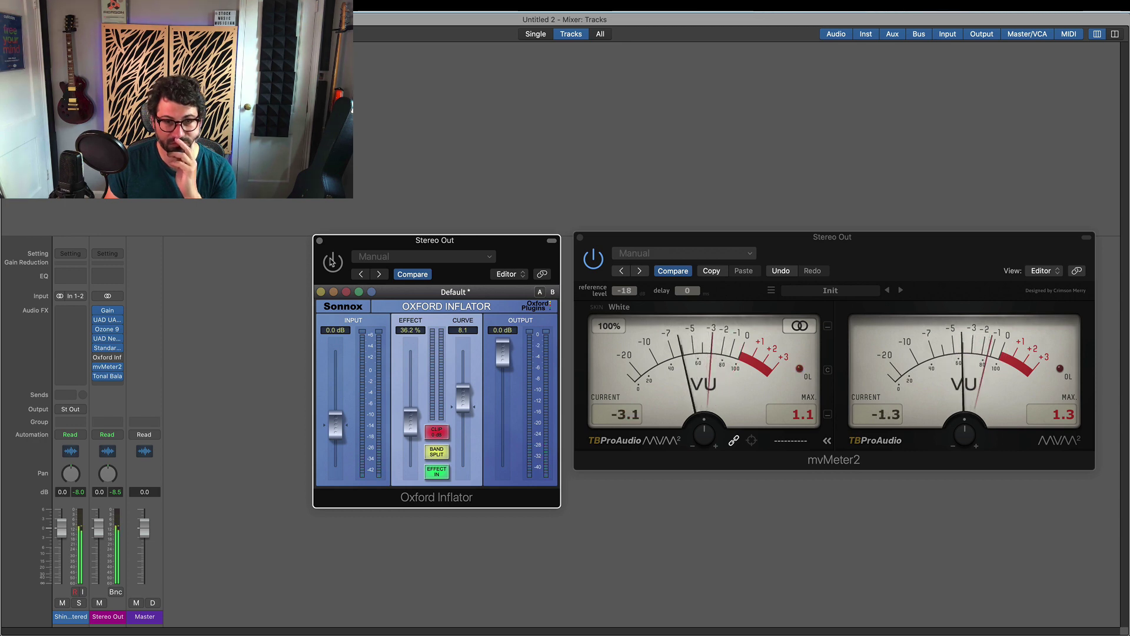
click(333, 262)
drag(503, 352, 505, 366)
click(672, 399)
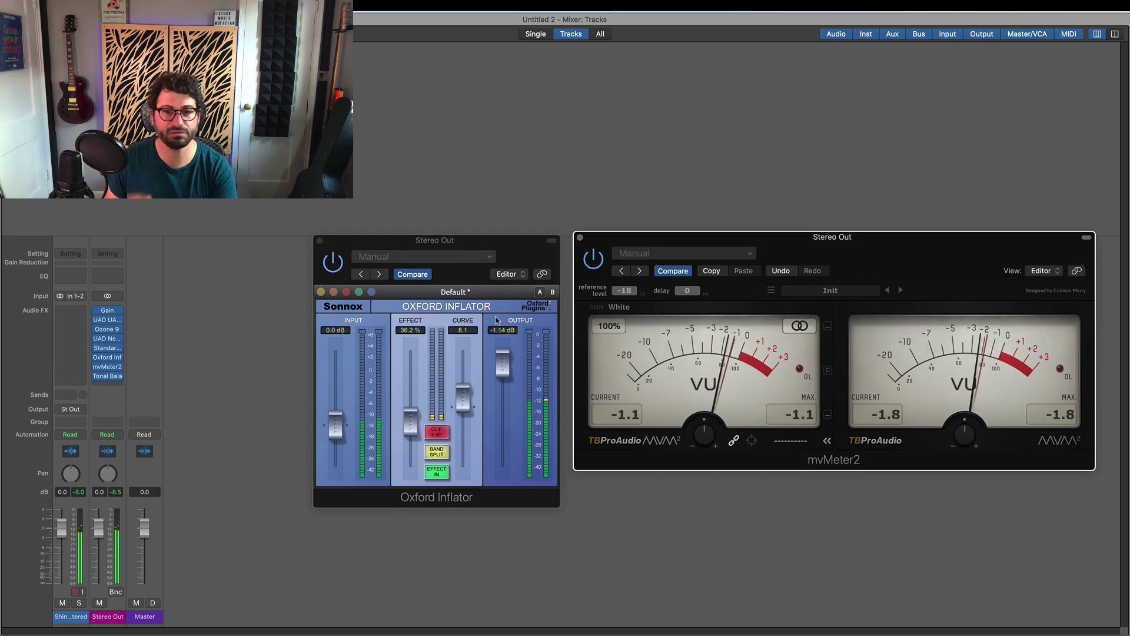
Compare the Inflator with its effect out and in, set Output to -1.33 dB, and close the plug-in with playback stopped.
click(439, 472)
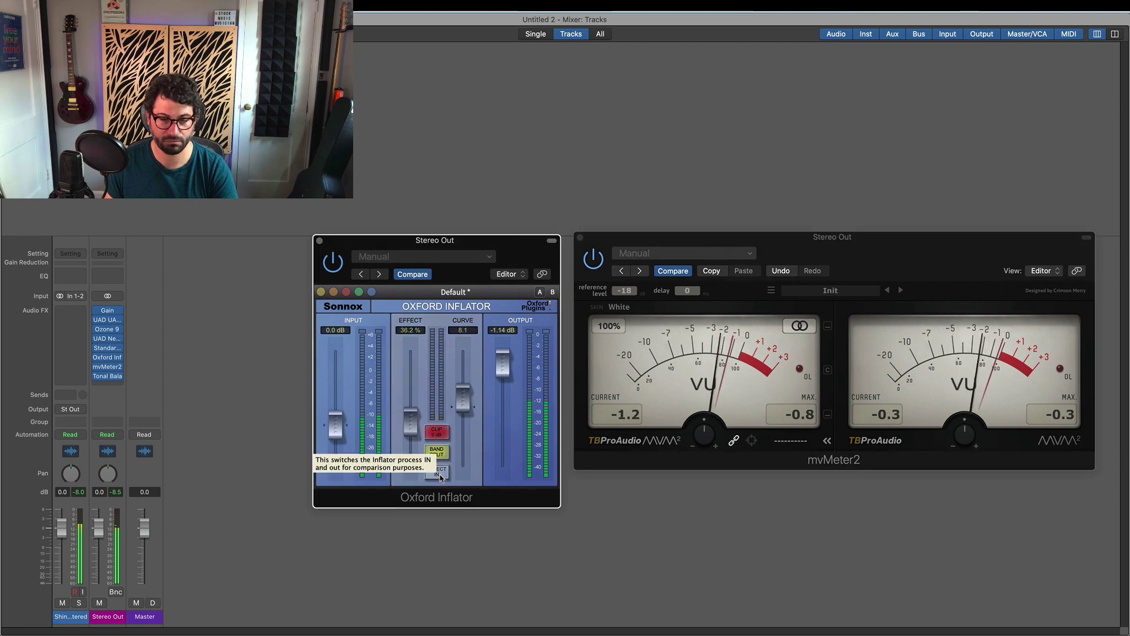
click(440, 475)
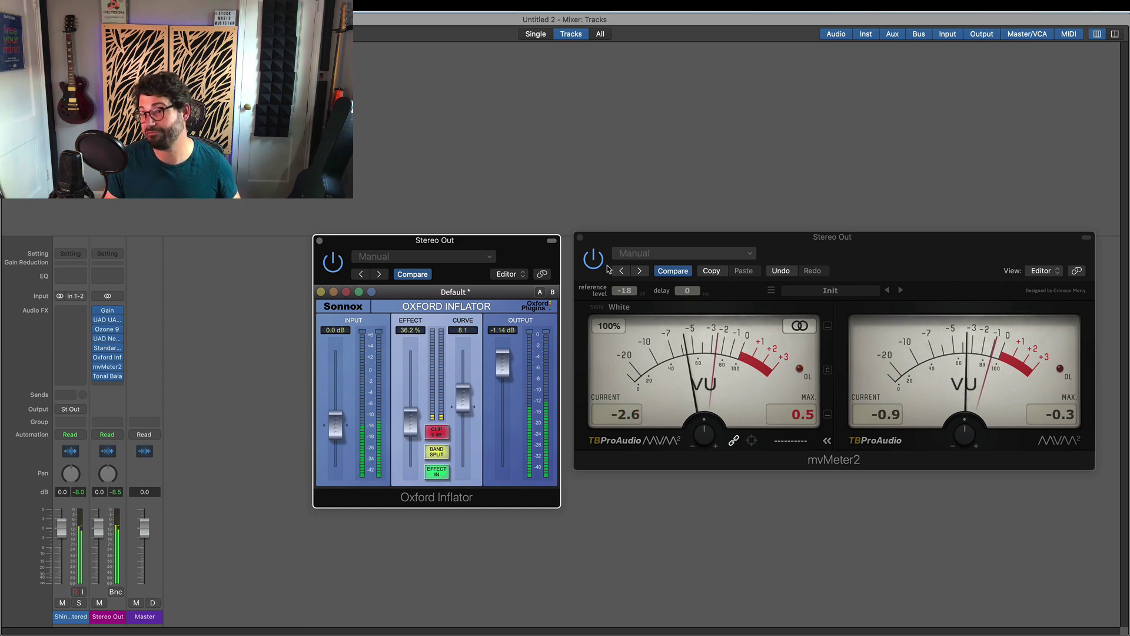
drag(503, 365, 503, 367)
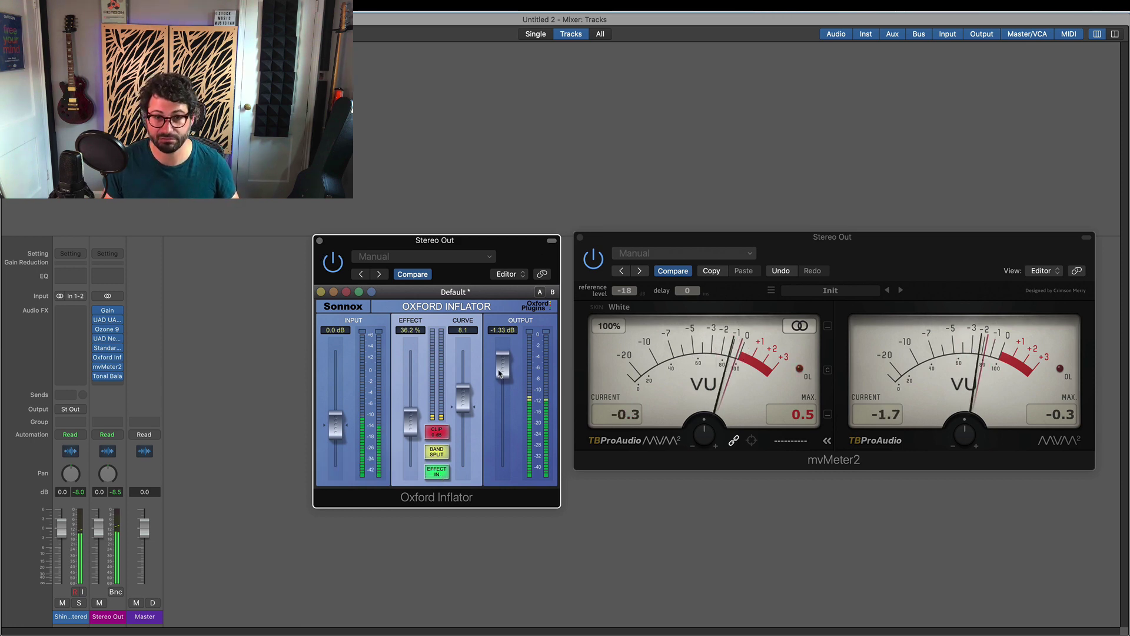
key(space)
click(320, 241)
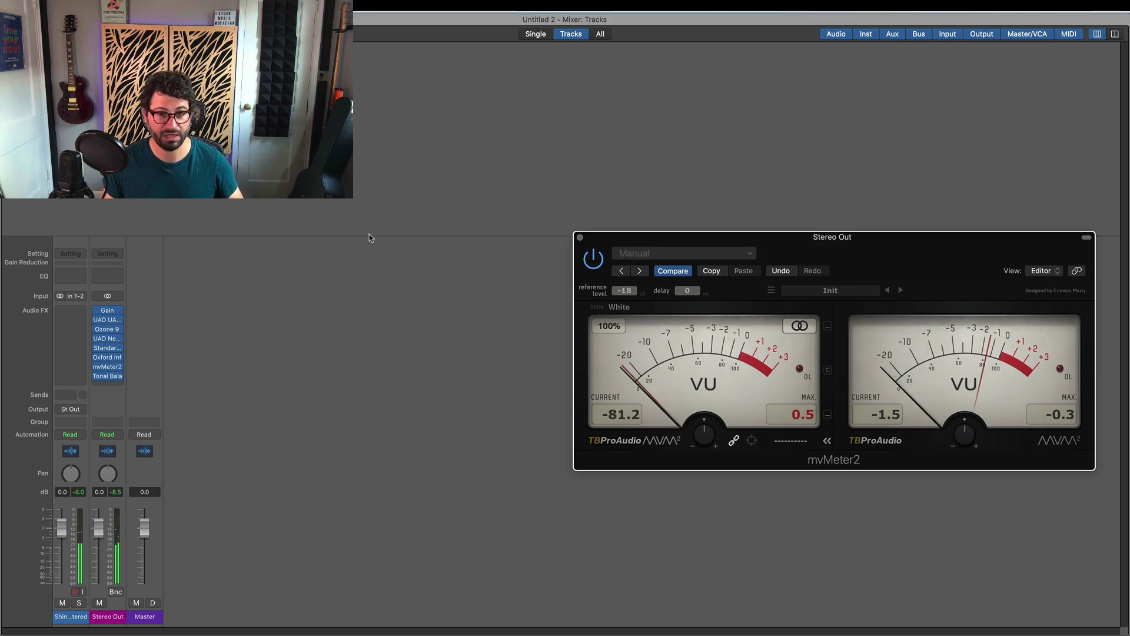
Insert the stereo UAD Pultec EQP-1A plug-in between Oxford Inflator and mvMeter2 on Stereo Out.
click(116, 362)
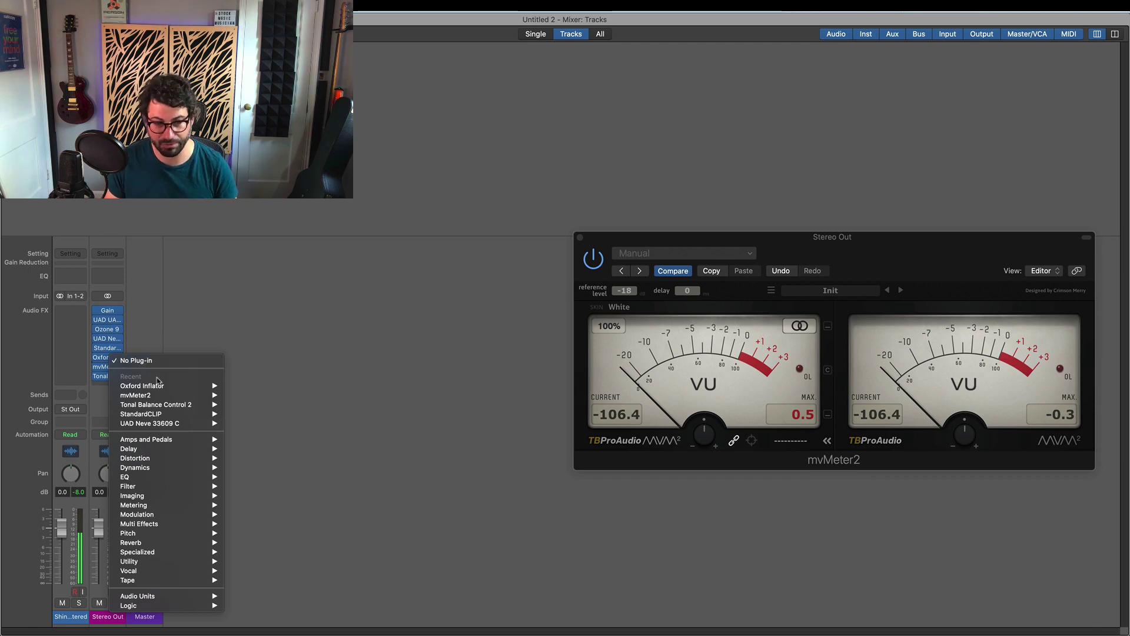
mouse_move(177, 496)
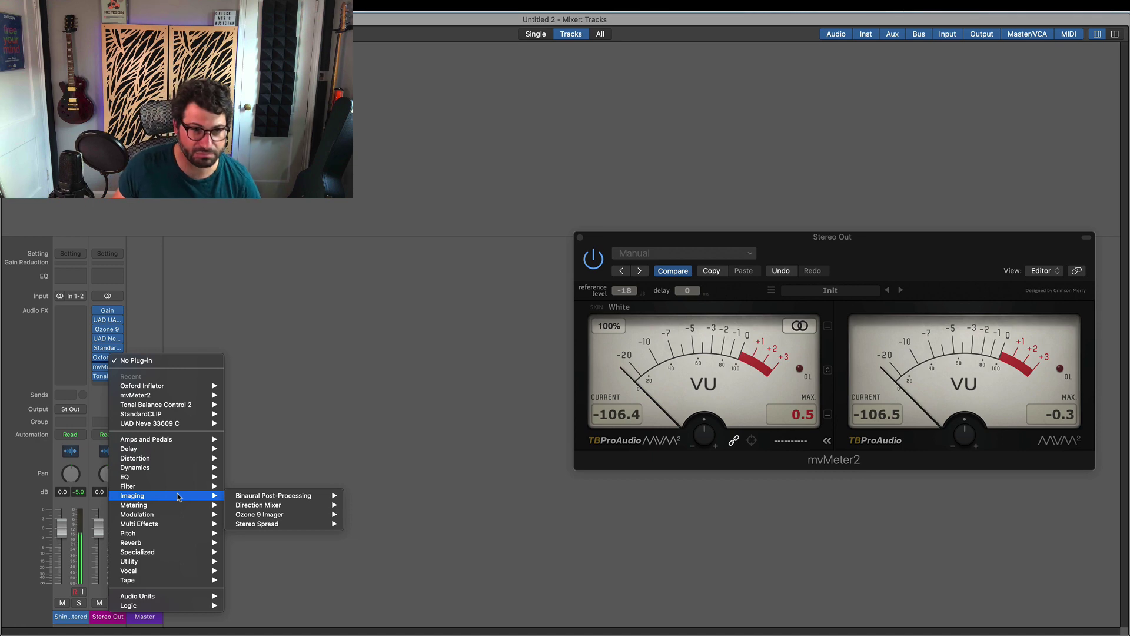
mouse_move(259, 475)
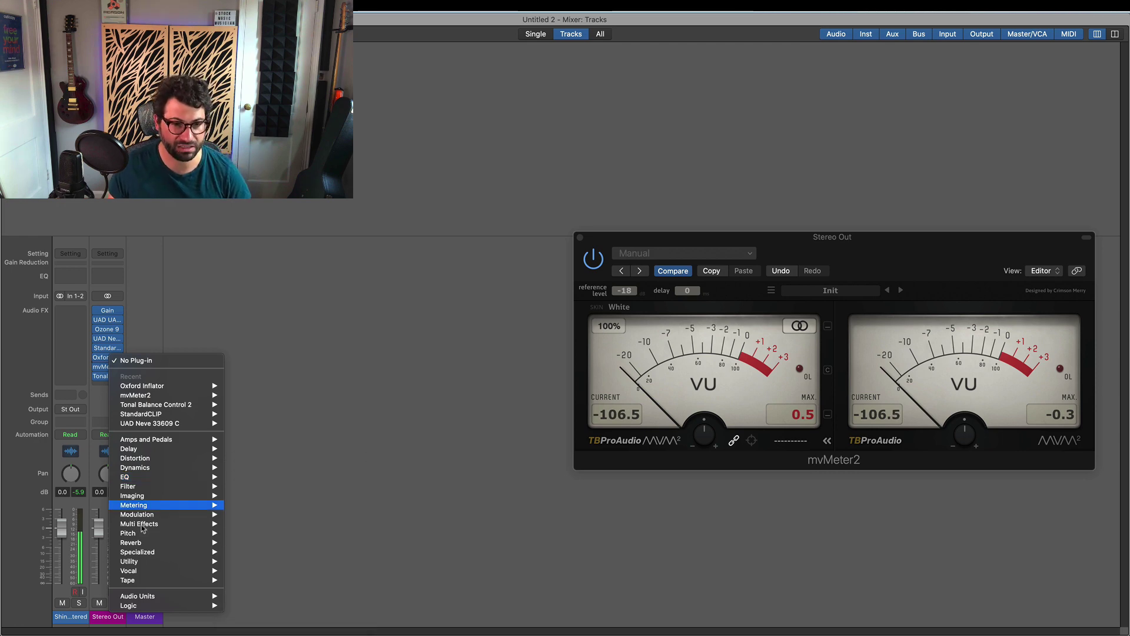
mouse_move(221, 587)
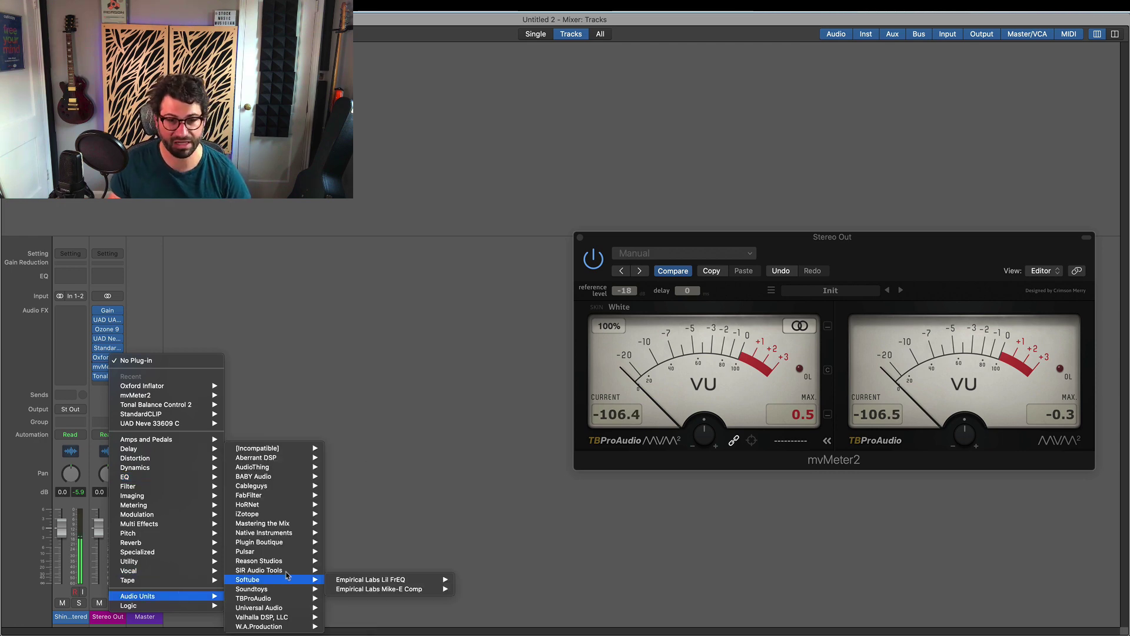
mouse_move(296, 552)
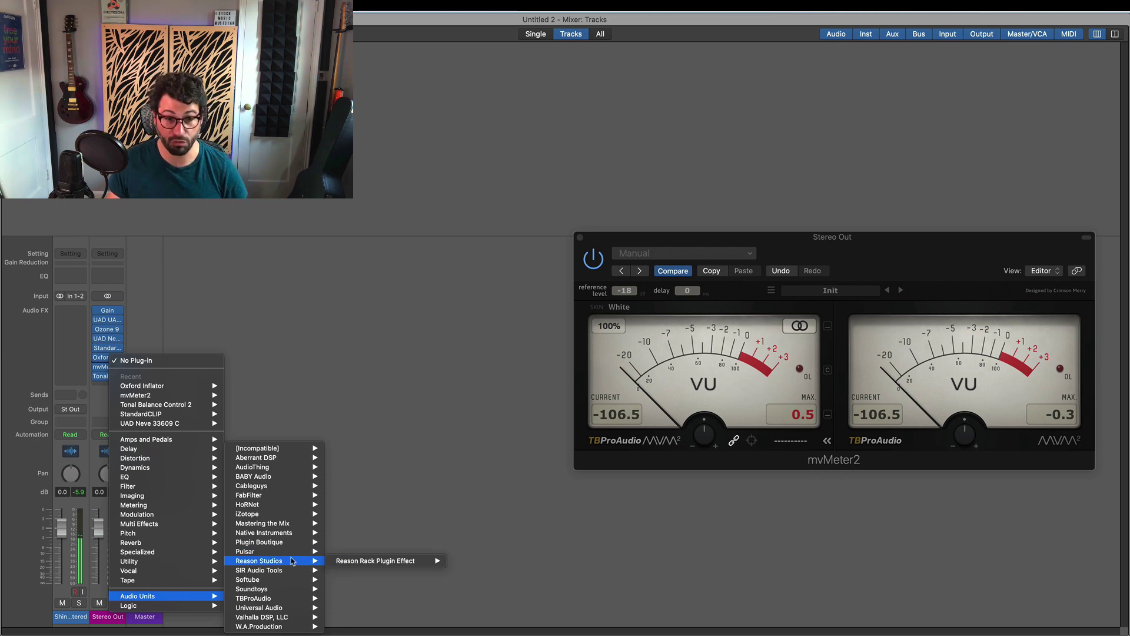
mouse_move(293, 608)
mouse_move(340, 599)
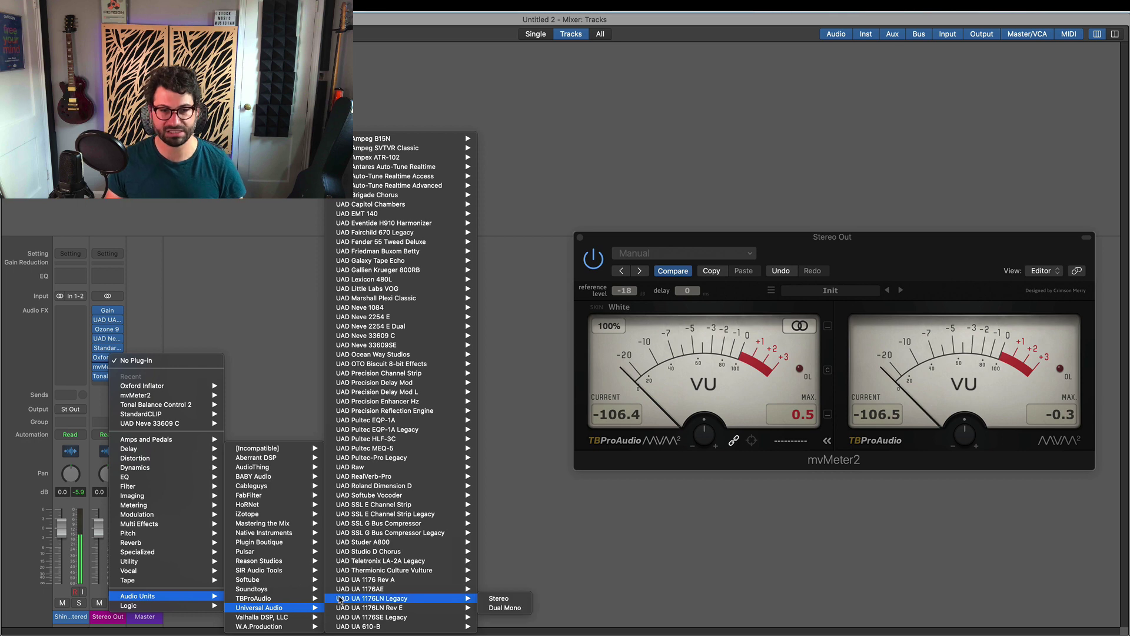
mouse_move(441, 418)
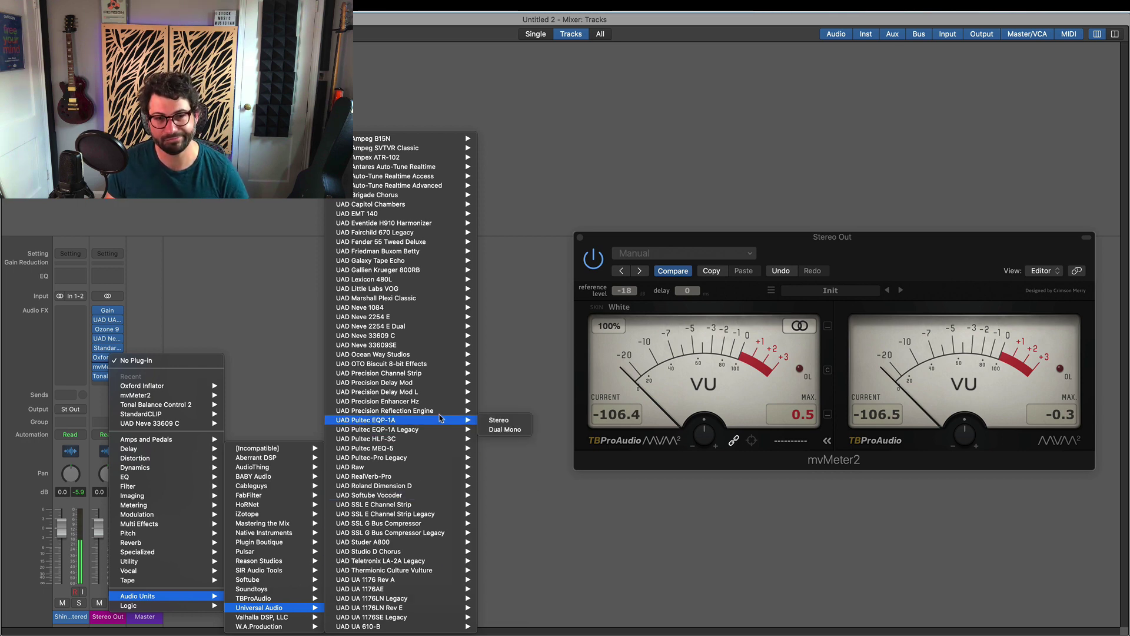
click(497, 421)
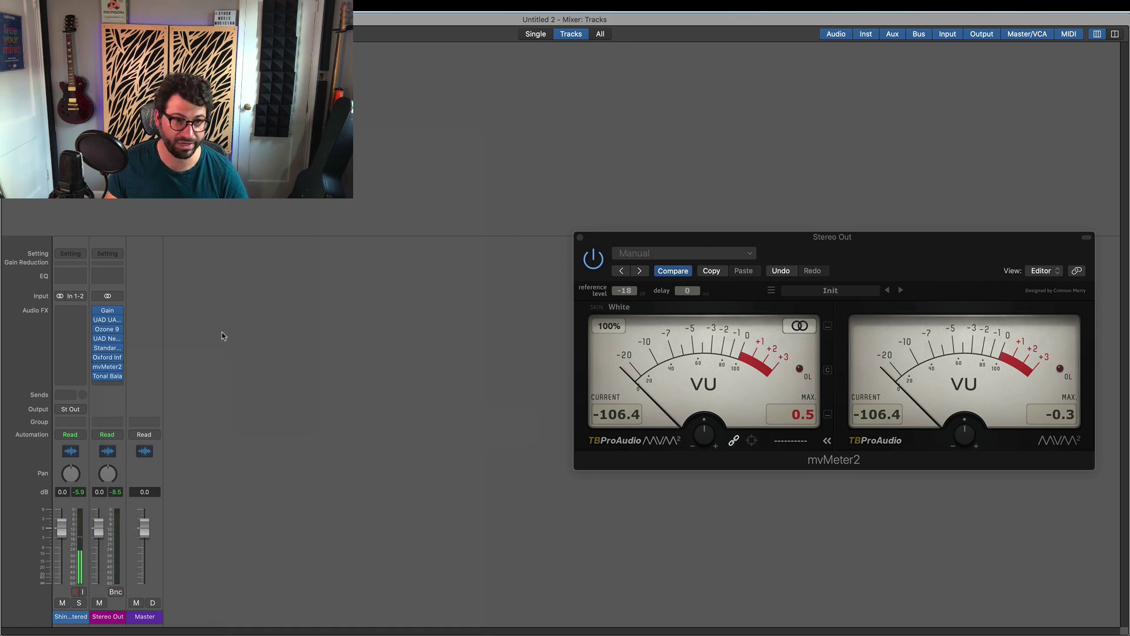
drag(710, 241, 697, 241)
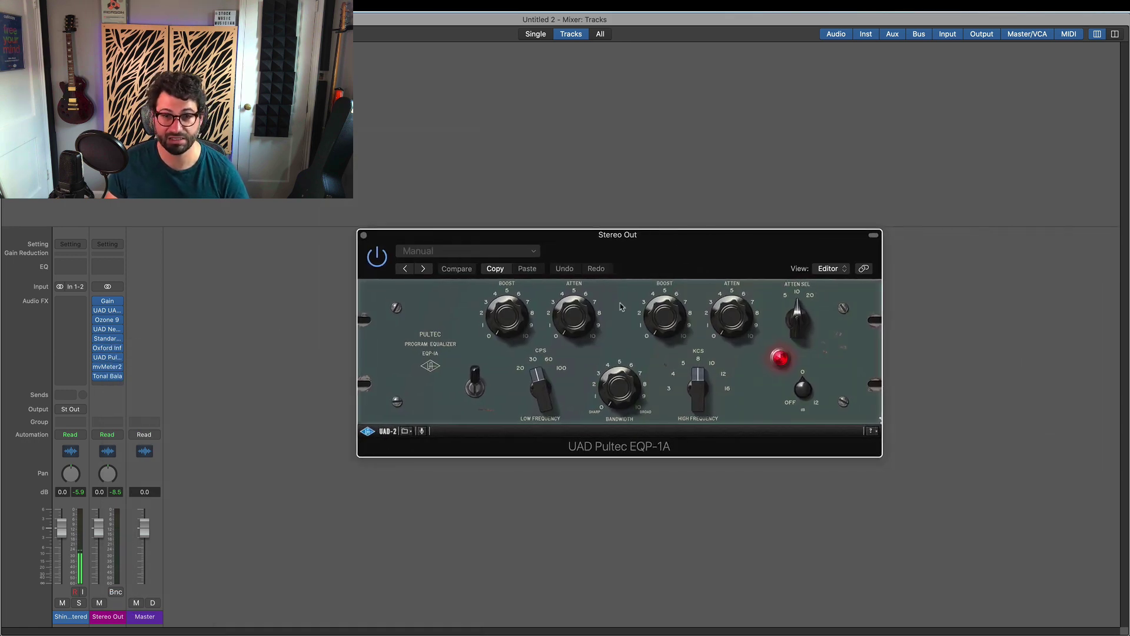
Set the Pultec's low frequency to 60 CPS and sweep its low boost up and back down during playback.
click(477, 311)
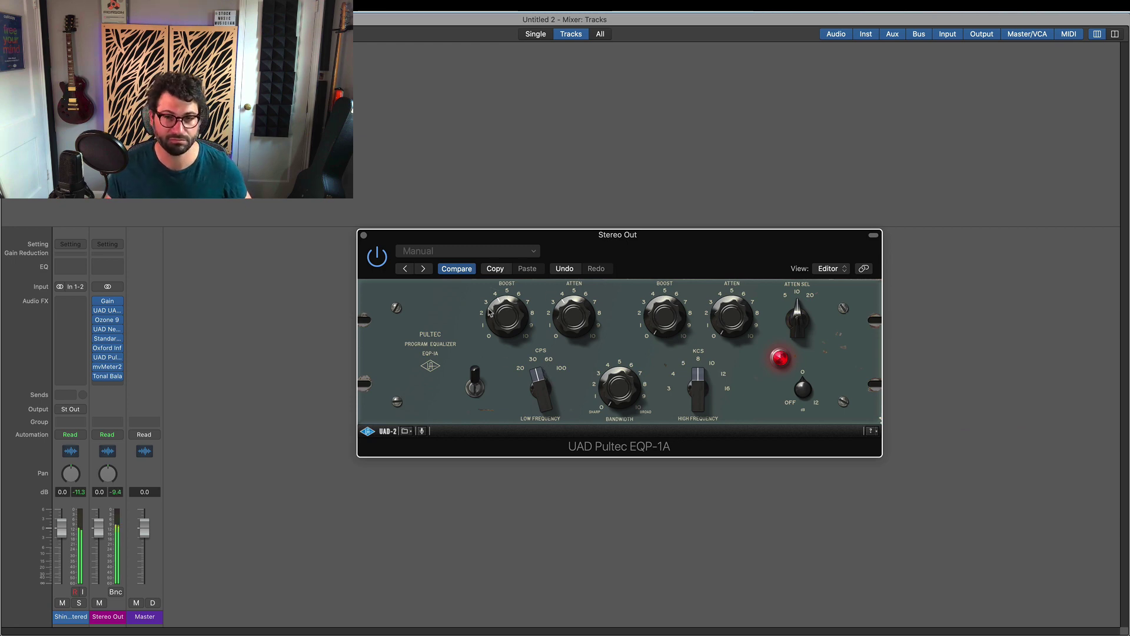
click(550, 363)
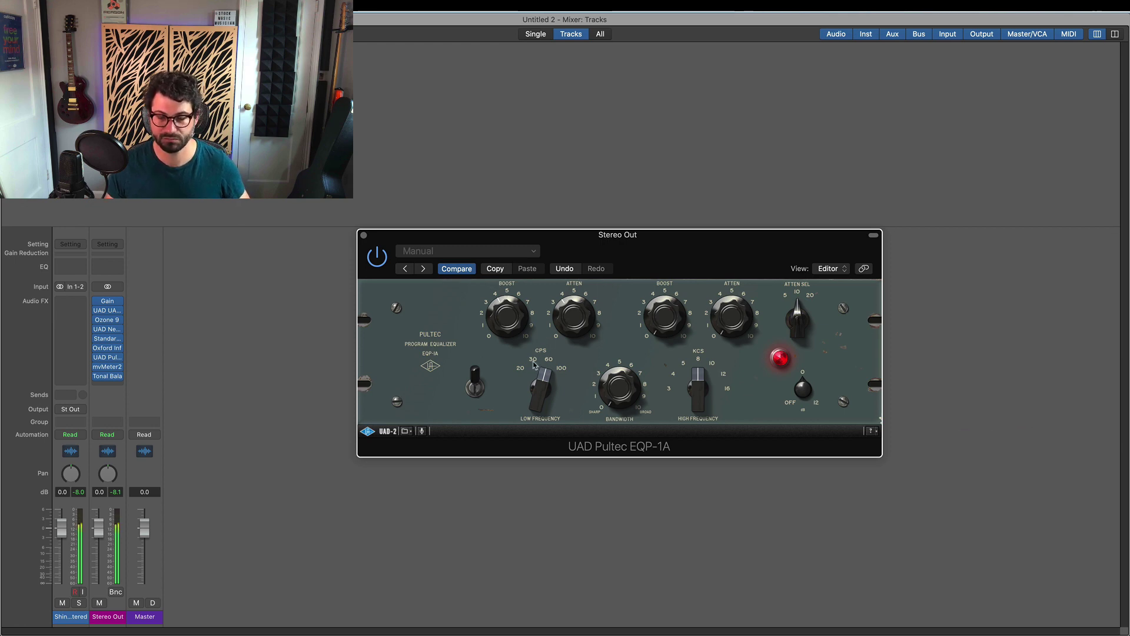
drag(502, 299, 540, 289)
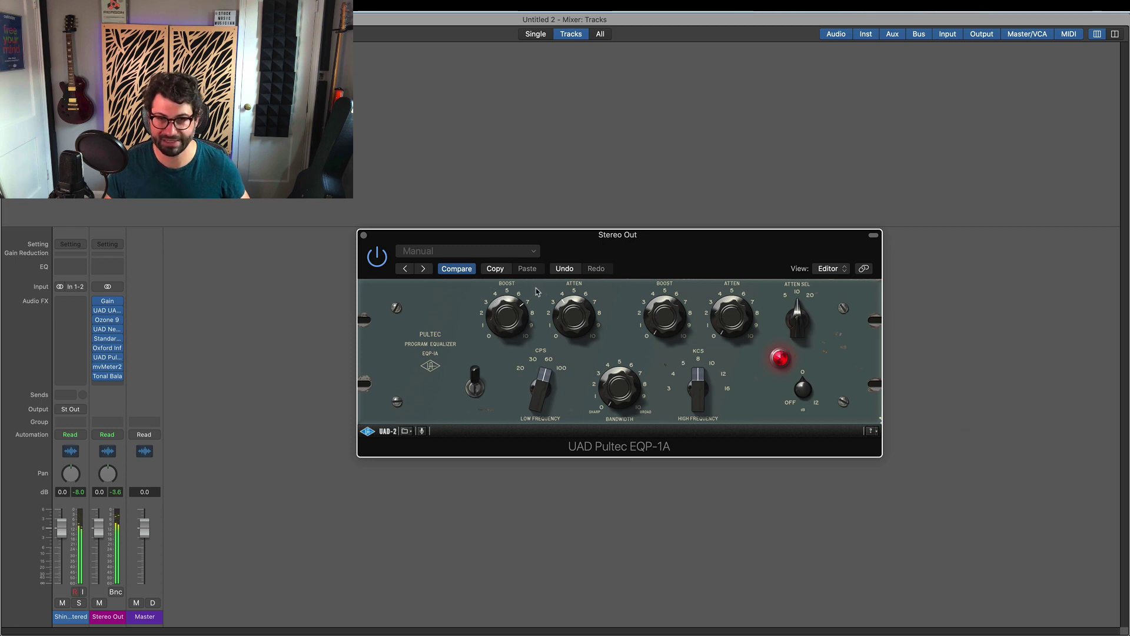
drag(537, 292, 503, 293)
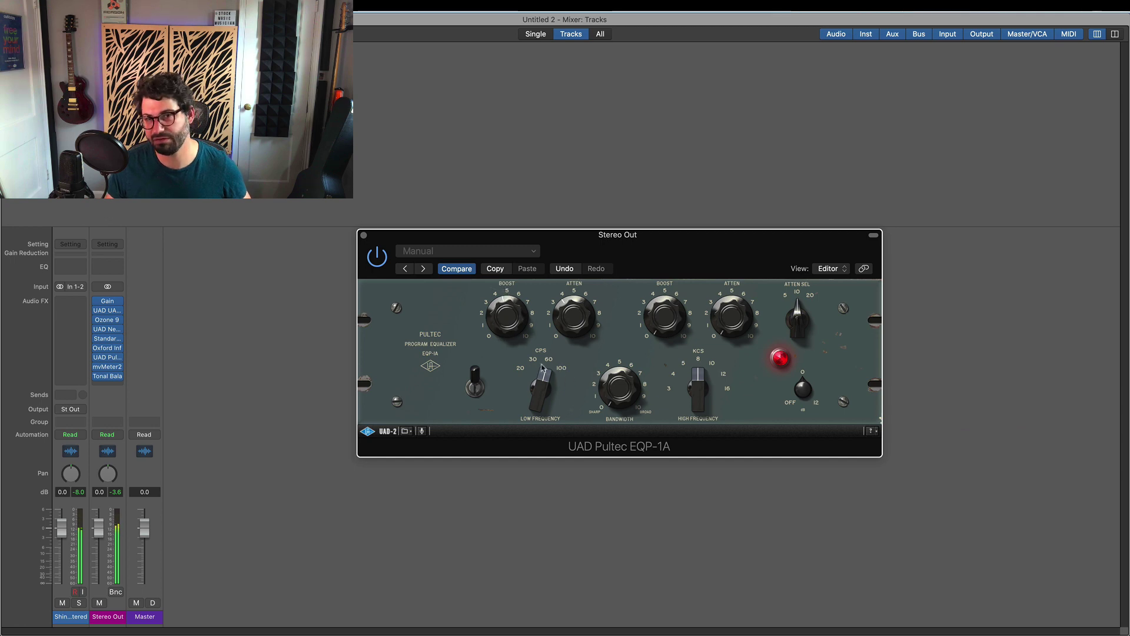
Compare the Pultec's 30 and 60 CPS low-frequency settings by ear and settle on 30 CPS.
click(534, 365)
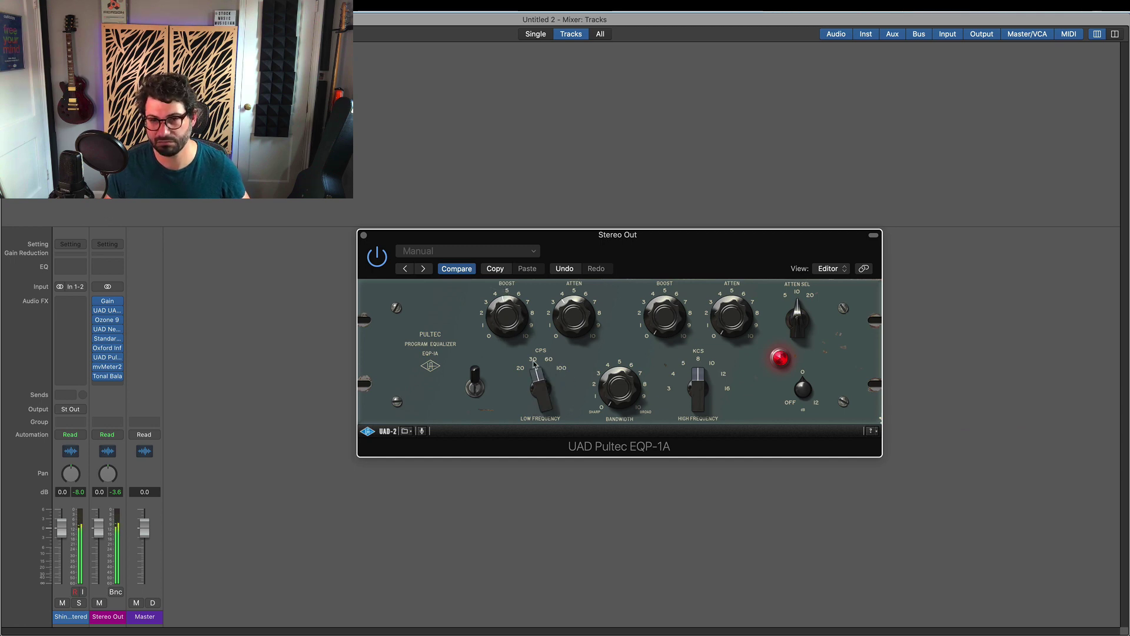
click(549, 363)
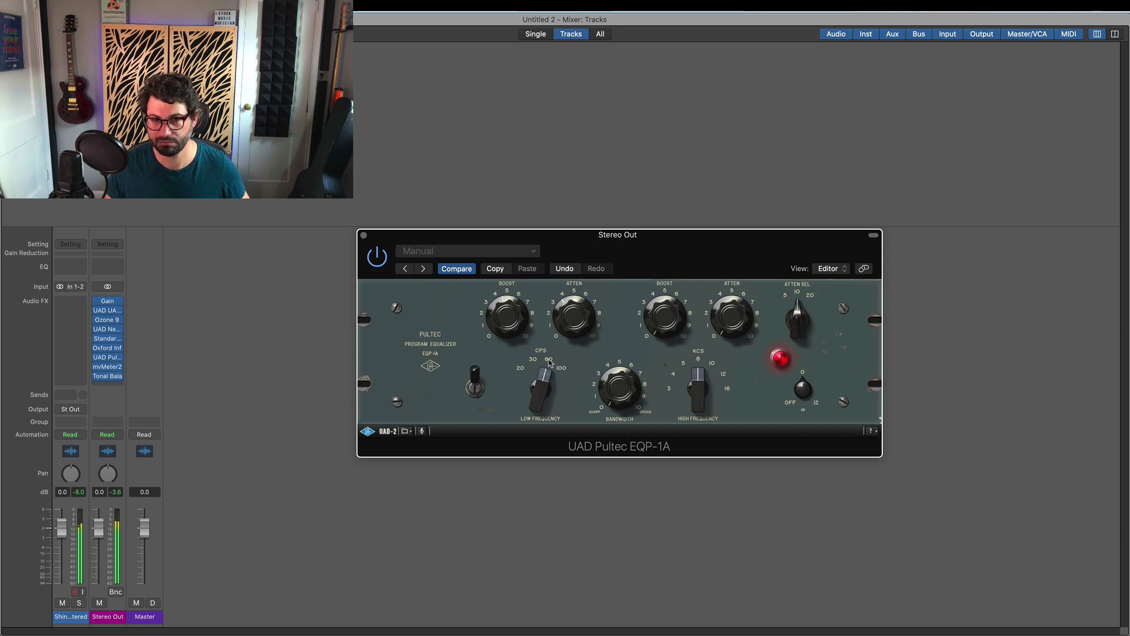
click(534, 363)
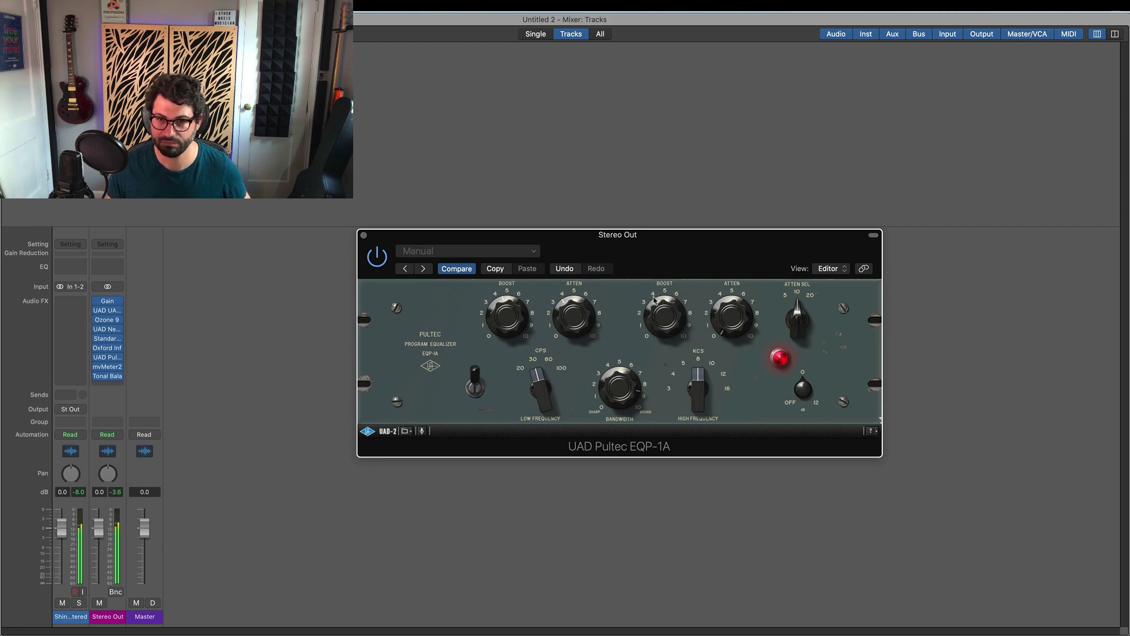
Set the Pultec's high frequency to 10 KCS and open mvMeter2 to check the VU levels.
click(711, 363)
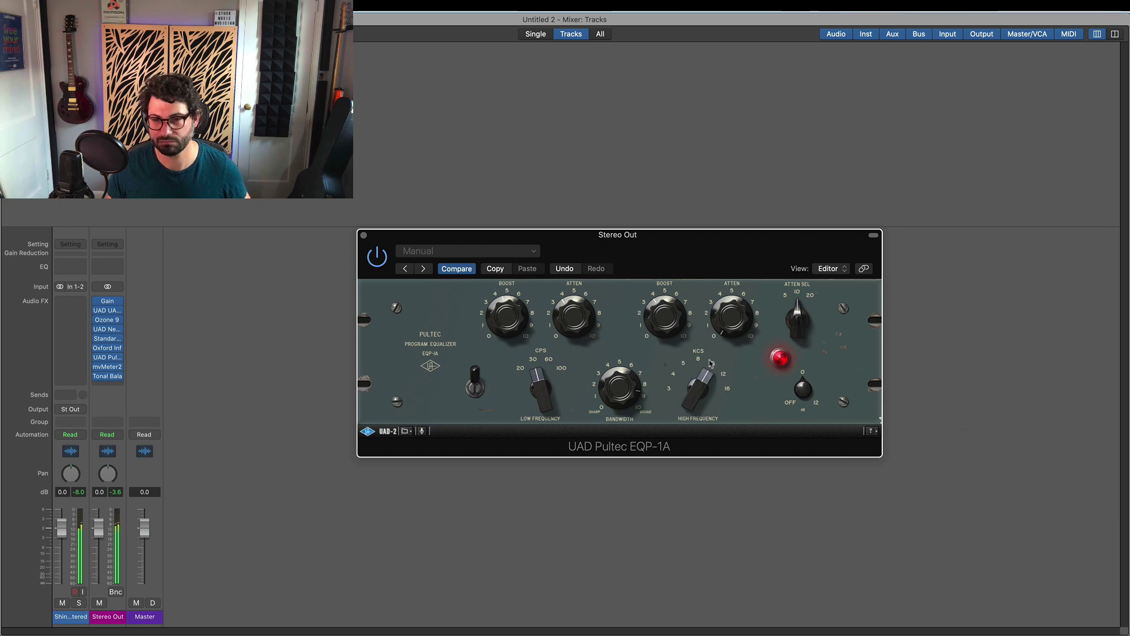
mouse_move(110, 367)
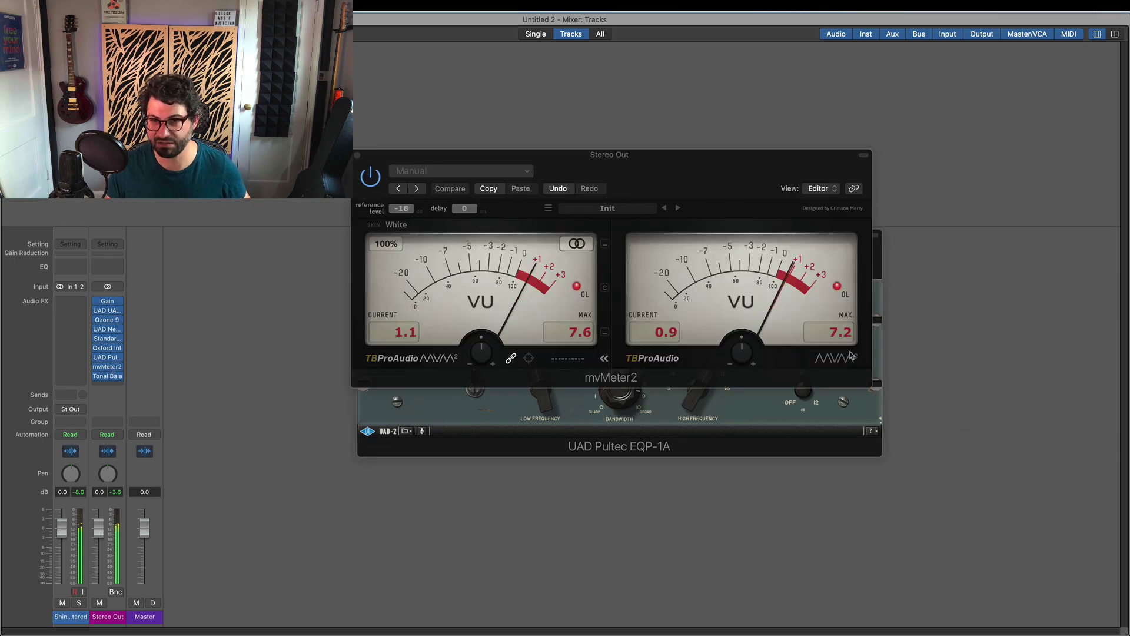
Trim the Pultec's output gain while checking the VU levels in mvMeter2, resetting the meter's maximum readings.
drag(724, 184, 622, 159)
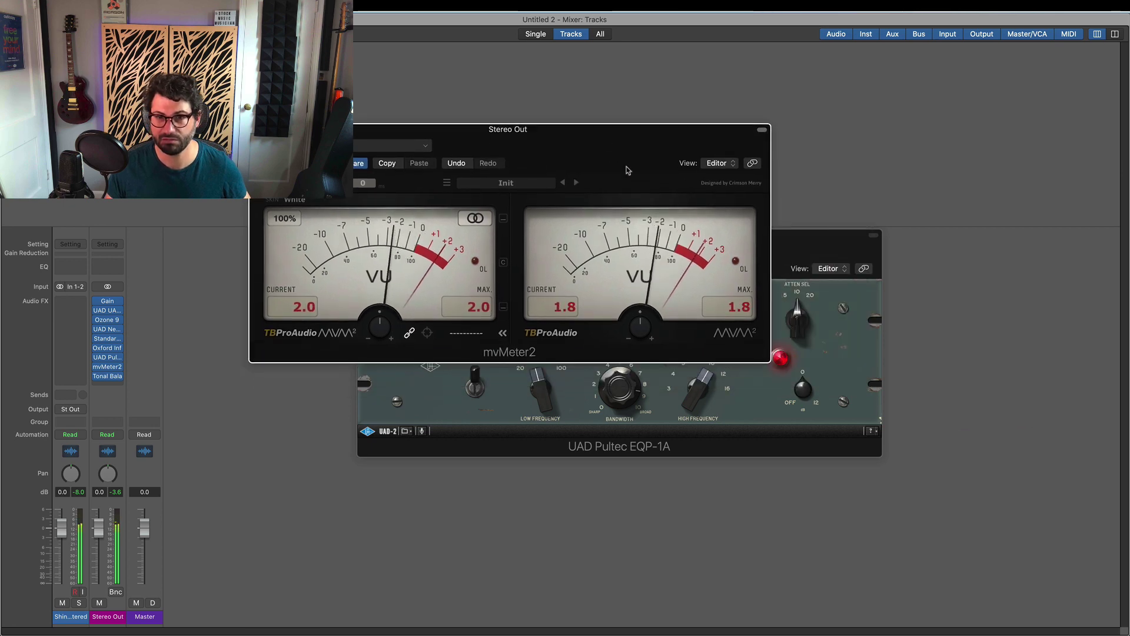
click(801, 381)
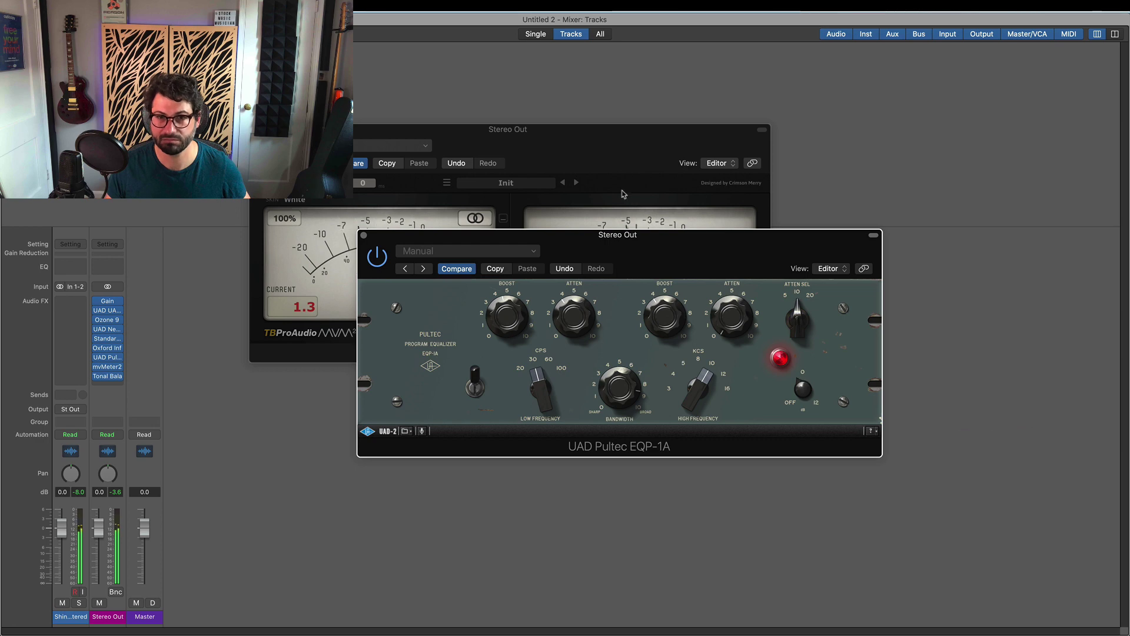
click(594, 157)
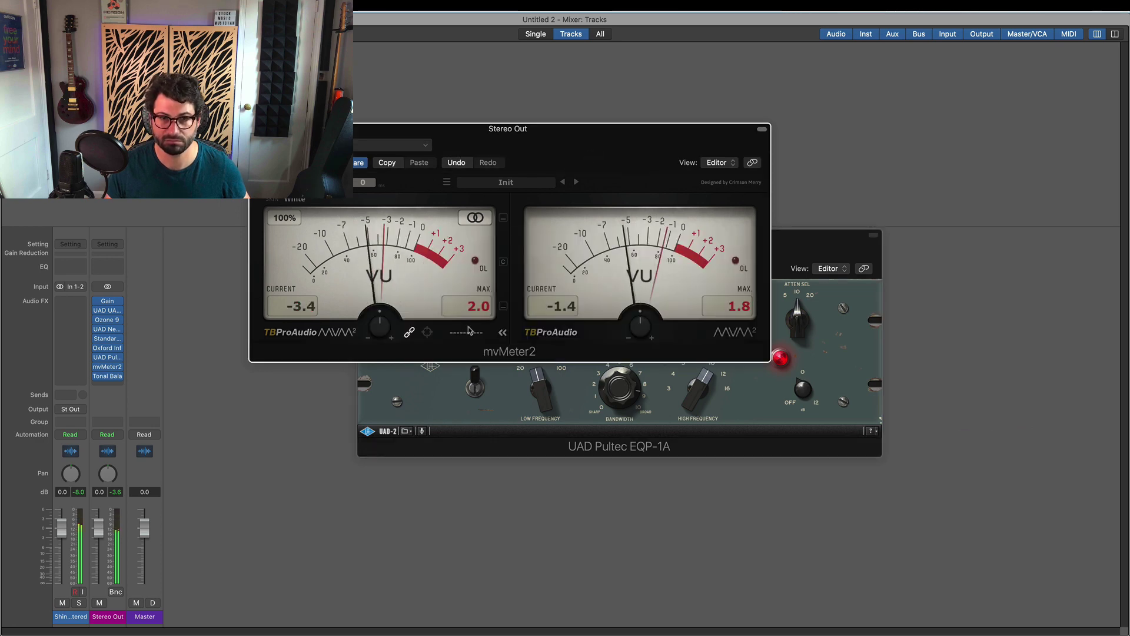
click(685, 322)
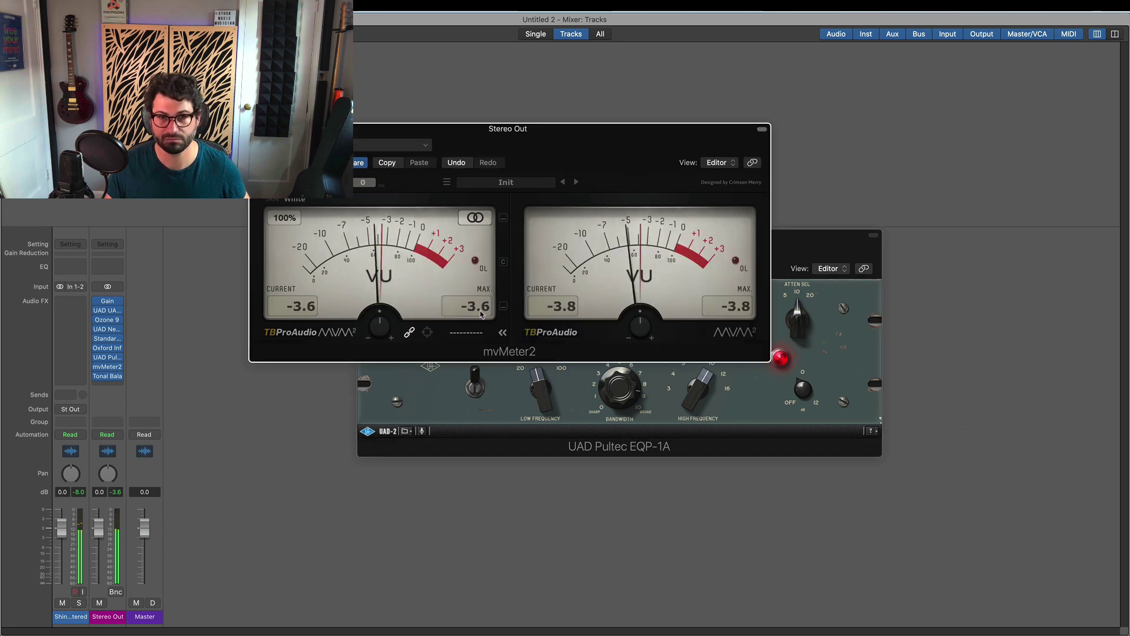
click(802, 386)
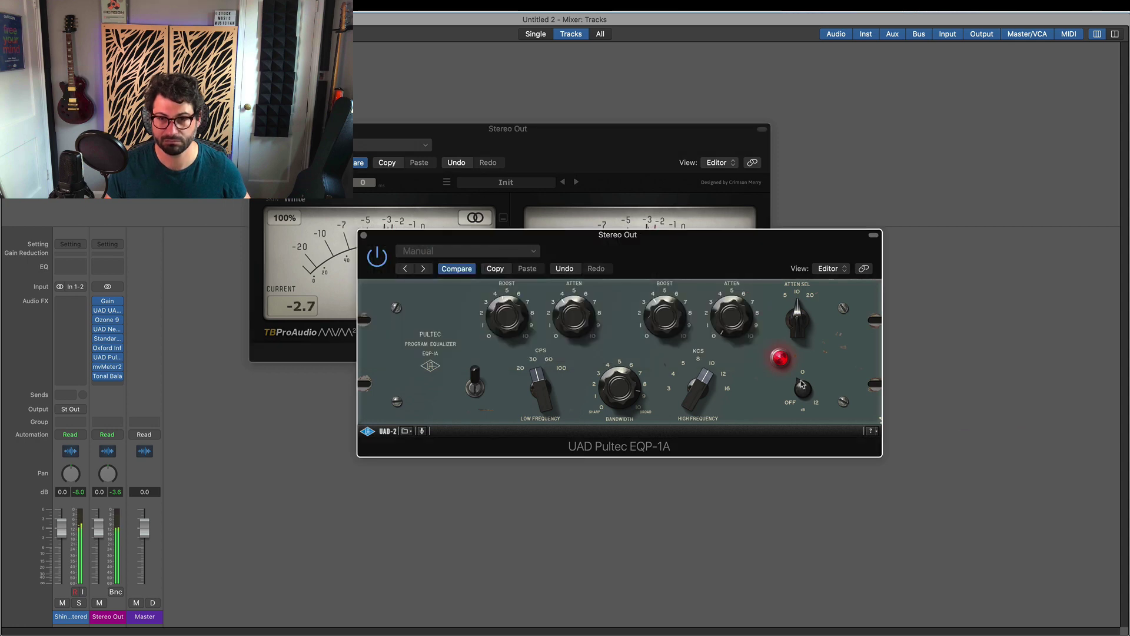
click(598, 157)
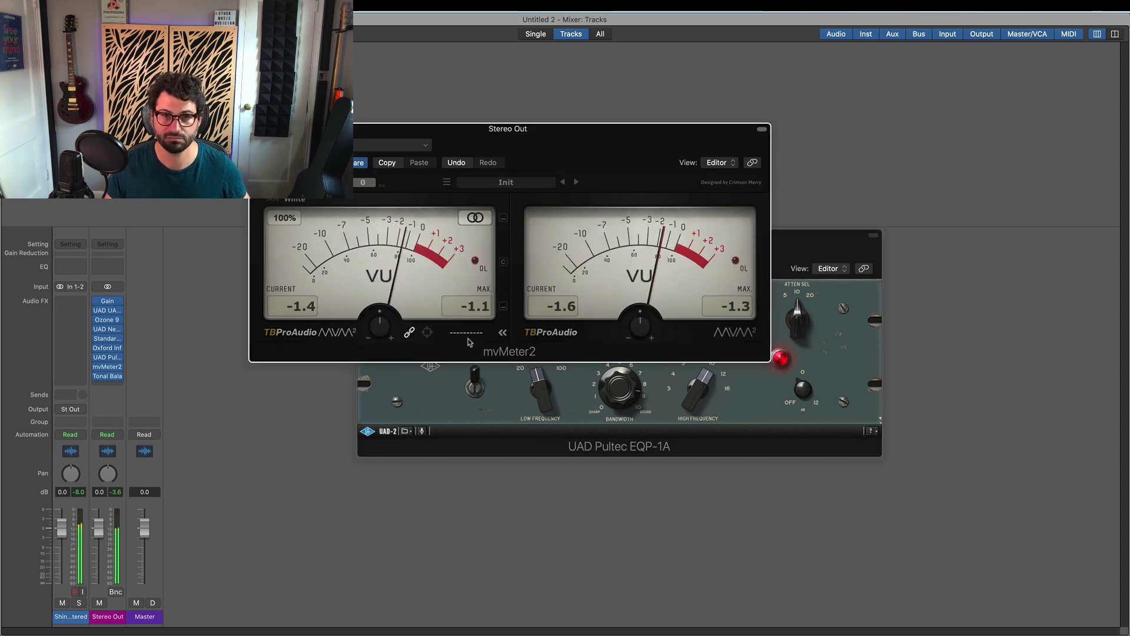
Compare the sound with the Pultec's EQ switched out and back in during playback.
click(479, 397)
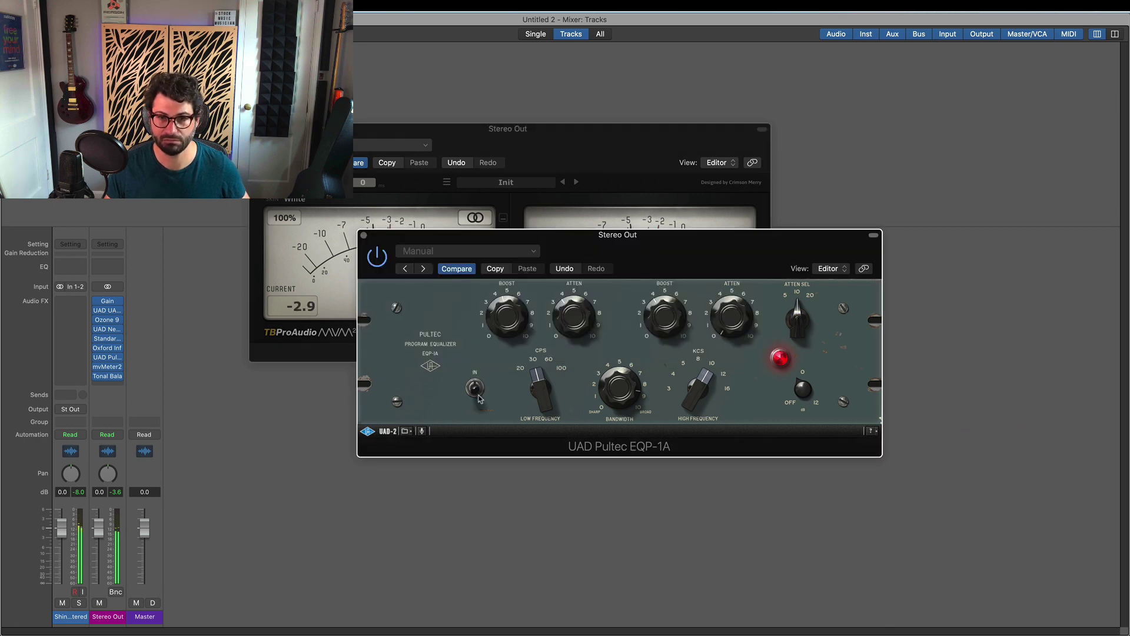
click(477, 393)
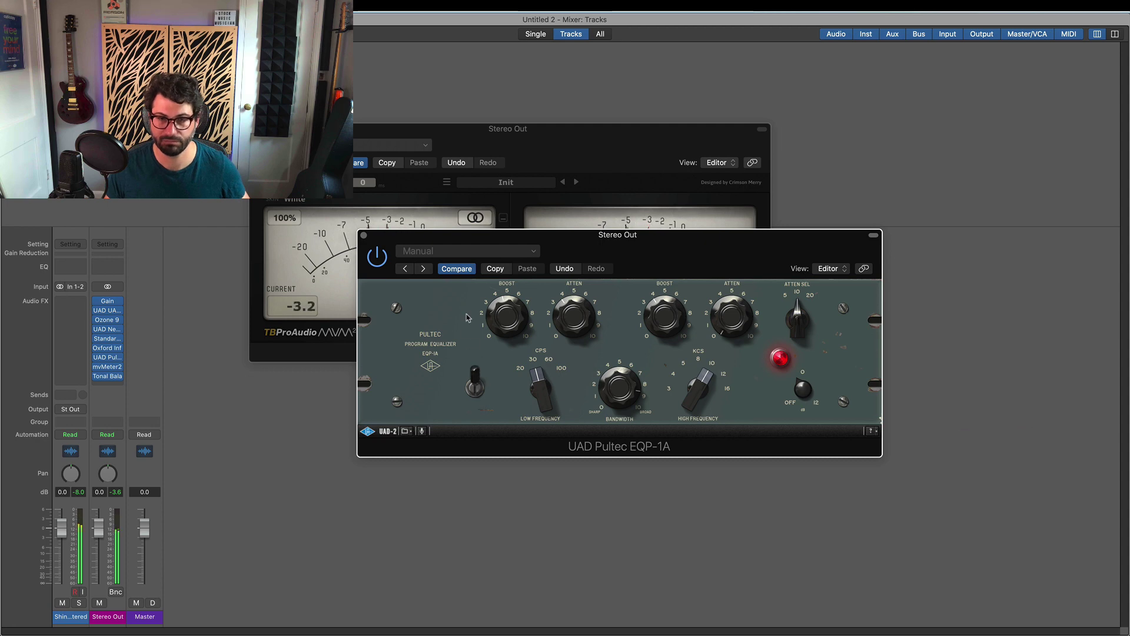
click(478, 396)
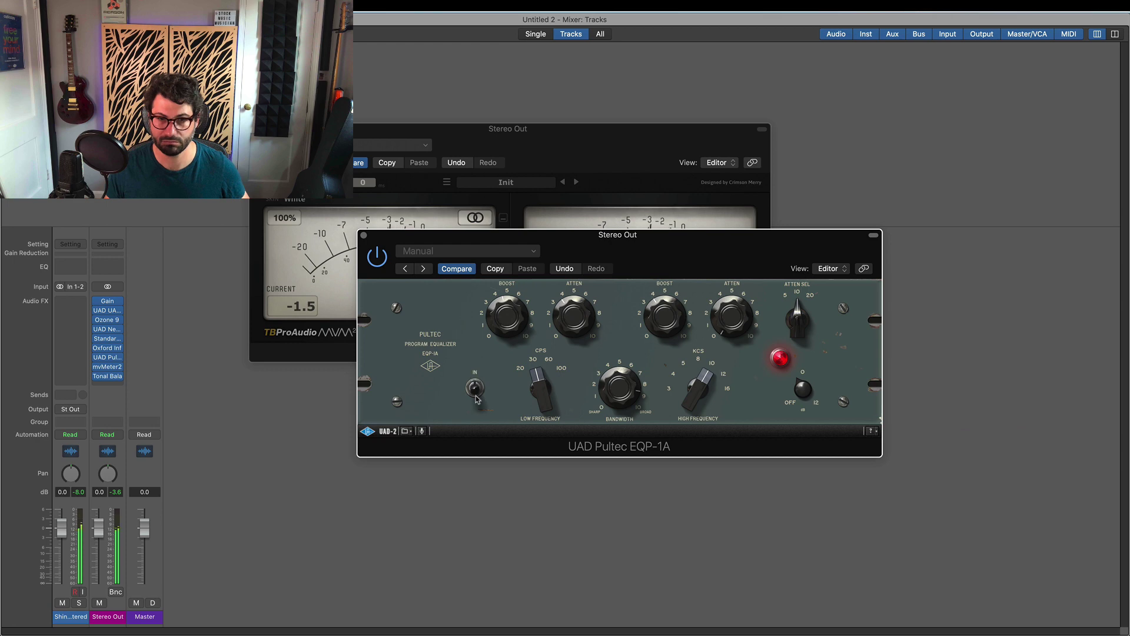
click(477, 398)
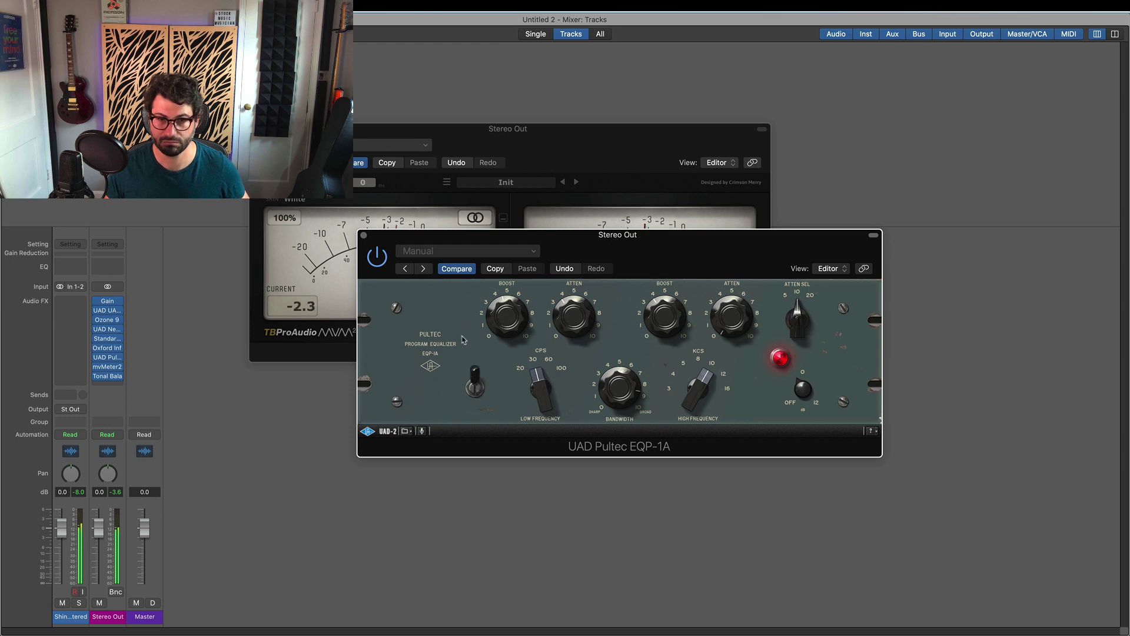
Open Tonal Balance Control 2 on Stereo Out and examine the song's balance against the Hip Hop target in Broad view.
mouse_move(109, 368)
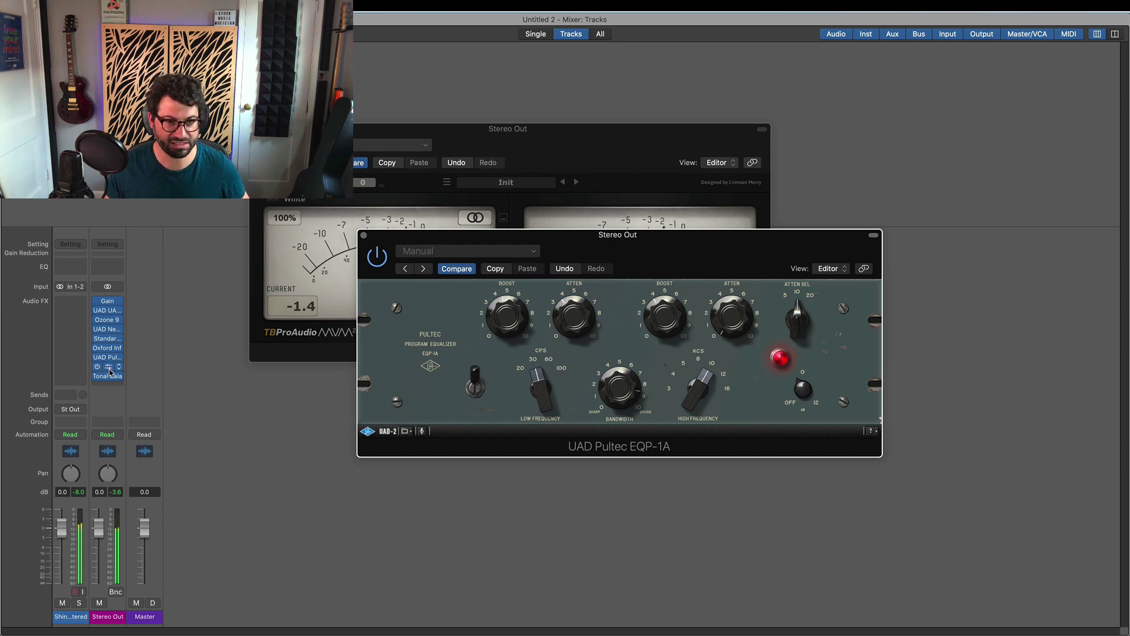
click(110, 383)
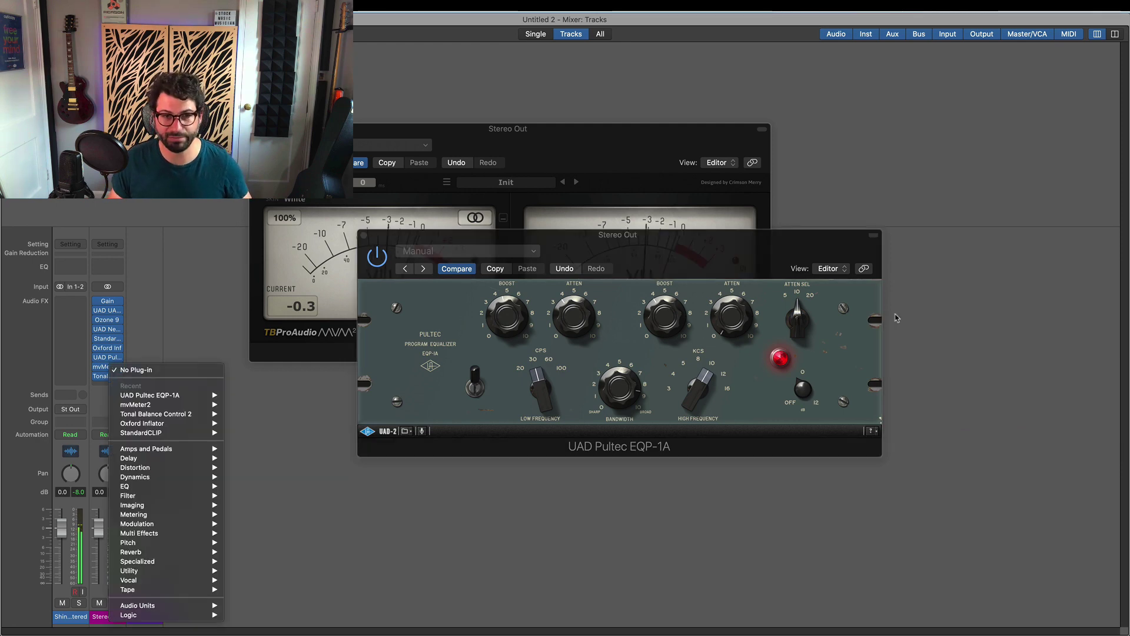
key(Escape)
click(108, 378)
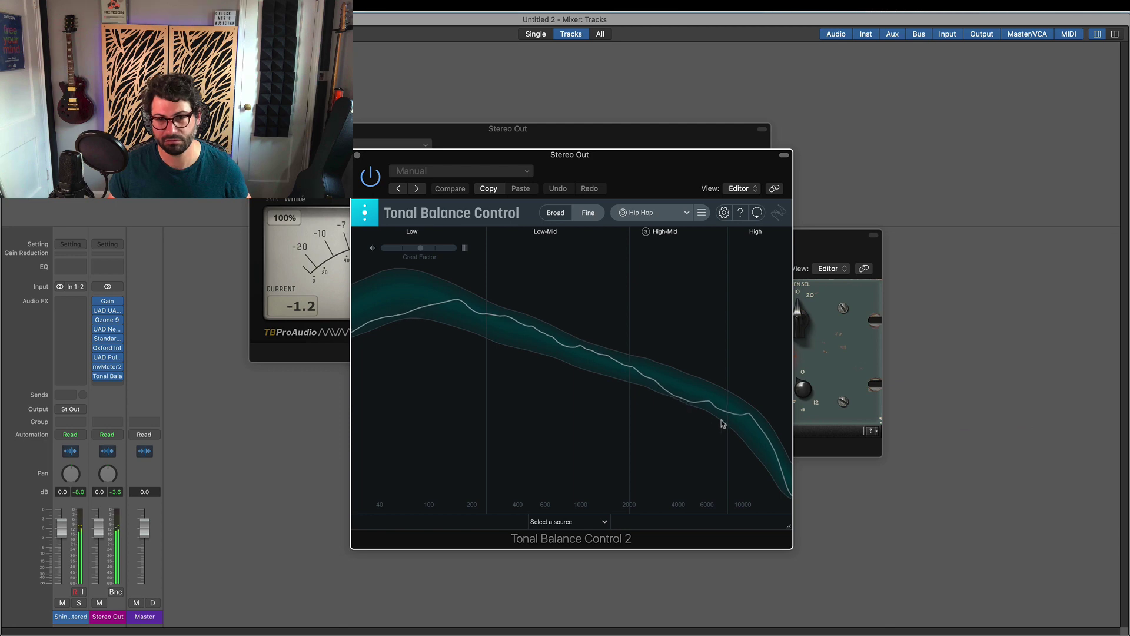
click(555, 213)
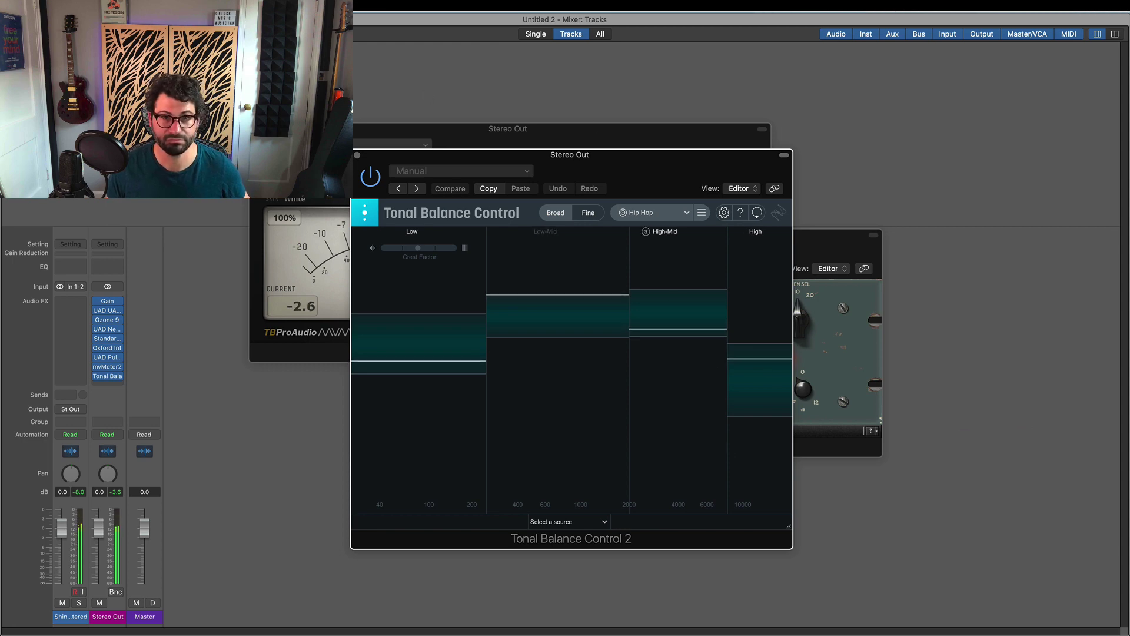
key(super+w)
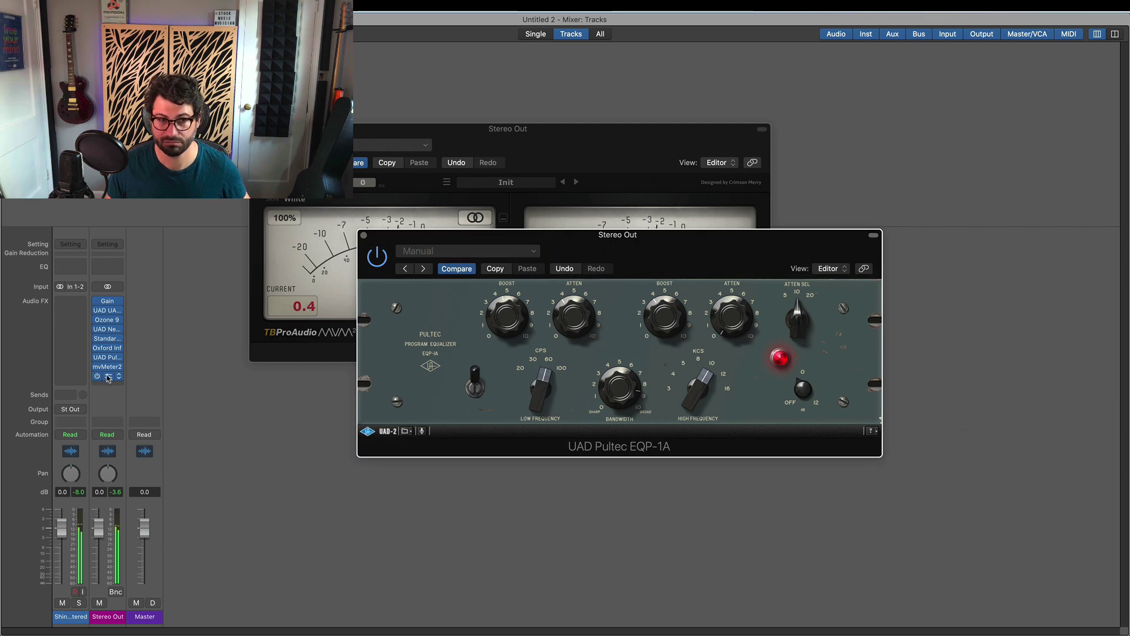
Set the Pultec's low frequency to 60 CPS and adjust its low attenuation, checking the balance in Tonal Balance Control 2.
click(108, 377)
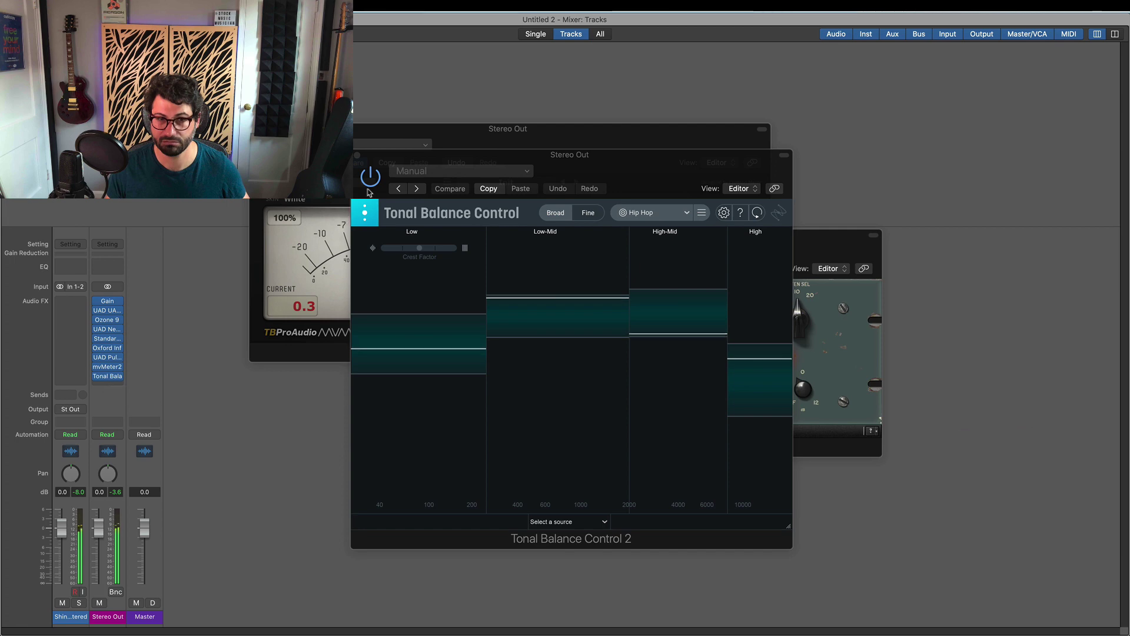
key(super+w)
click(580, 290)
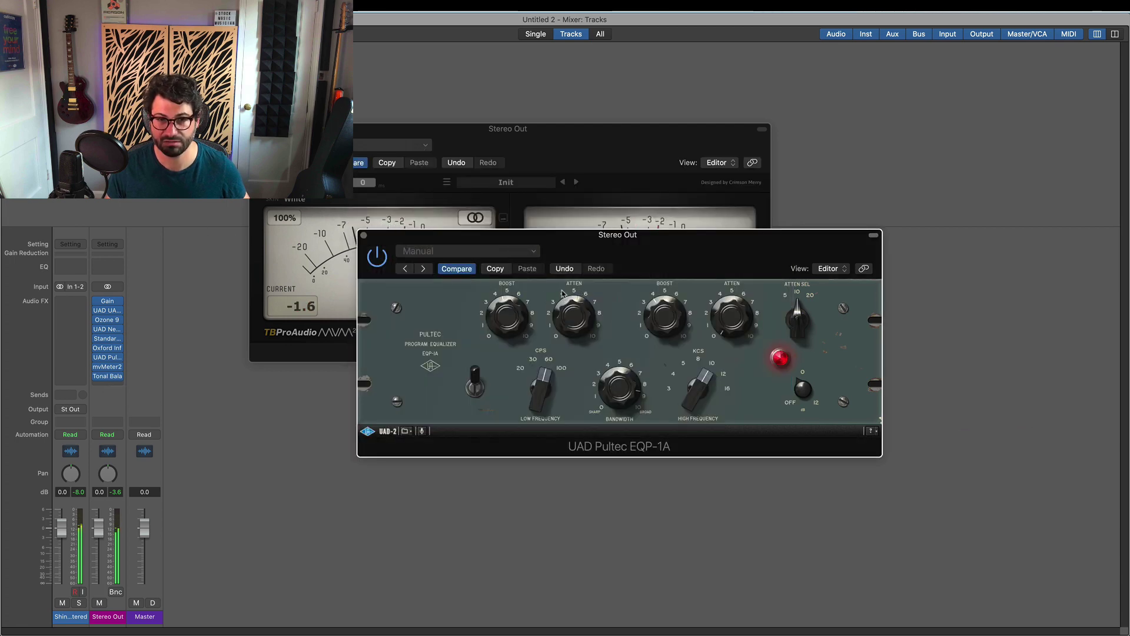
click(109, 376)
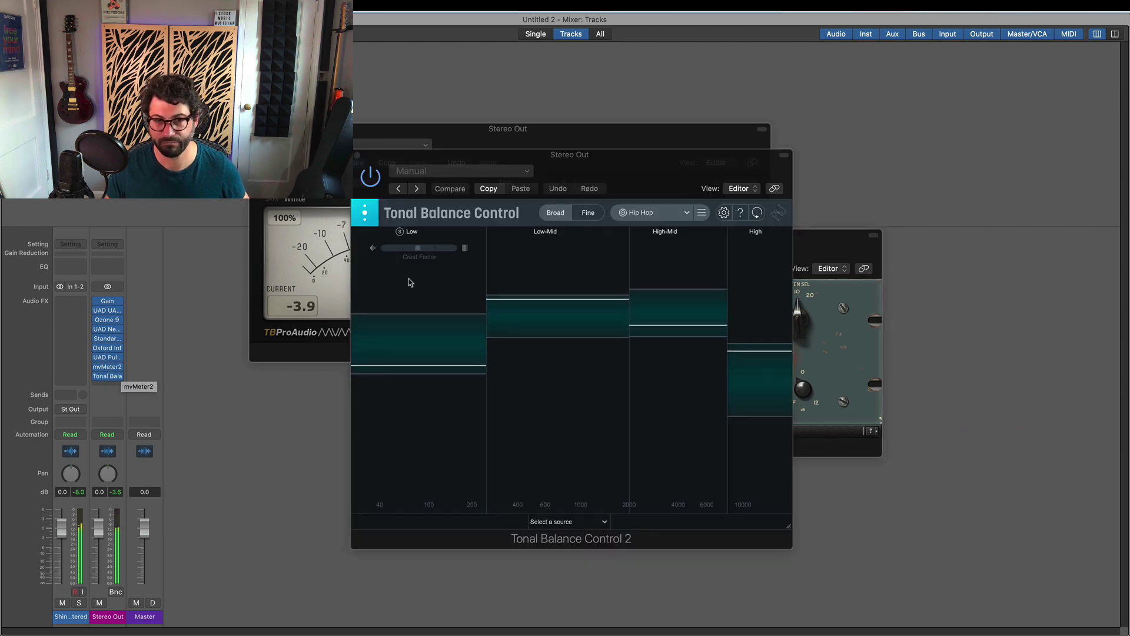
click(359, 156)
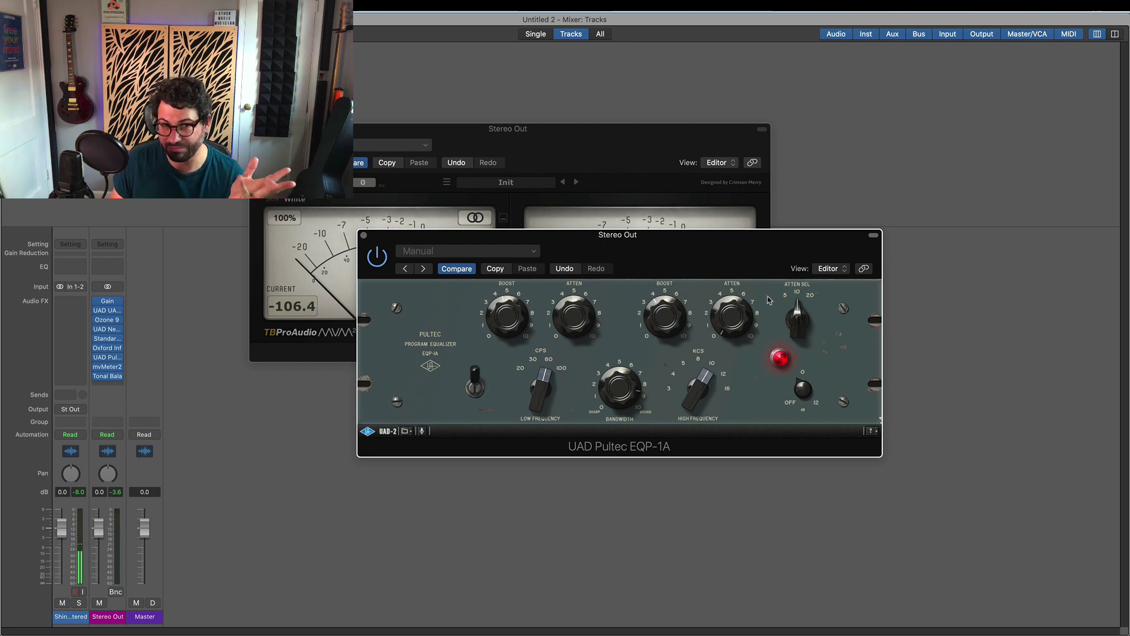
Set the Pultec's high attenuation selector to 5, recheck the tonal balance, and close the Pultec window.
click(787, 304)
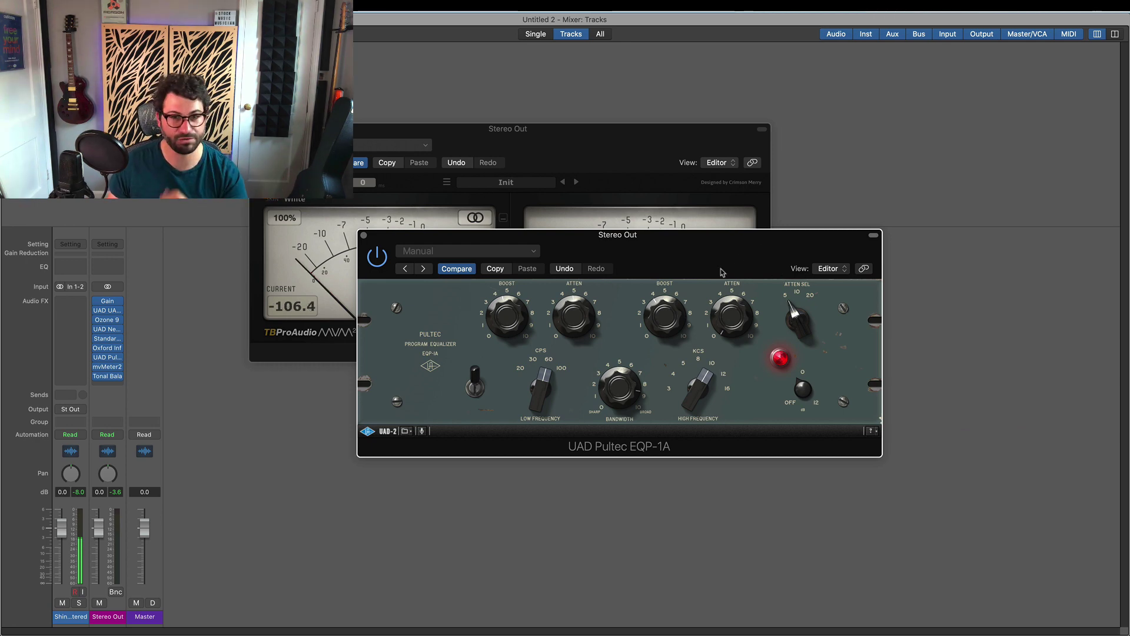
click(375, 257)
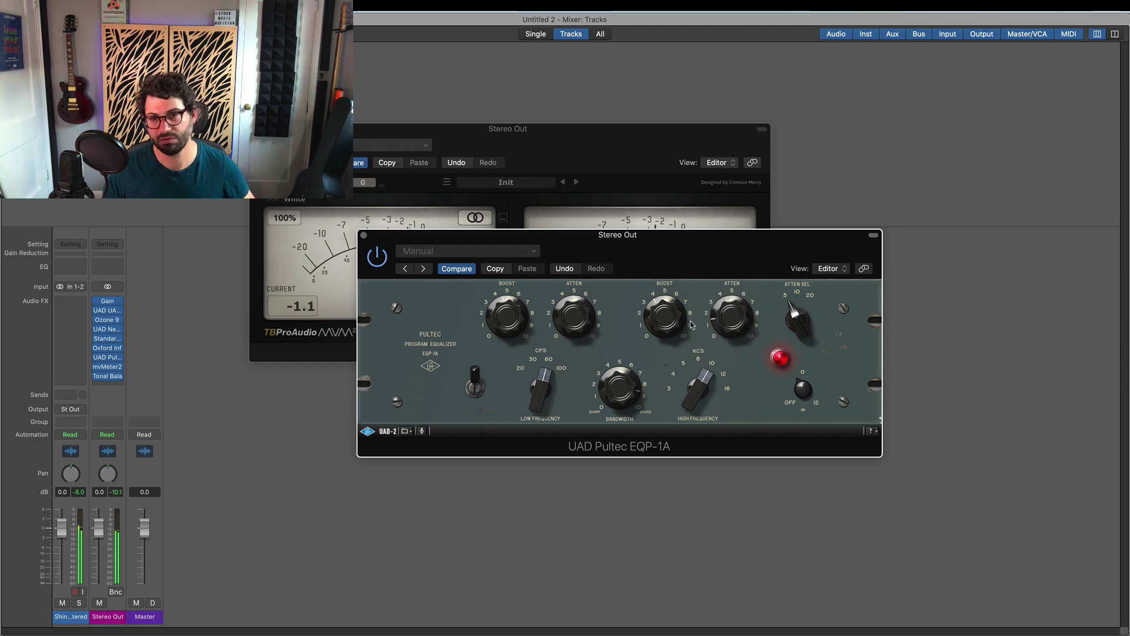
click(109, 377)
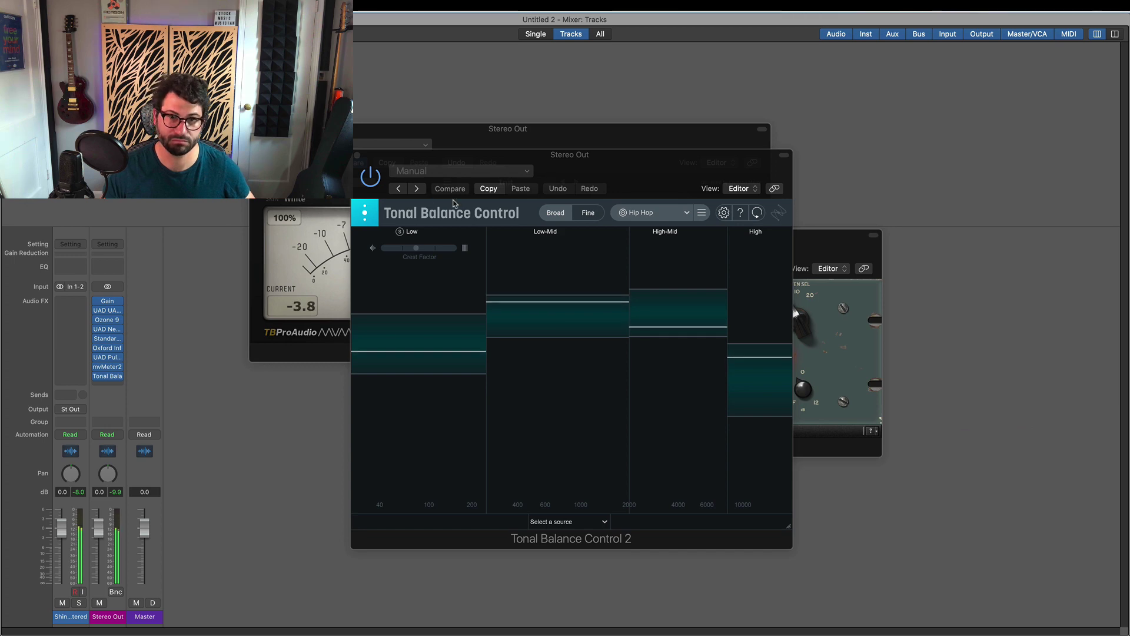
key(super+w)
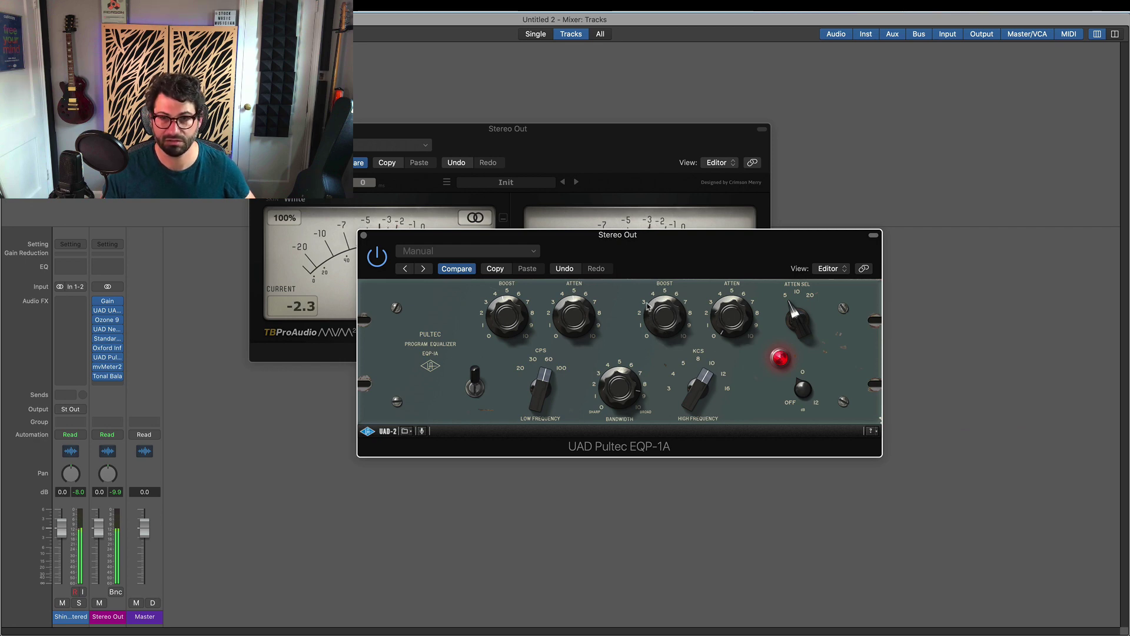
click(364, 235)
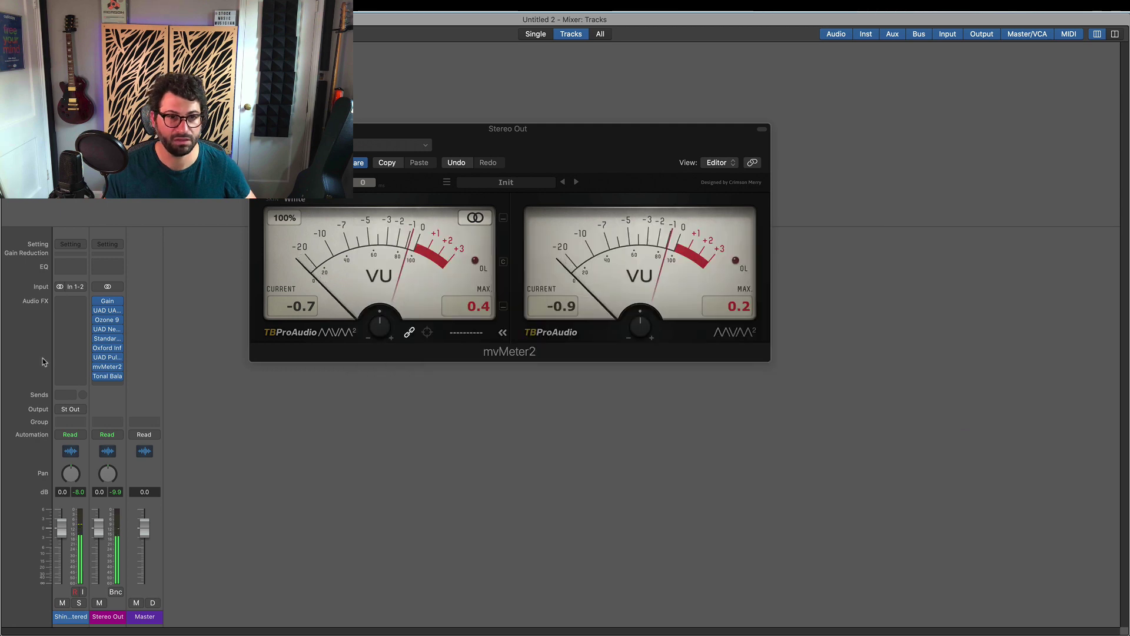
Insert the stereo UAD Ampex ATR-102 tape plug-in between the Pultec and mvMeter2 on Stereo Out.
click(115, 363)
mouse_move(201, 414)
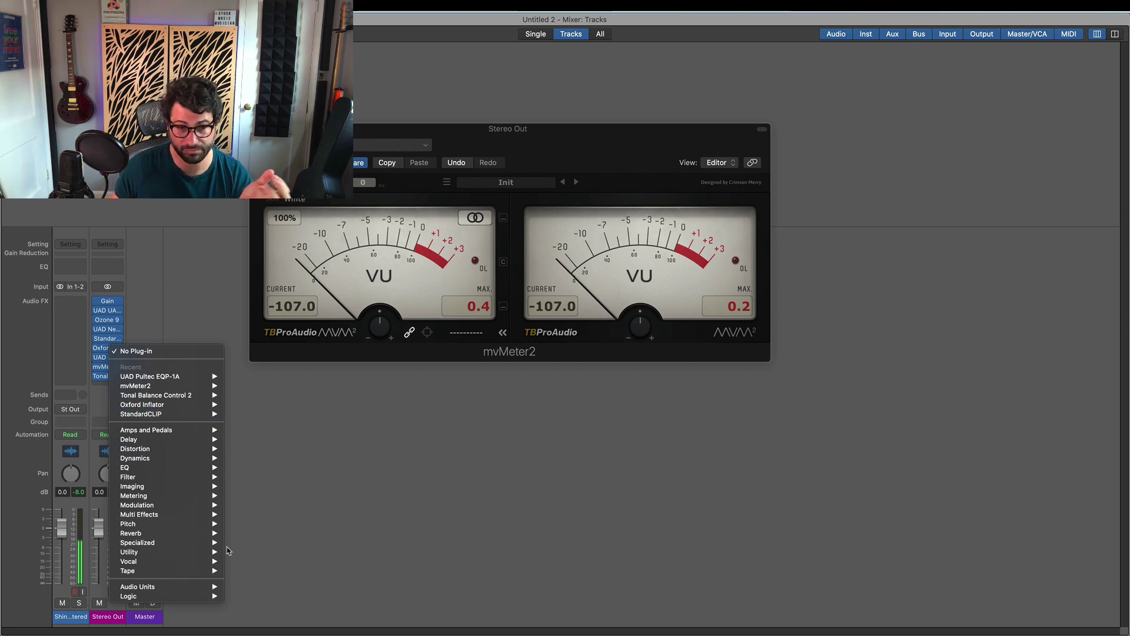
mouse_move(206, 570)
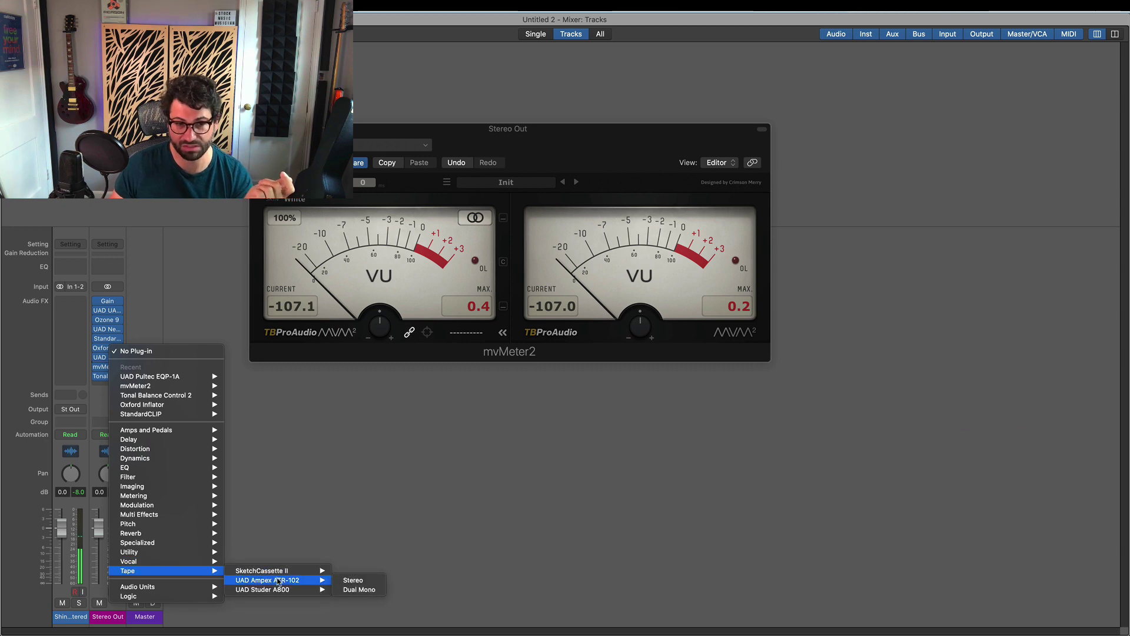
click(376, 583)
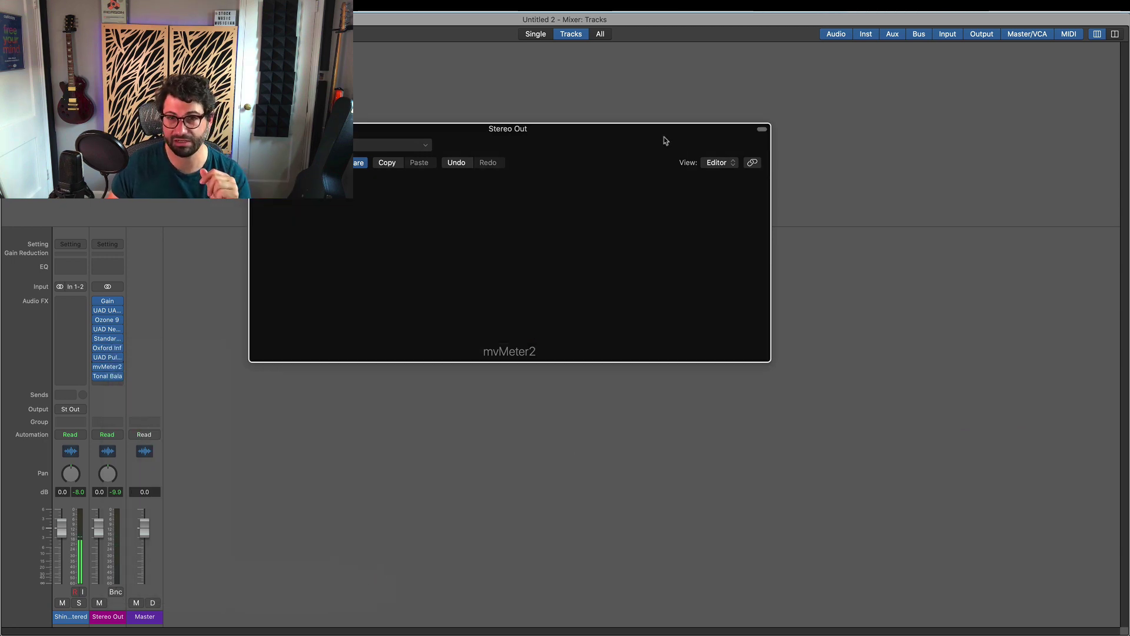
drag(527, 128, 505, 127)
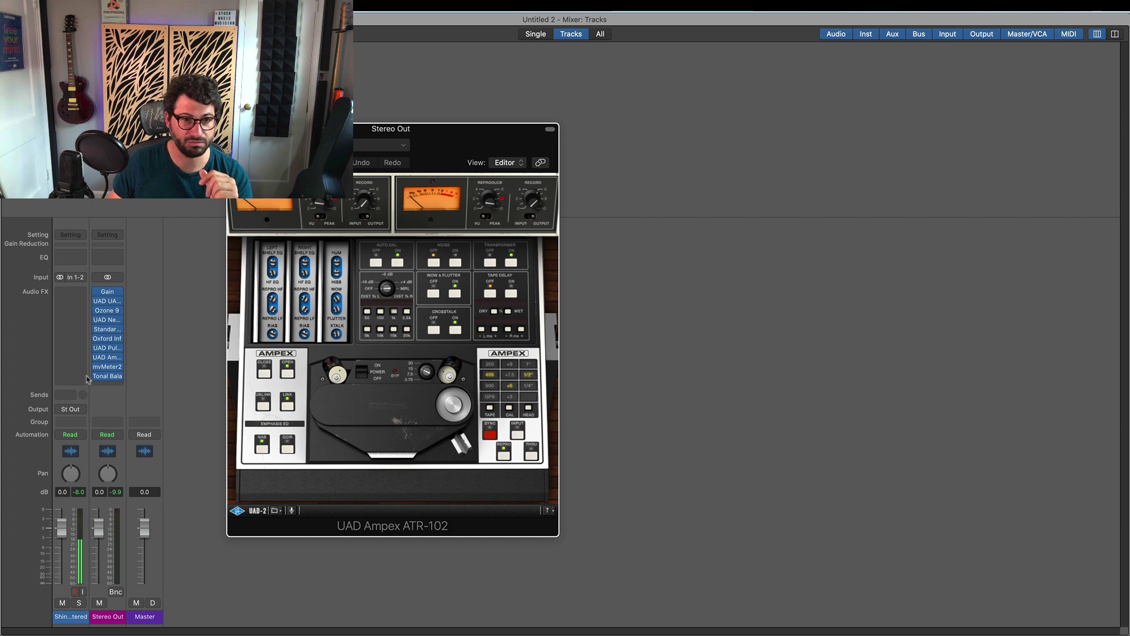
Open mvMeter2 beside the Ampex ATR-102 window and start playback to watch the VU levels.
mouse_move(108, 370)
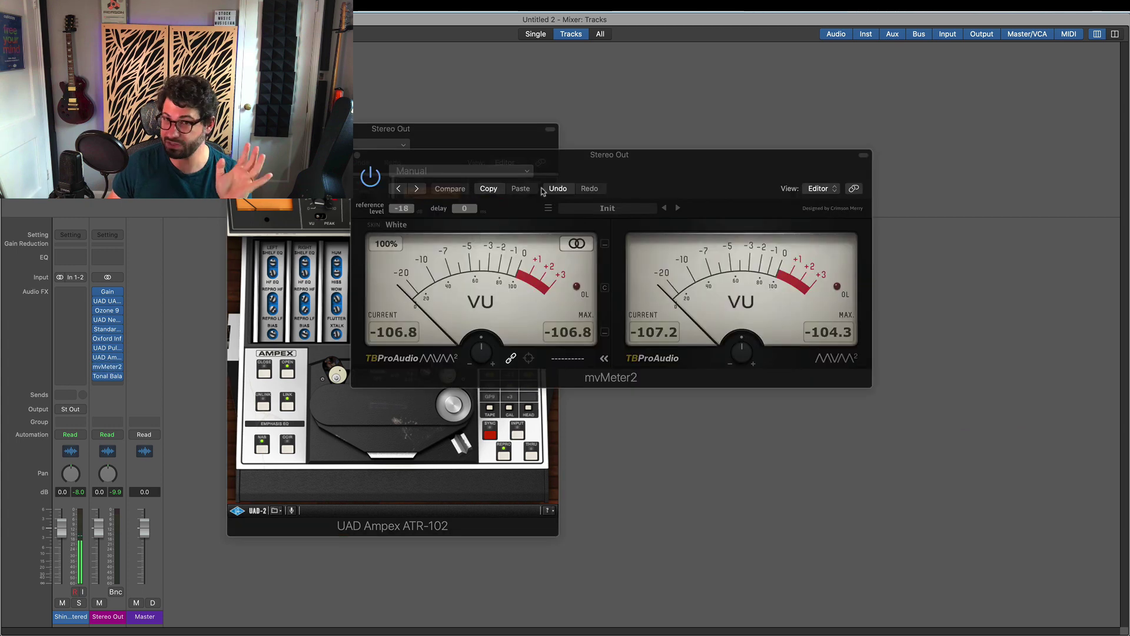
drag(654, 145, 885, 60)
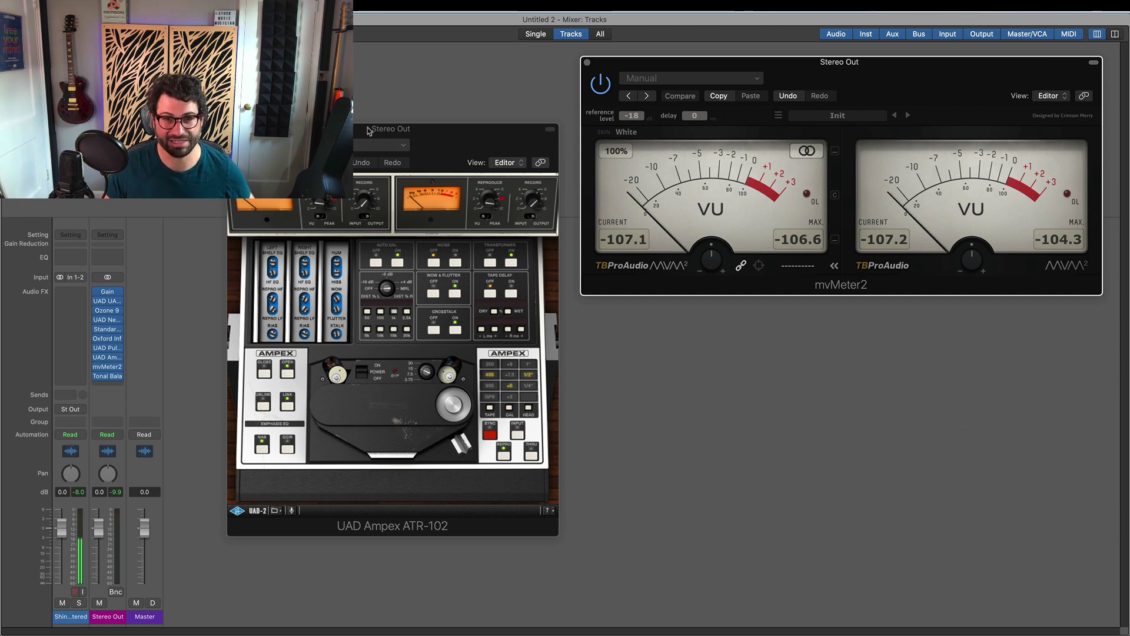
key(space)
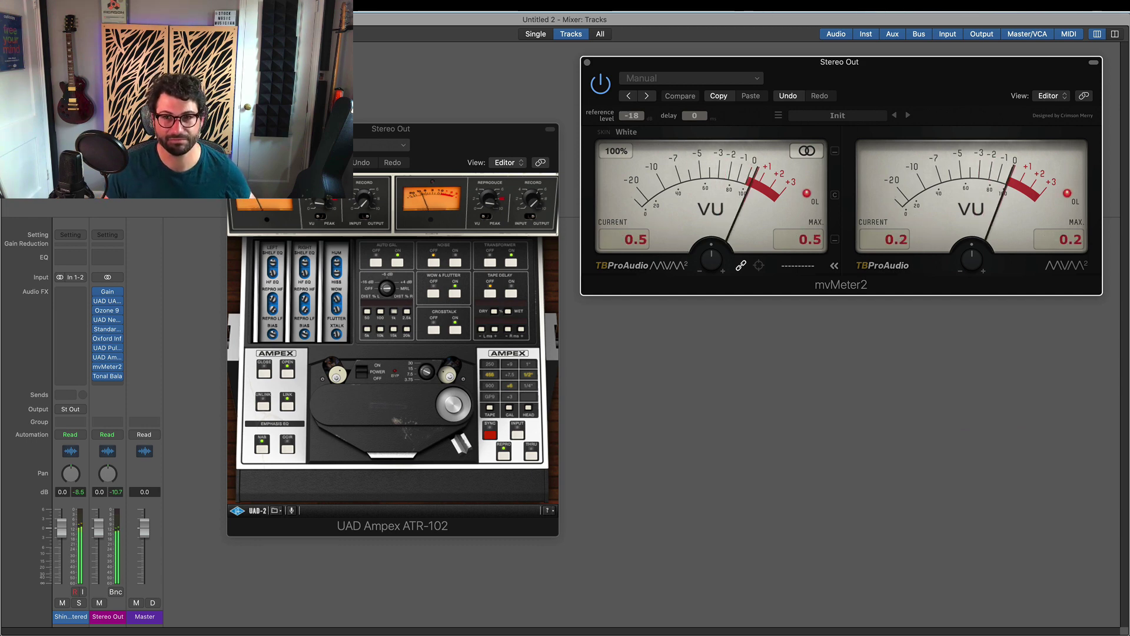
Adjust the Ampex ATR-102's record and reproduce levels during playback, resetting mvMeter2's maximum readings to recheck the VU level.
click(370, 195)
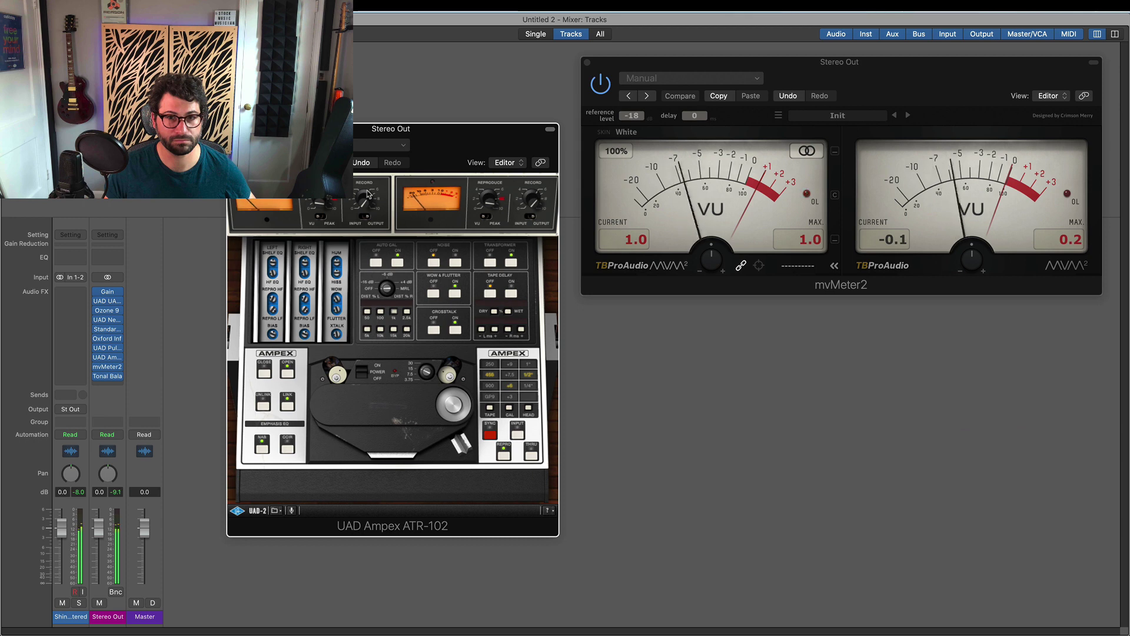
click(808, 238)
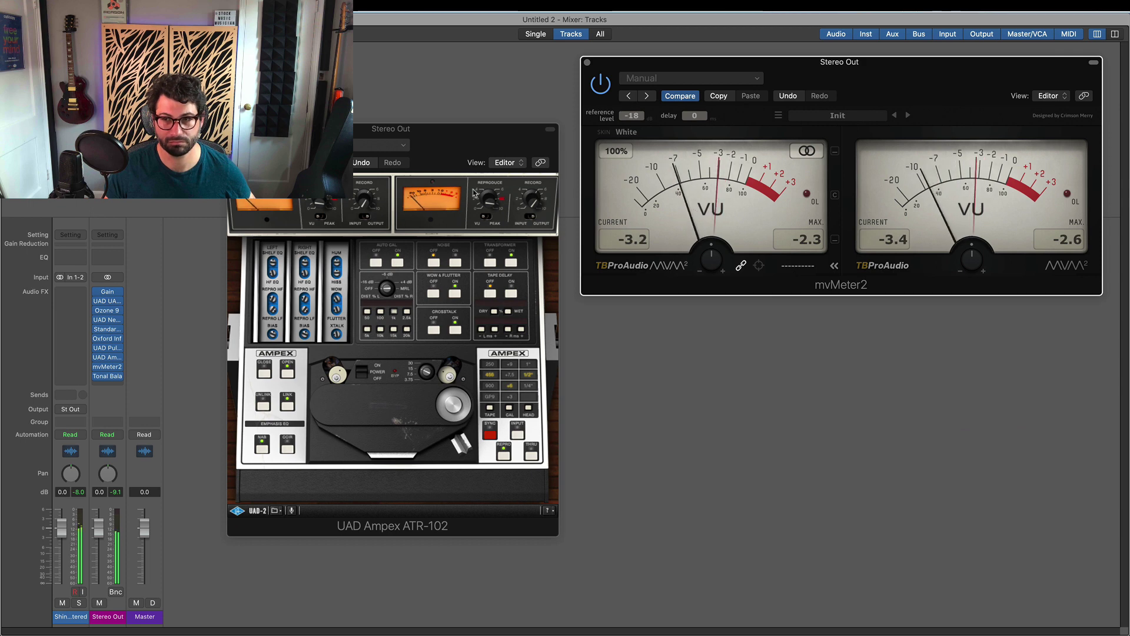
click(370, 194)
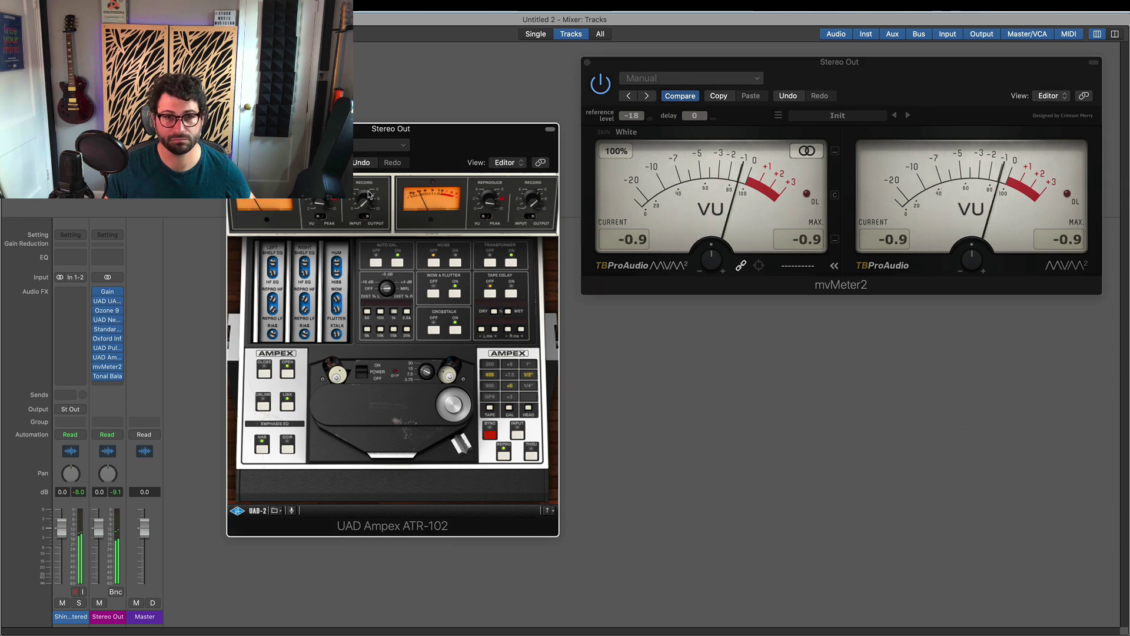
drag(317, 202, 328, 202)
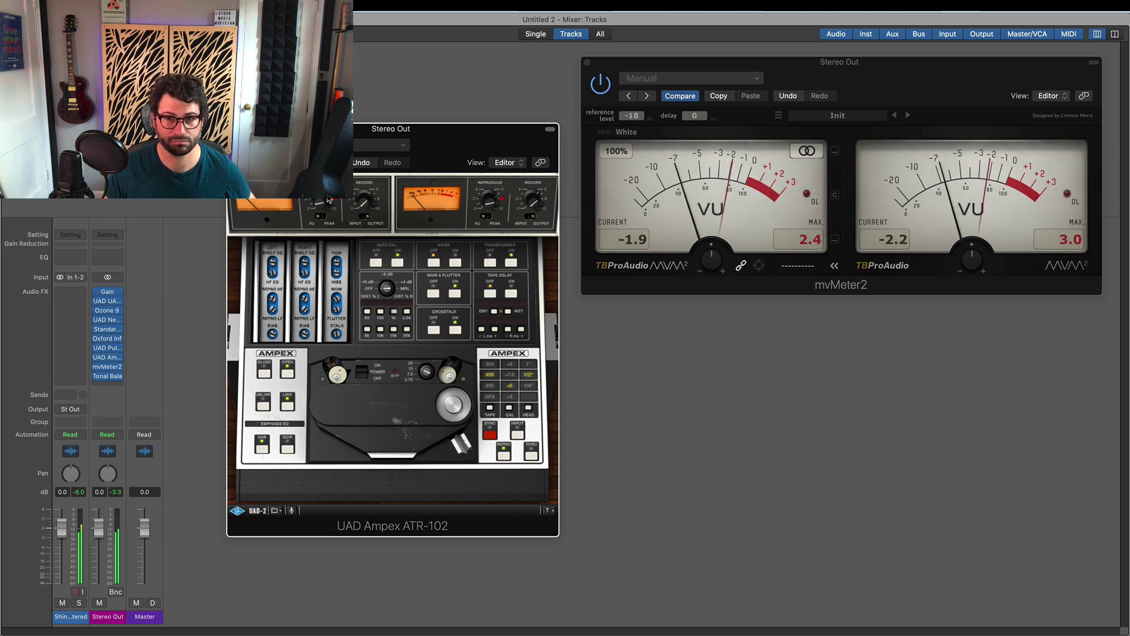
click(825, 240)
click(801, 240)
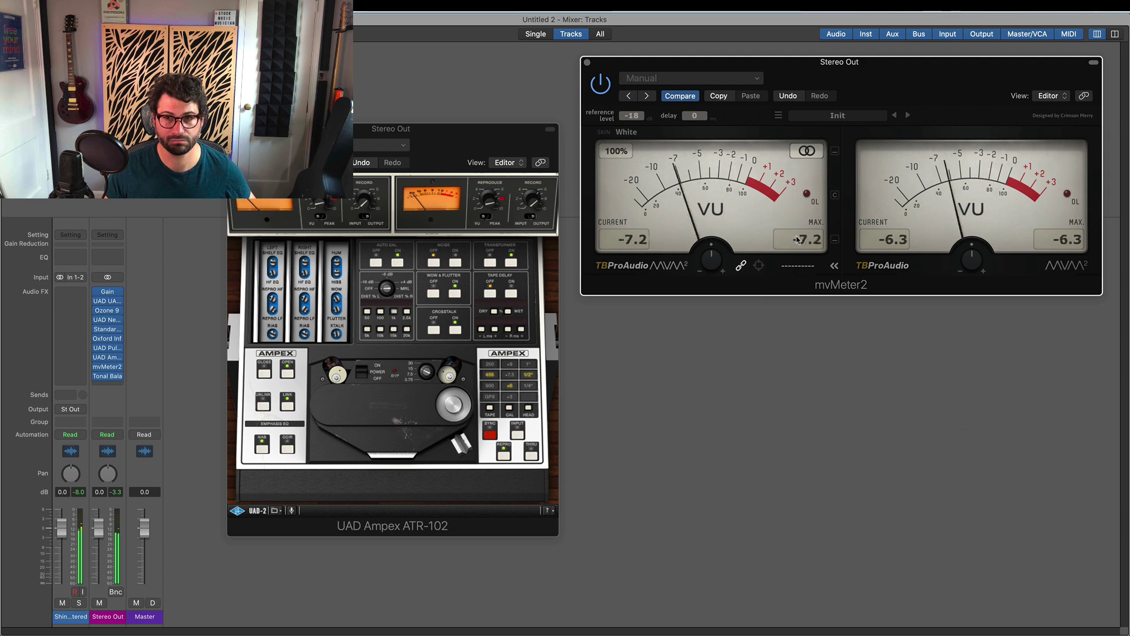
click(372, 195)
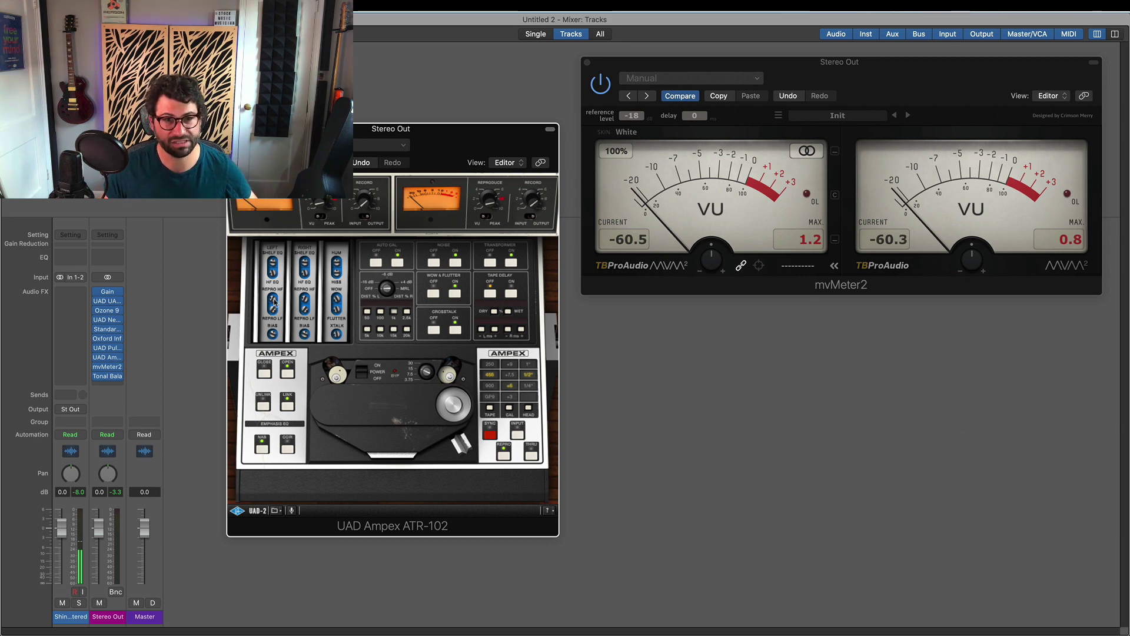
Play the song and compare the sound with the Ampex ATR-102 powered off and on, leaving it powered on.
key(space)
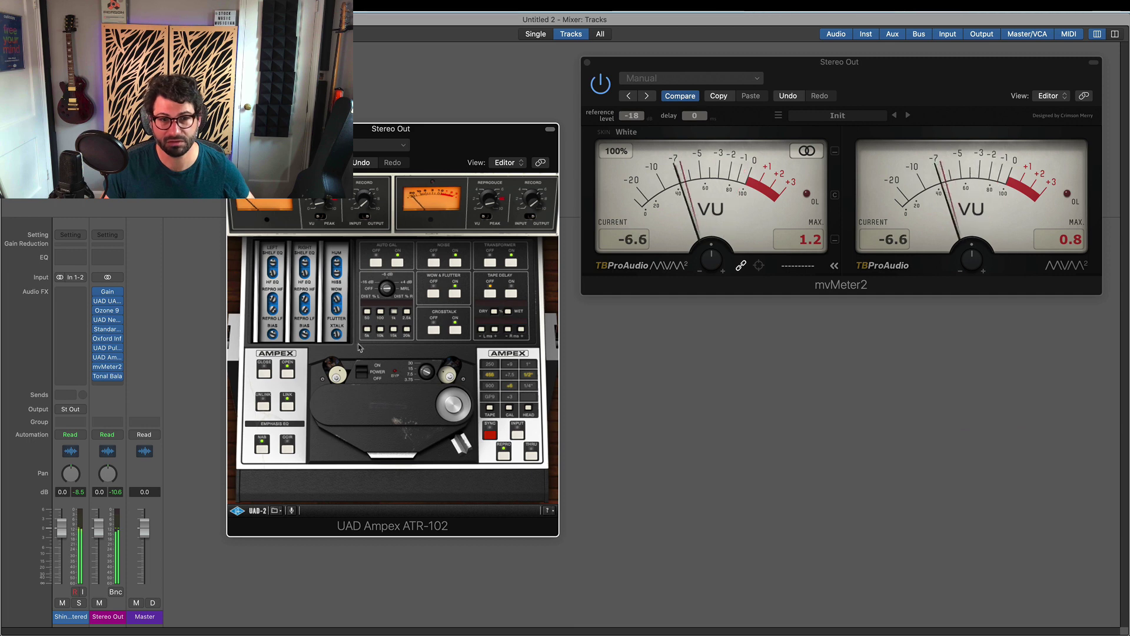
click(362, 368)
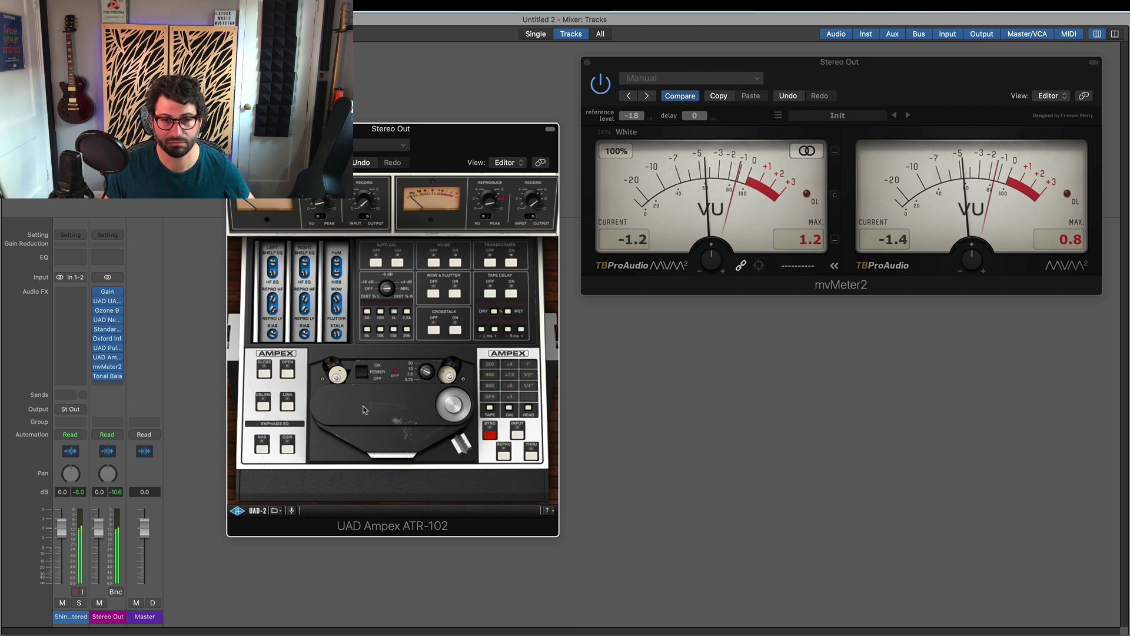
click(362, 370)
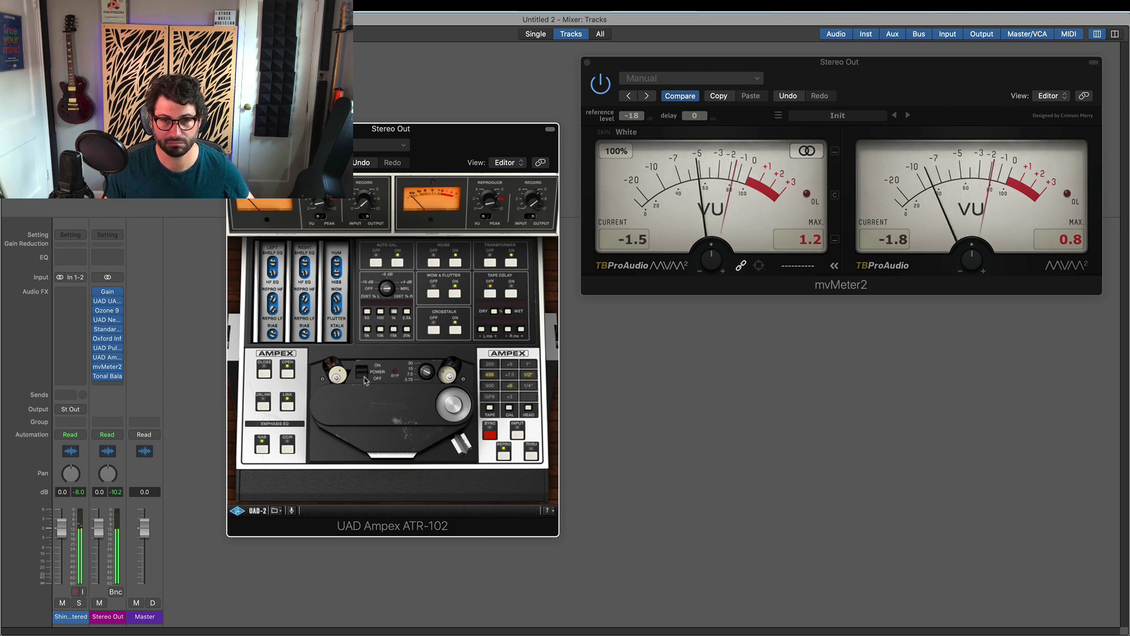
click(363, 376)
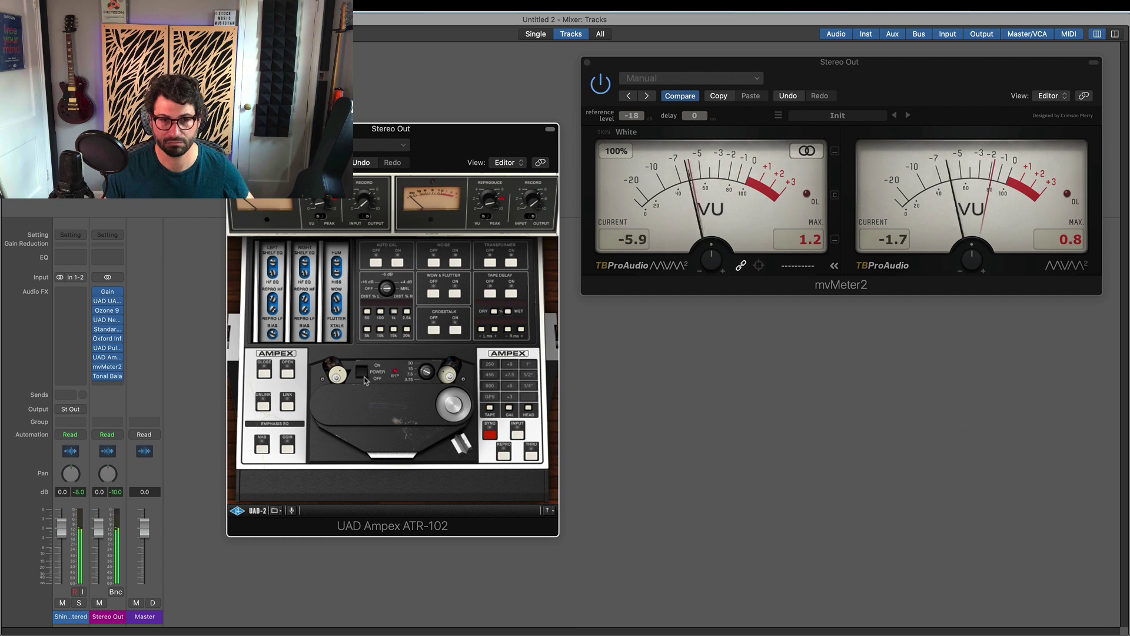
click(364, 377)
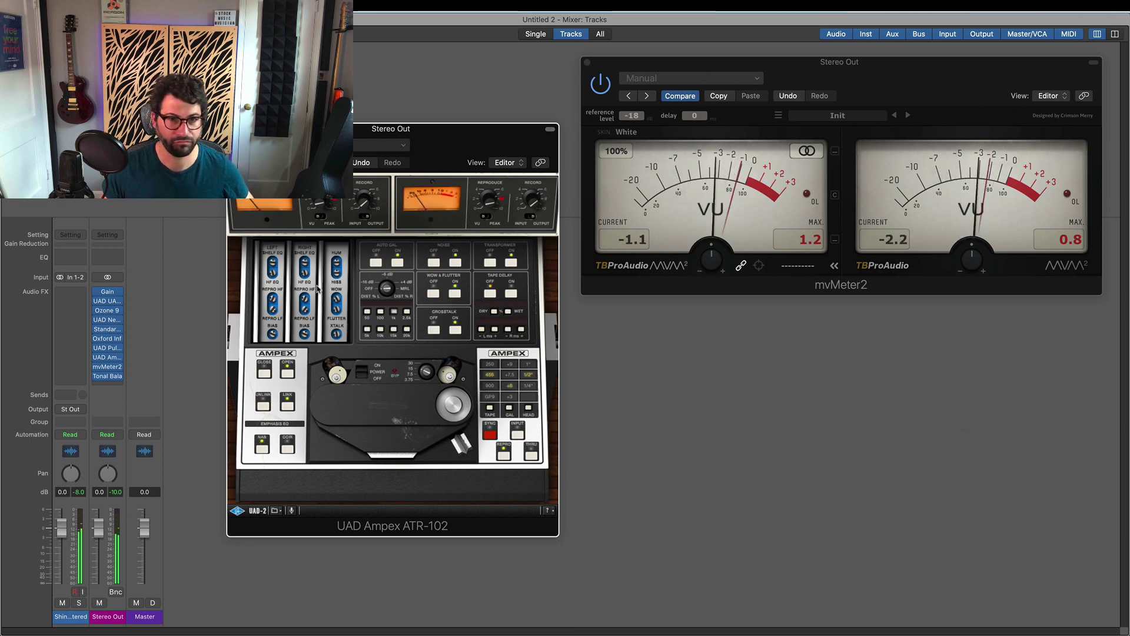
Check the balance in Tonal Balance Control 2, and close its window and the Ampex ATR-102 window.
click(108, 378)
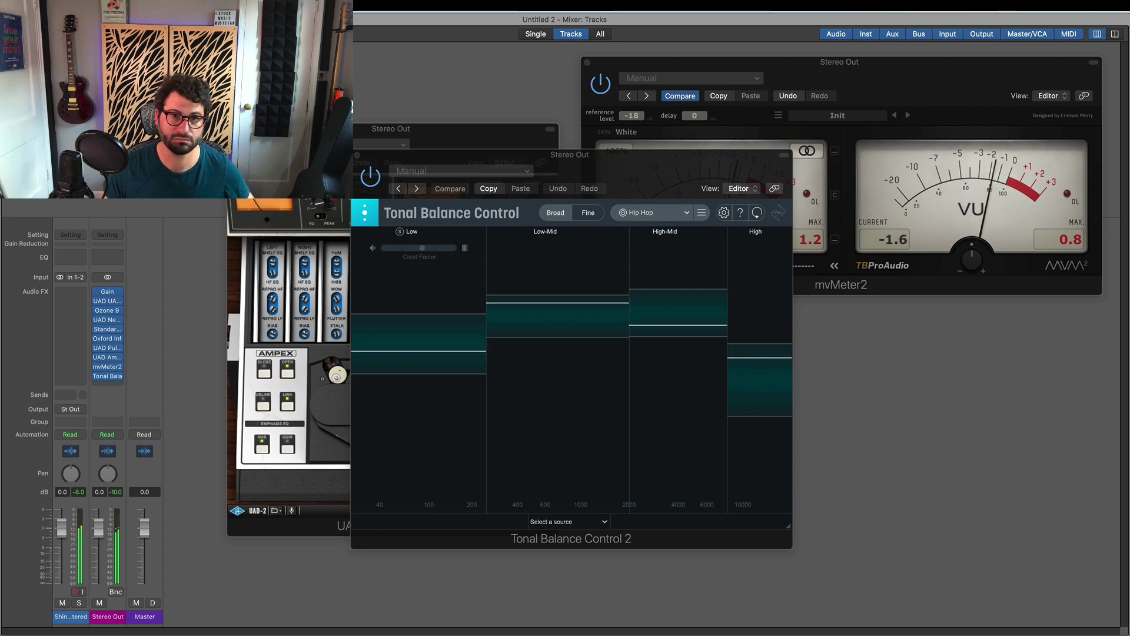
click(357, 156)
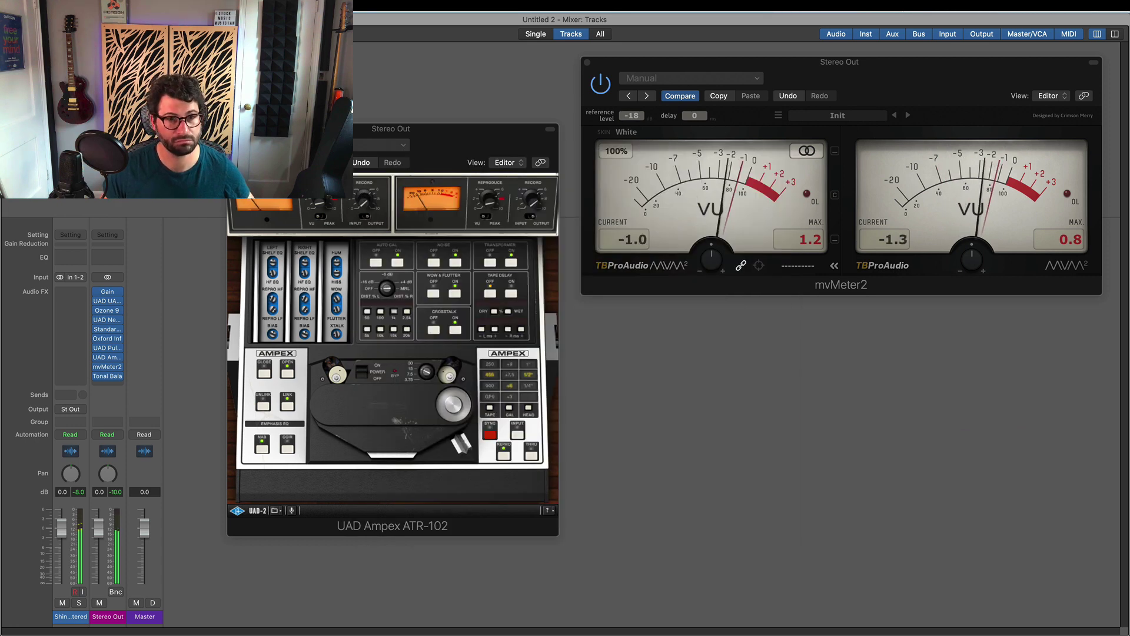
key(super+w)
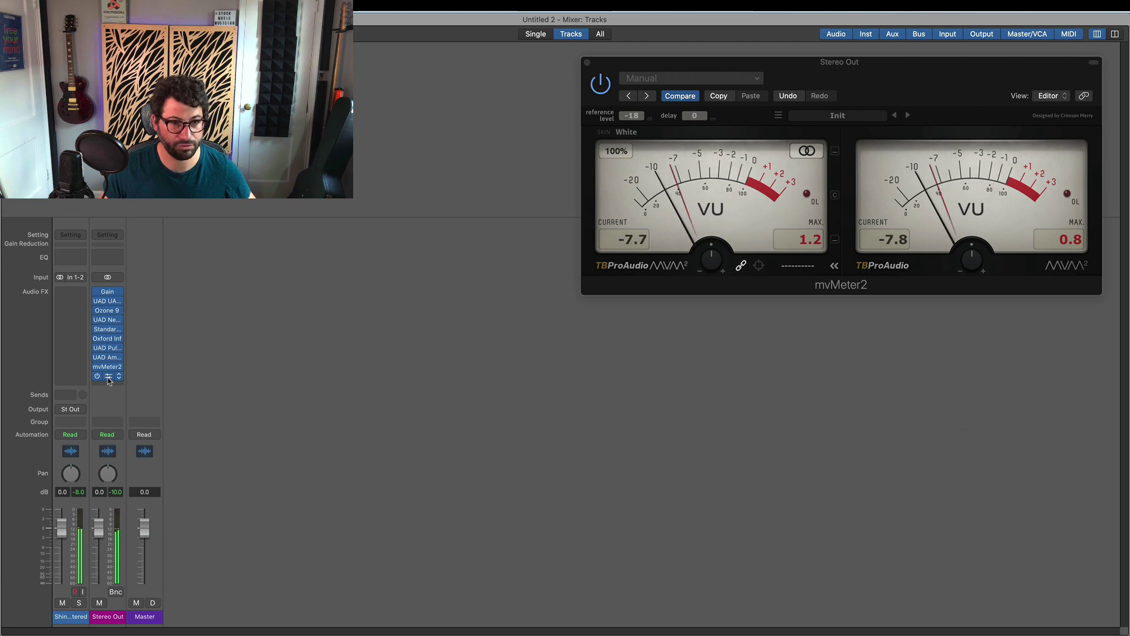
Insert a second iZotope Ozone 9 between mvMeter2 and Tonal Balance Control 2 on Stereo Out.
click(111, 375)
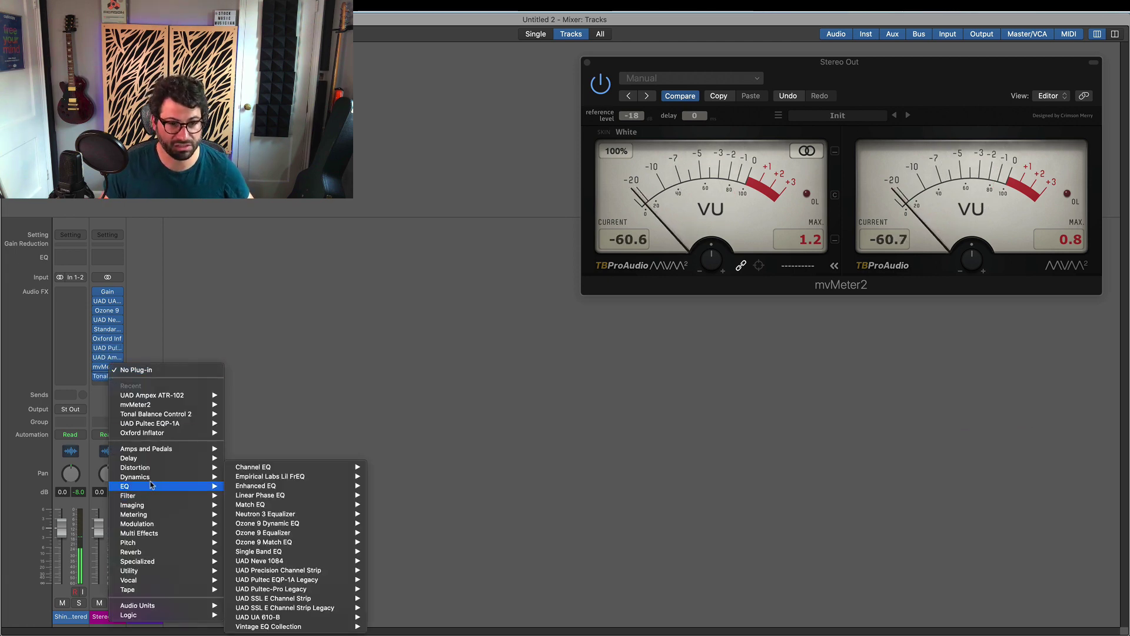
mouse_move(202, 607)
mouse_move(241, 553)
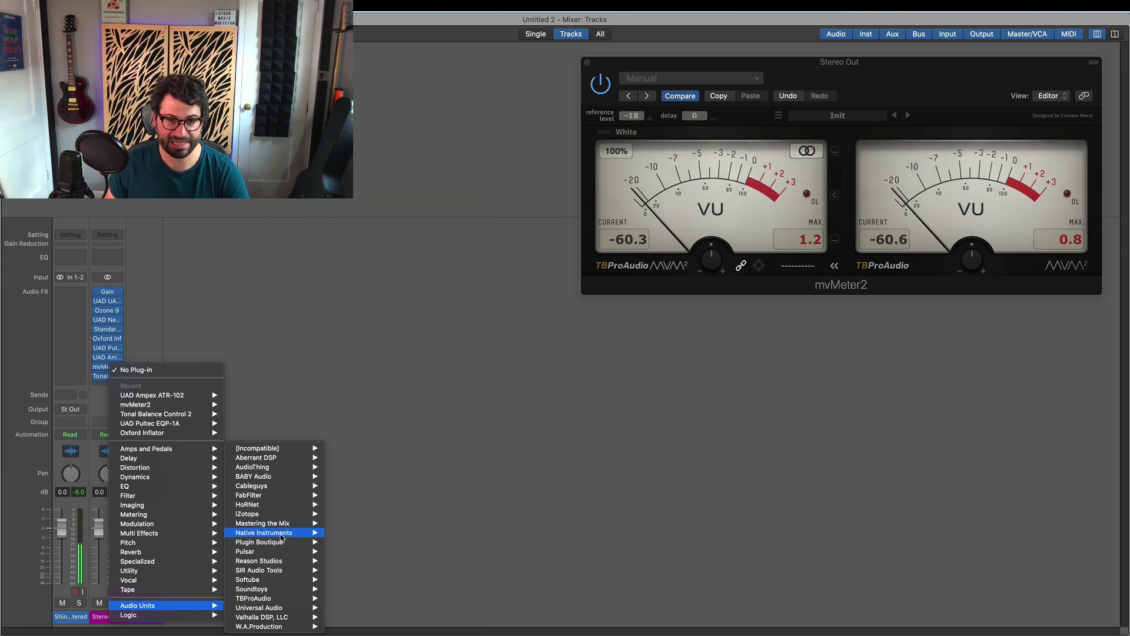
mouse_move(281, 514)
mouse_move(361, 508)
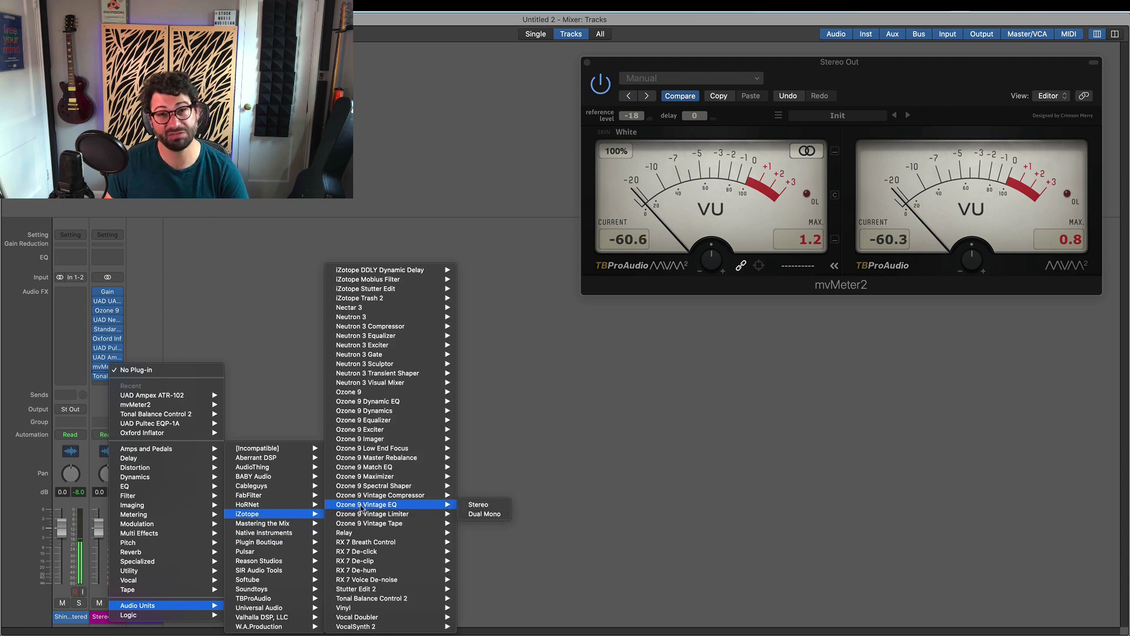
mouse_move(384, 393)
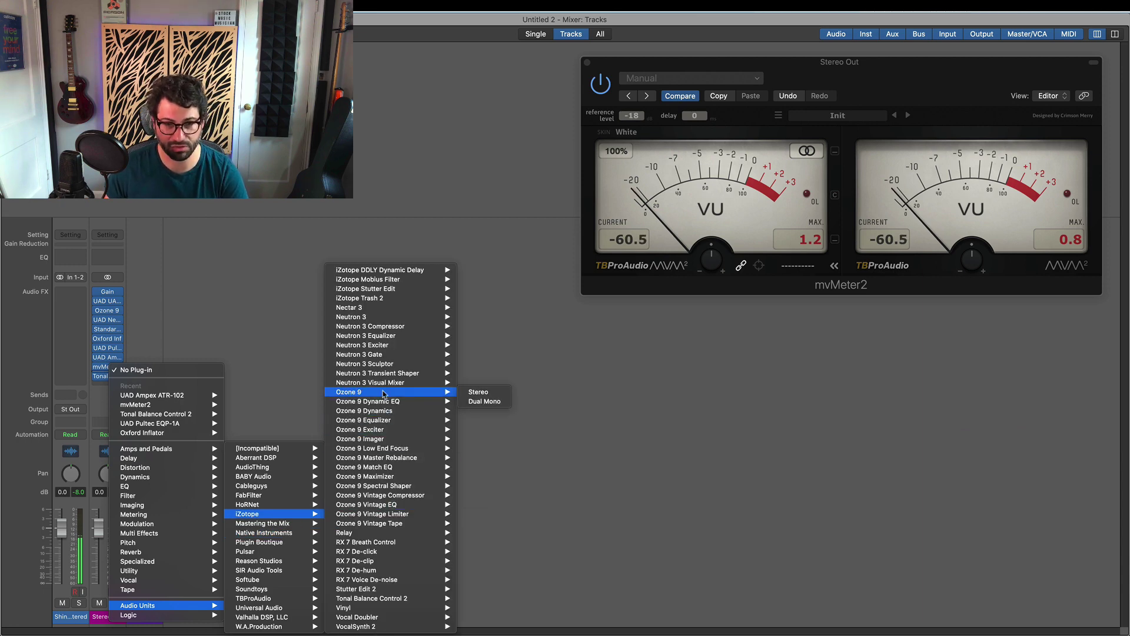
click(530, 580)
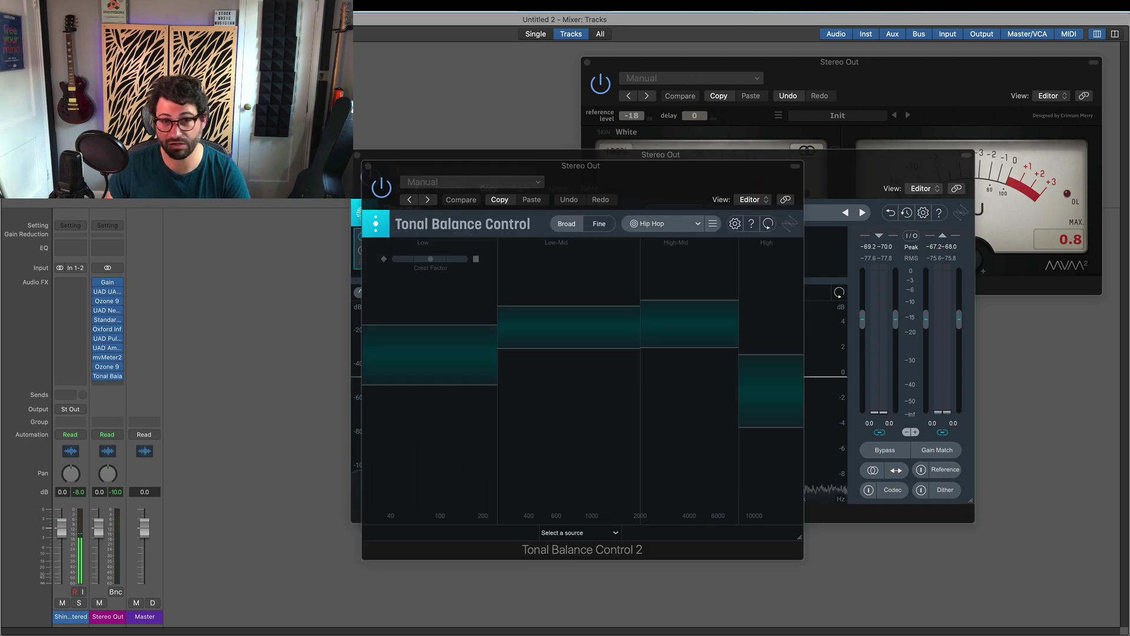
Arrange the Tonal Balance Control 2 and new Ozone 9 windows side by side.
drag(529, 166, 111, 146)
click(761, 140)
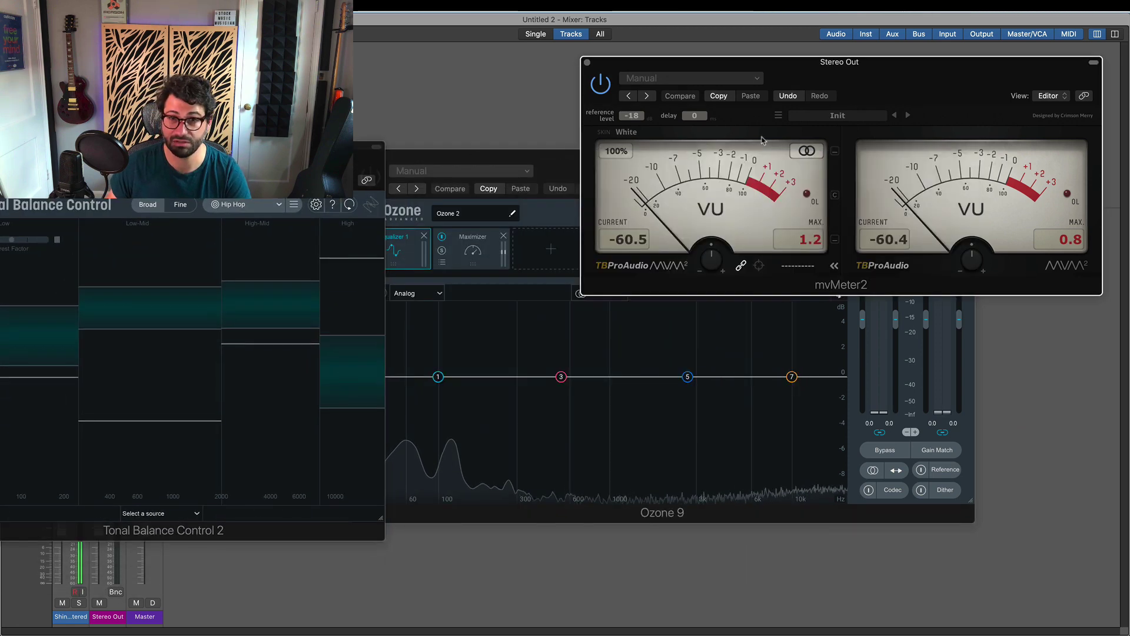
drag(482, 155, 593, 148)
drag(365, 147, 443, 144)
Set the new Ozone 9 instance's Maximizer to IRC IV mode with a ceiling of -1.0 dB.
click(575, 229)
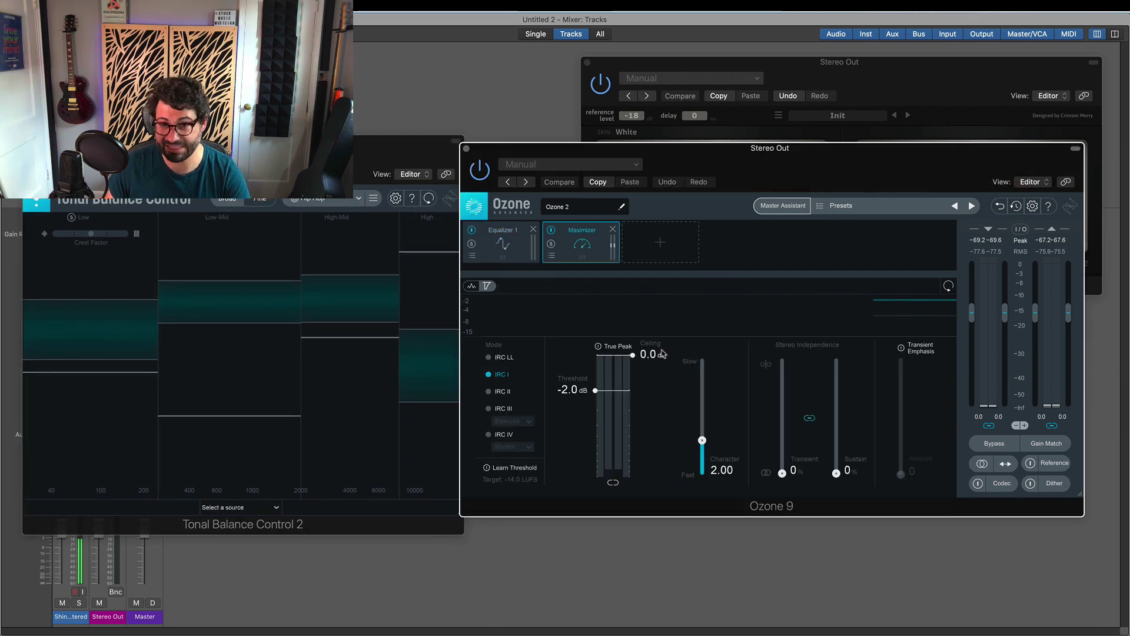
click(502, 434)
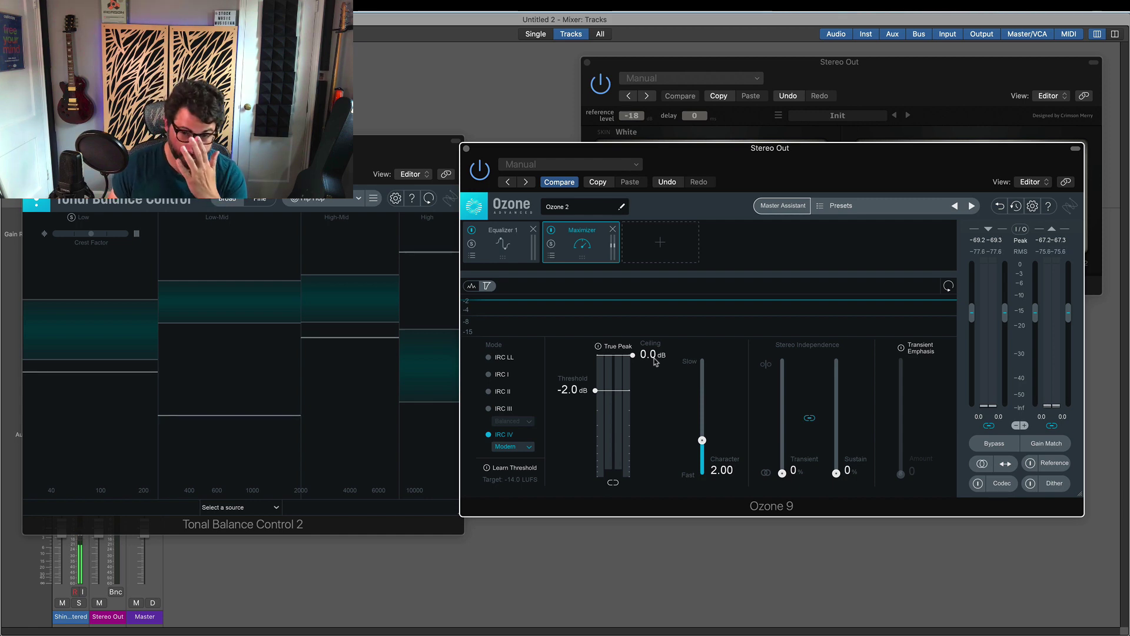
drag(655, 358, 644, 377)
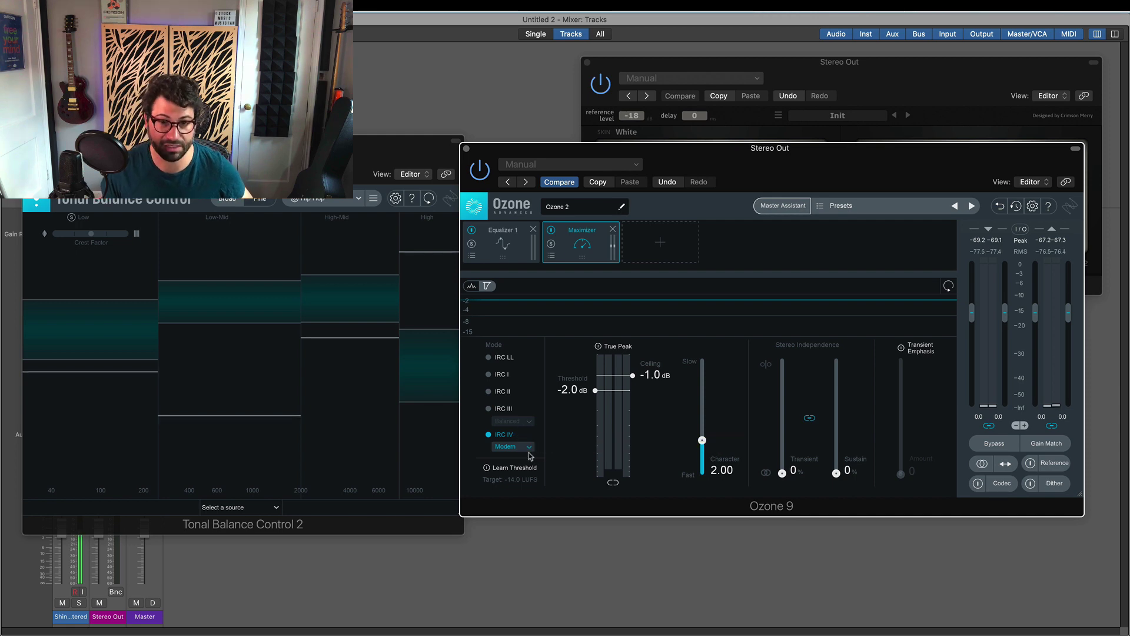
Lower the Maximizer's threshold to -11.5 dB while the song plays, and stop playback.
drag(571, 405, 571, 453)
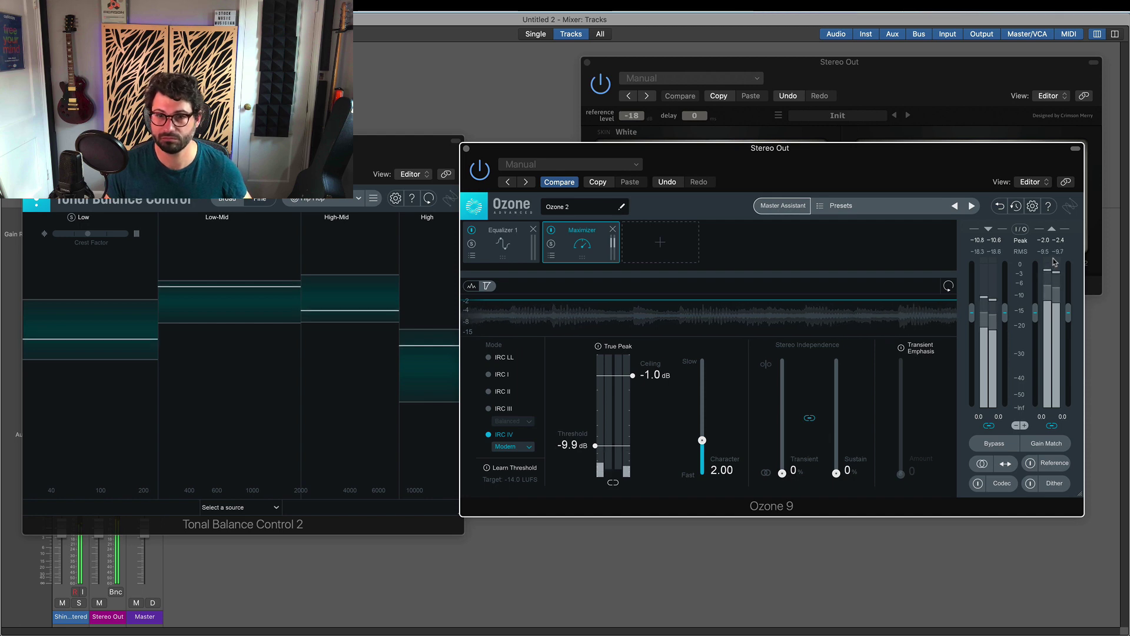
drag(577, 444, 576, 452)
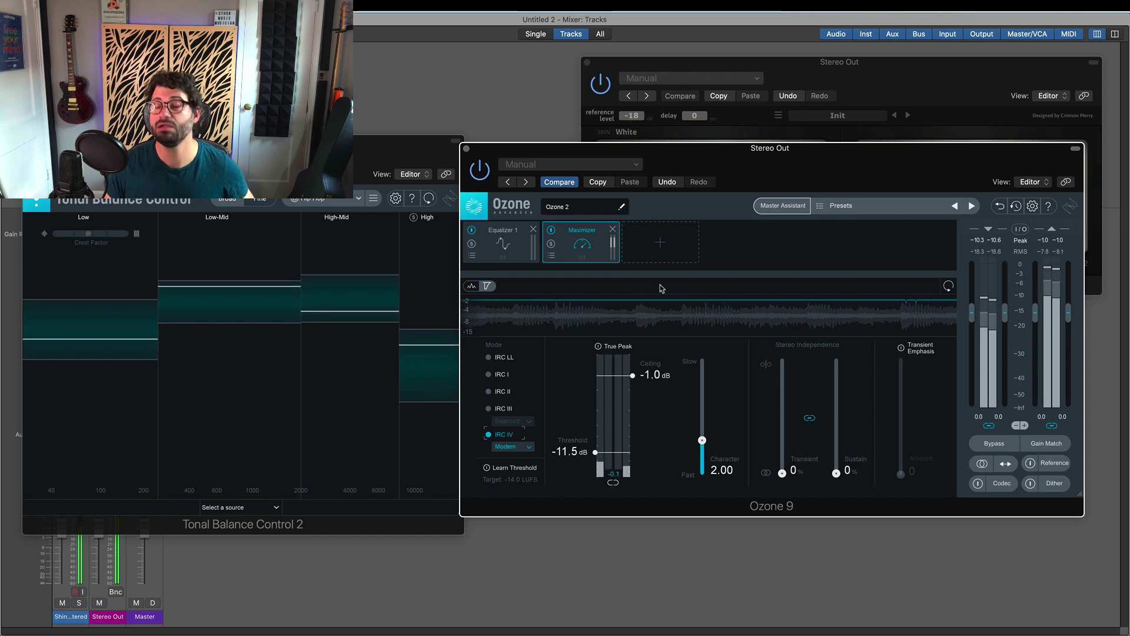
key(space)
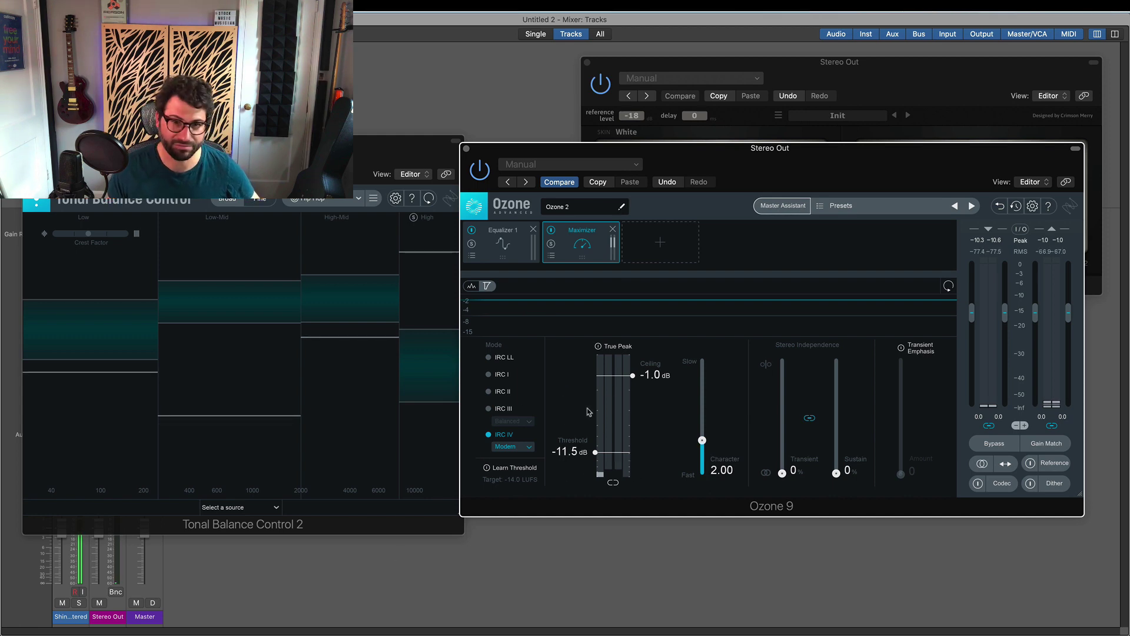
Resume playback, open Ozone's Equalizer 1 module, and switch Tonal Balance Control 2 to its Fine view.
key(space)
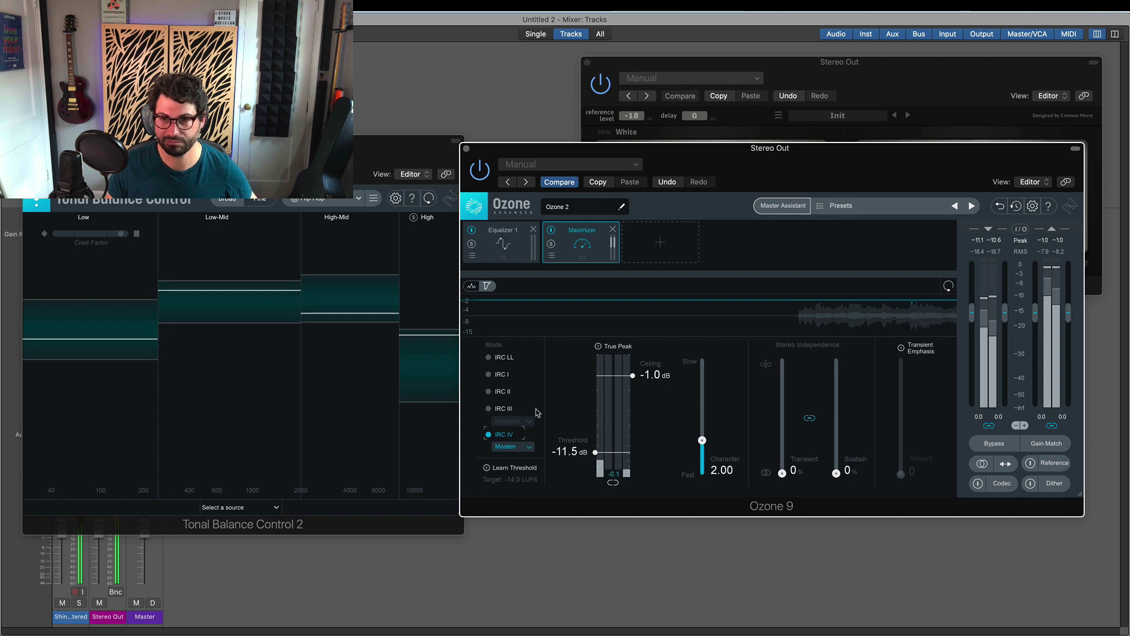
click(503, 242)
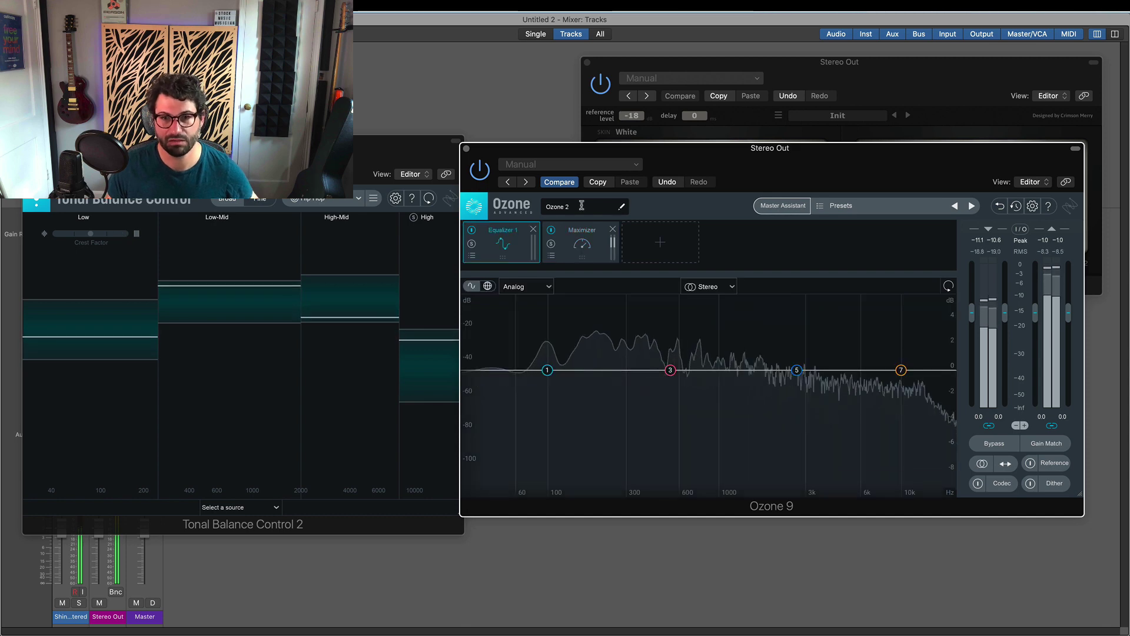
click(370, 449)
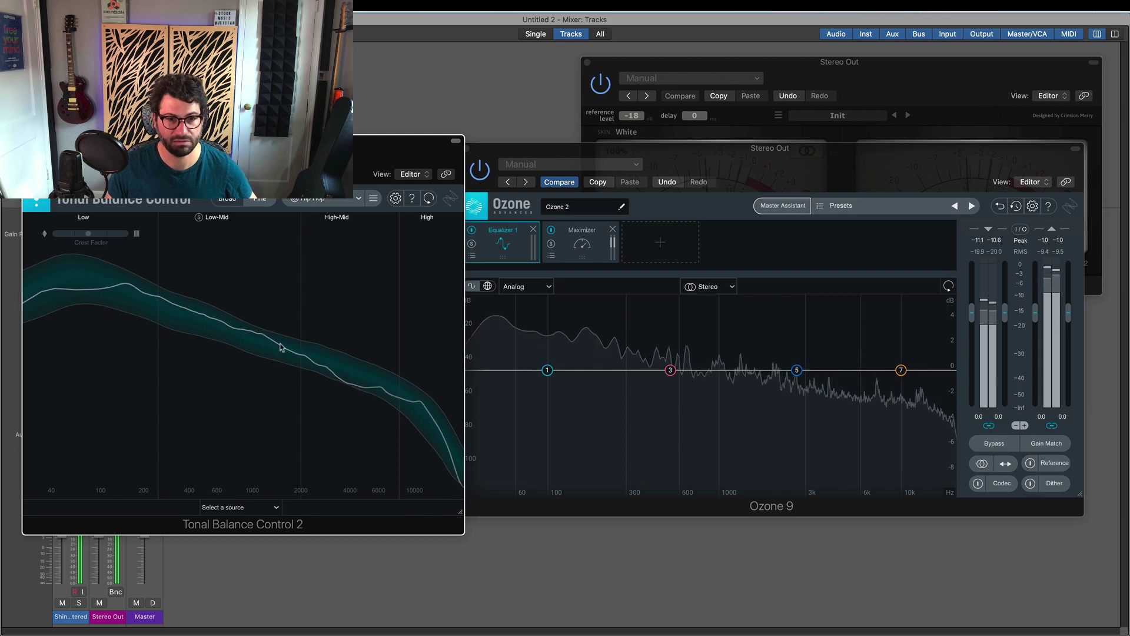
In Equalizer 1, cut band 3 by about 0.7 dB near 627 Hz and boost band 5 by 1.0 dB near 4805 Hz.
drag(674, 374, 678, 377)
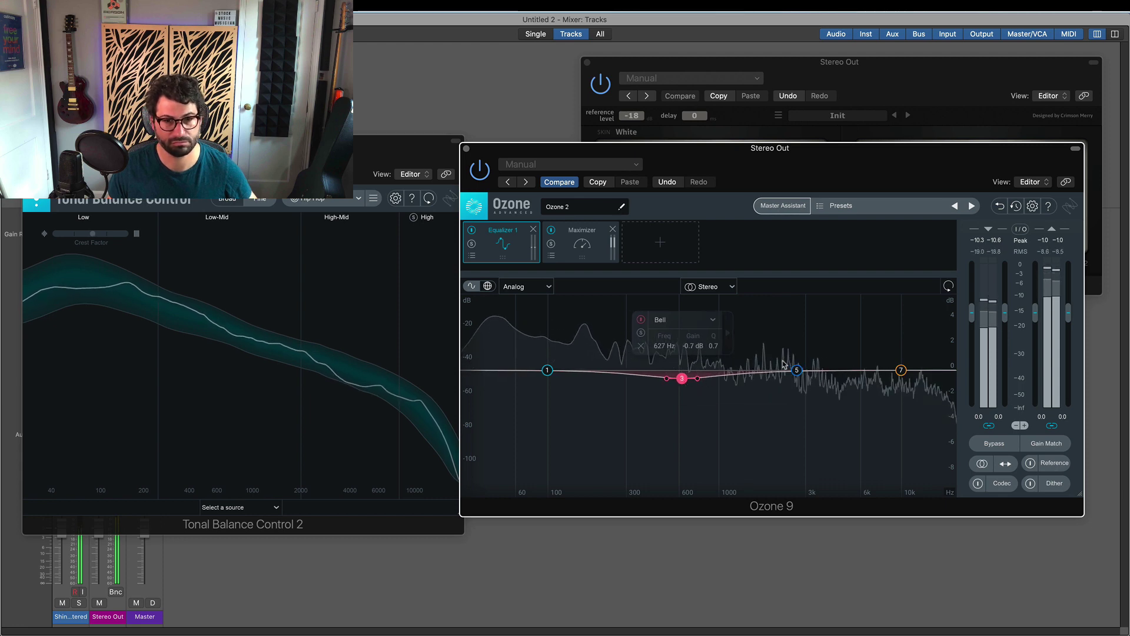
drag(798, 372, 866, 361)
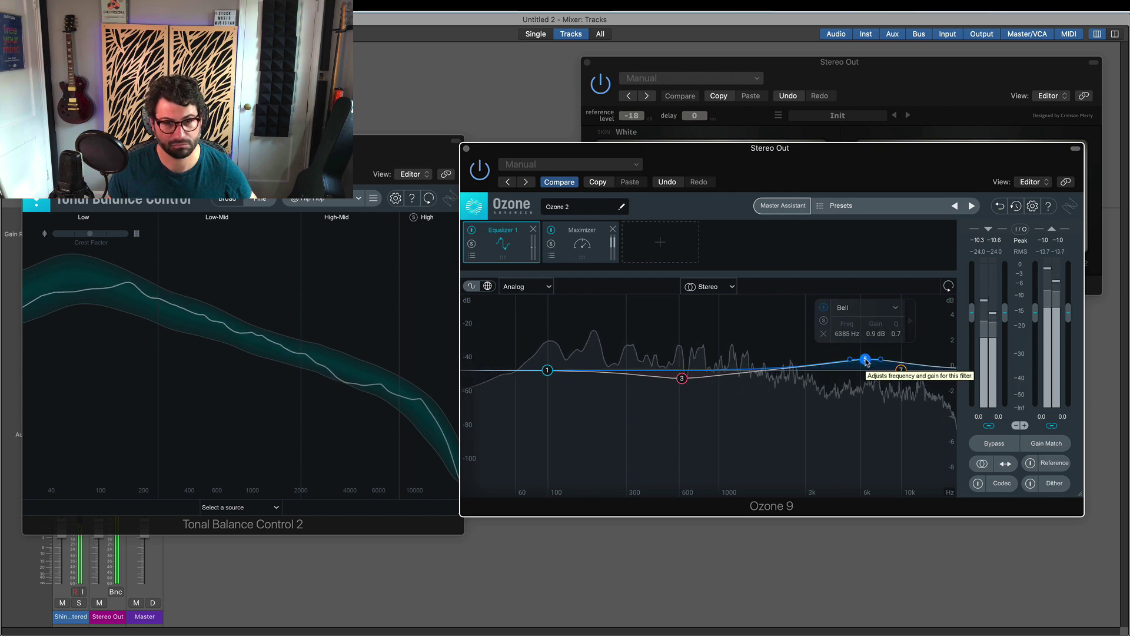
drag(868, 361, 846, 299)
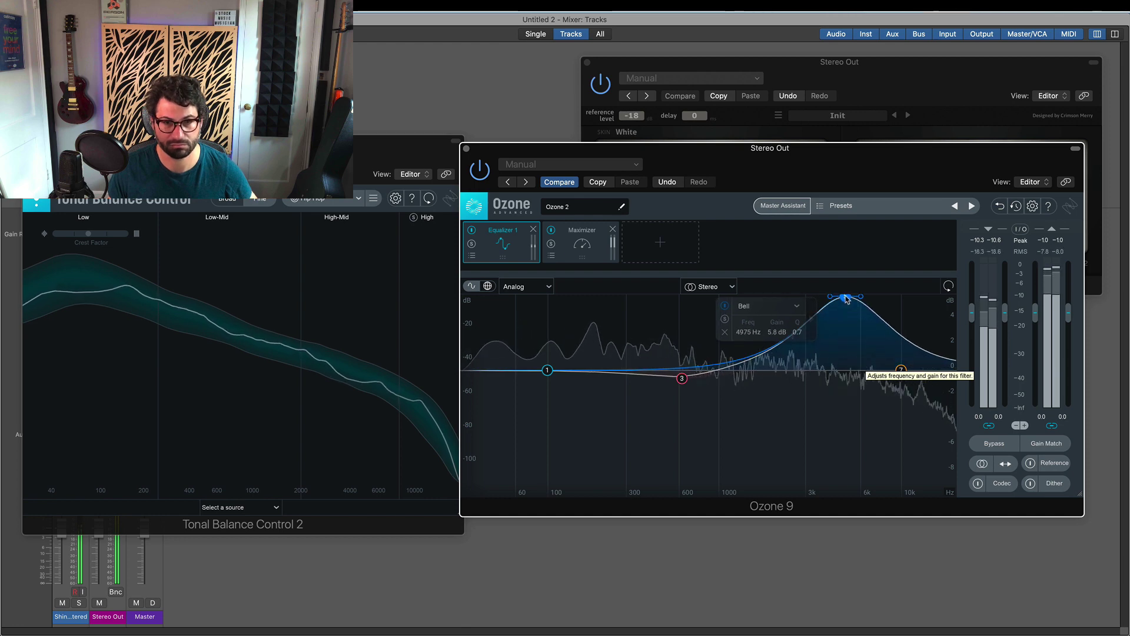
drag(846, 299, 844, 359)
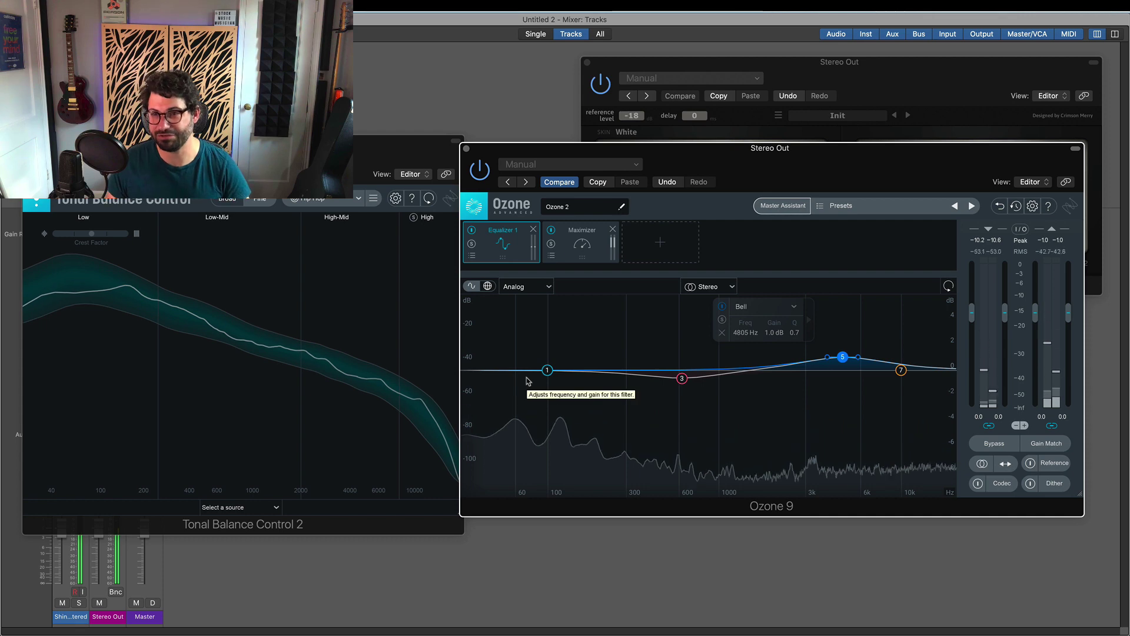
Add a 24 dB/oct Flat High-Pass filter at 20 Hz to Equalizer 1.
click(468, 371)
drag(469, 371, 465, 371)
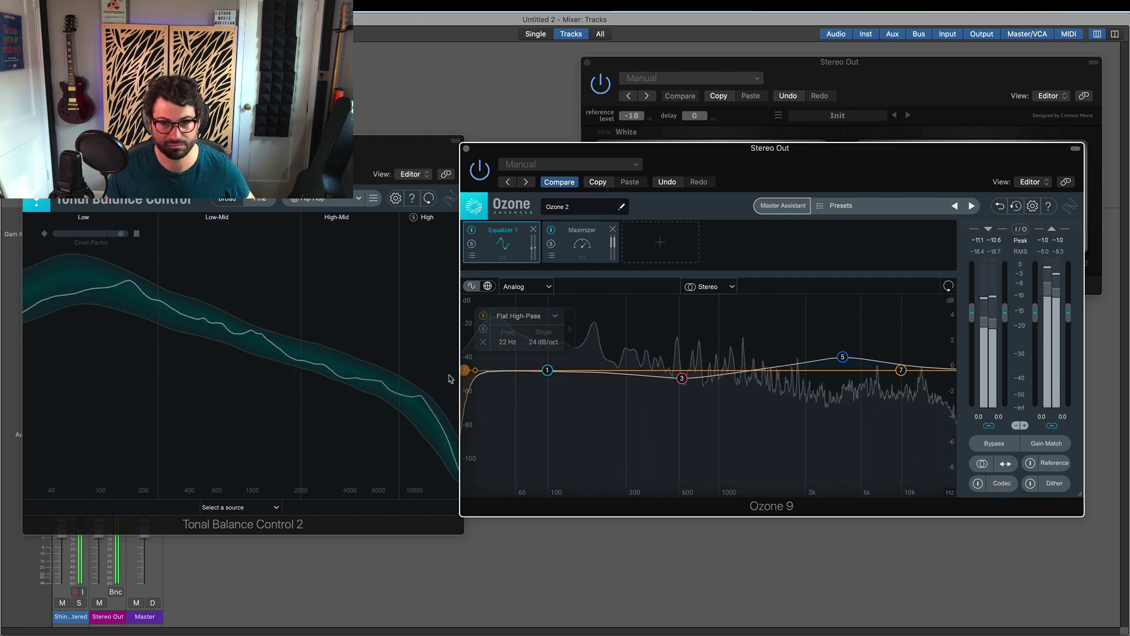
drag(462, 373, 458, 372)
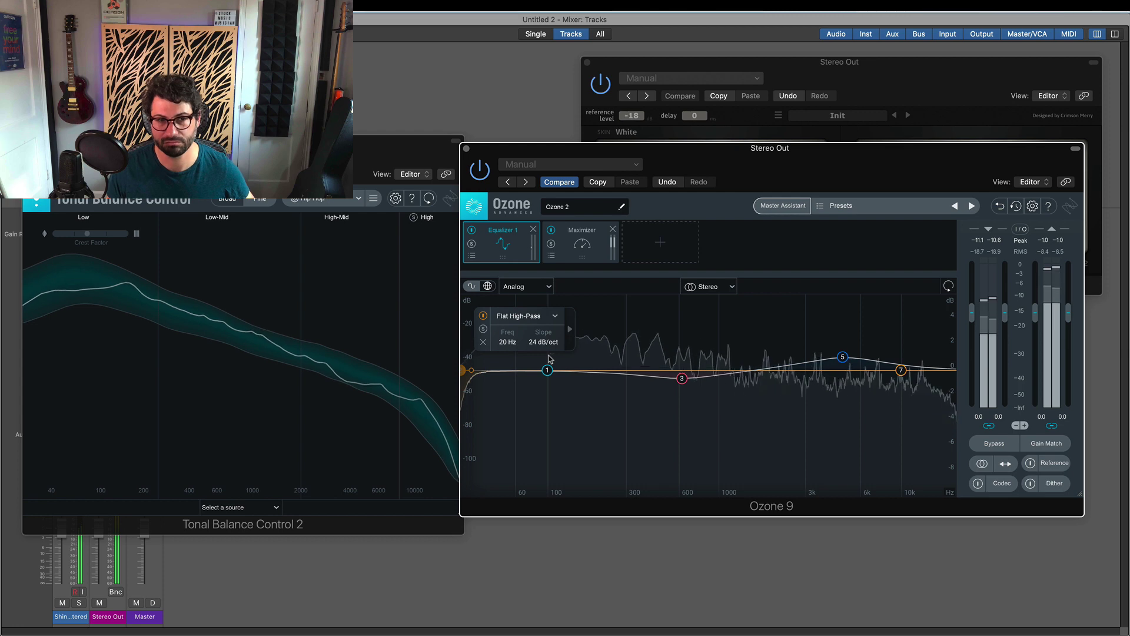
Compare the song with Equalizer 1 bypassed and active, and move band 5 to a 0.9 dB boost at 5205 Hz.
click(471, 231)
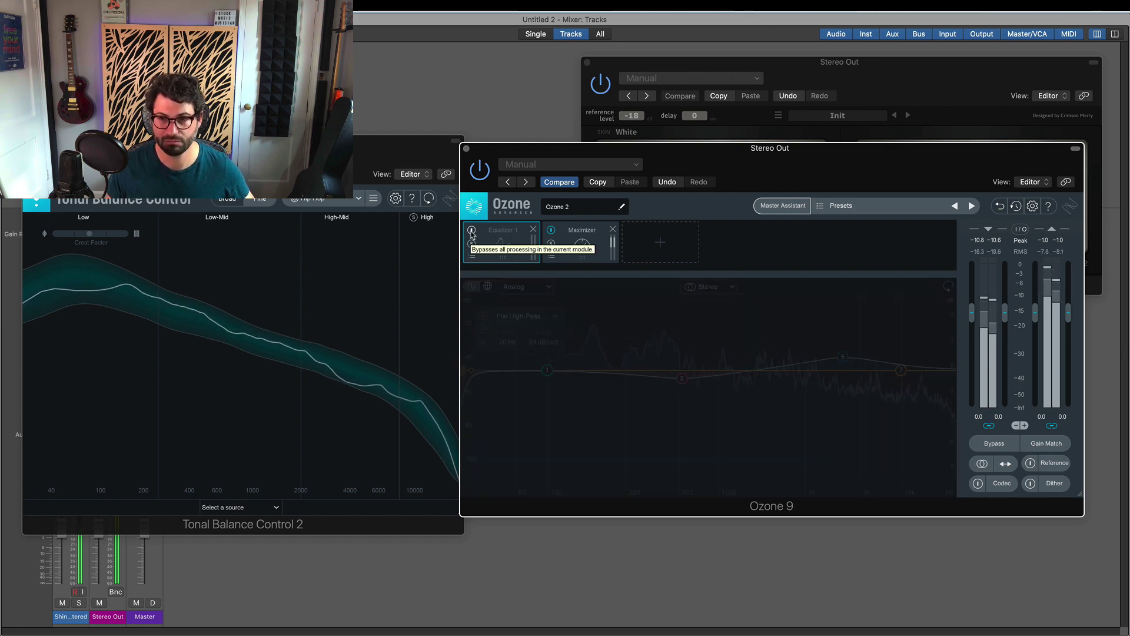
click(472, 231)
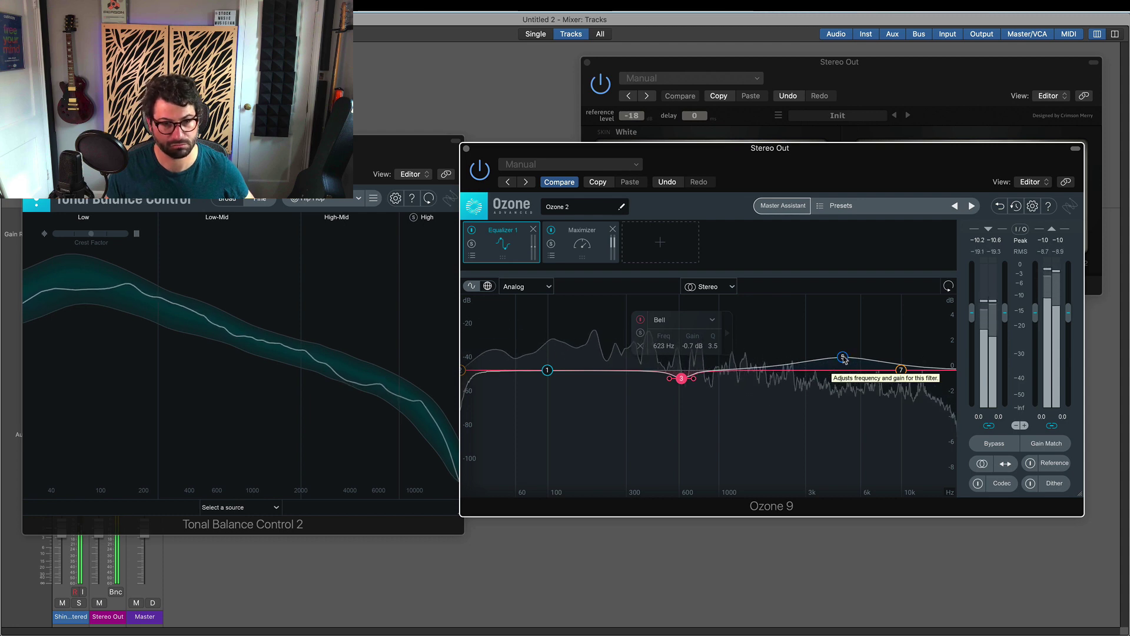
mouse_move(843, 358)
mouse_down()
mouse_move(817, 359)
mouse_move(835, 333)
mouse_move(864, 328)
mouse_move(850, 360)
mouse_up()
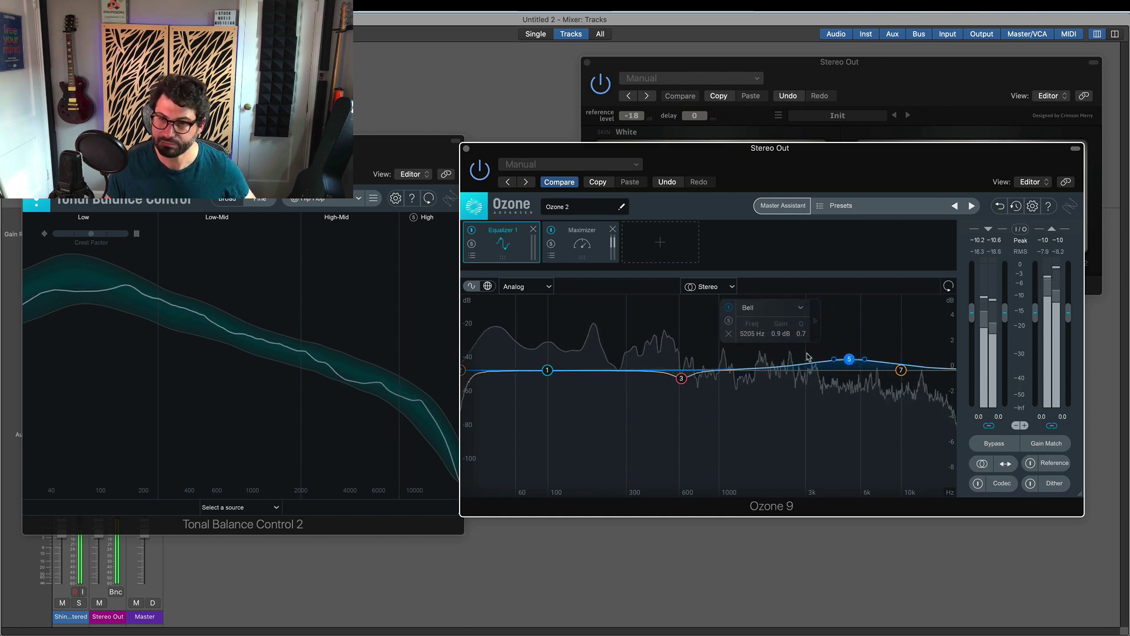
With playback paused, boost Equalizer 1's band 7 Baxandall Treble filter by 1.3 dB at 19291 Hz, and resume playback.
key(space)
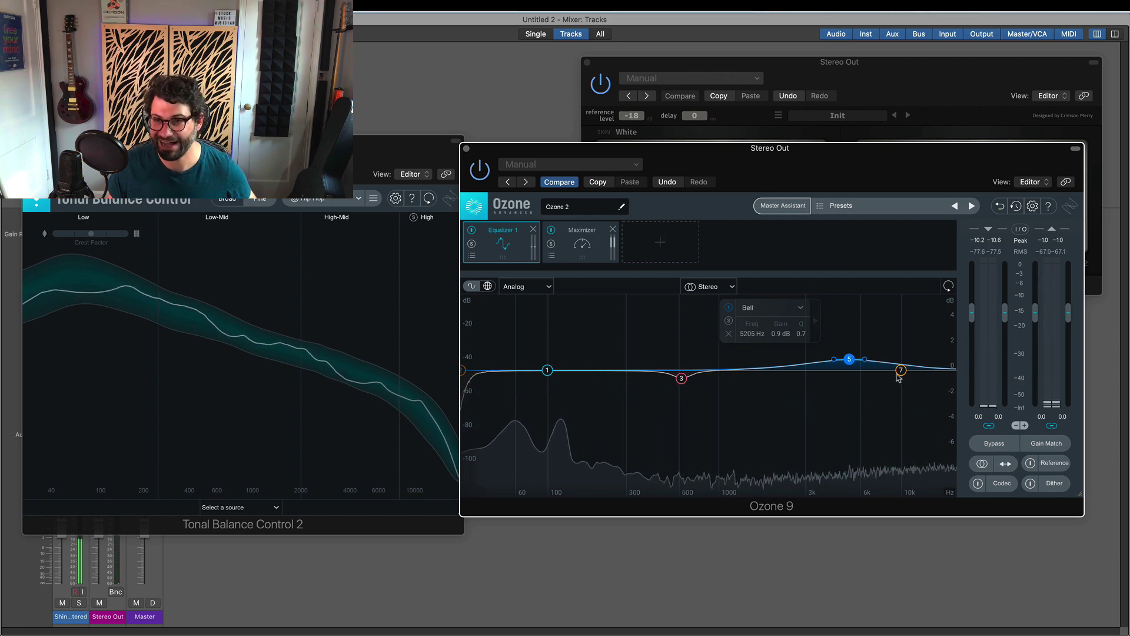
drag(901, 370, 955, 359)
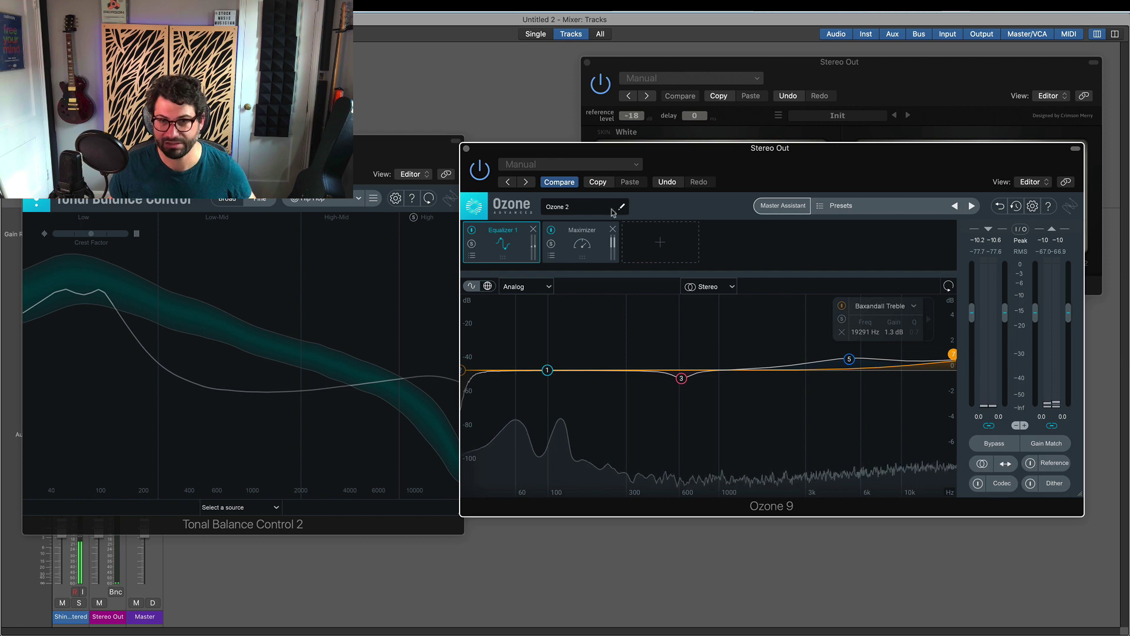
key(space)
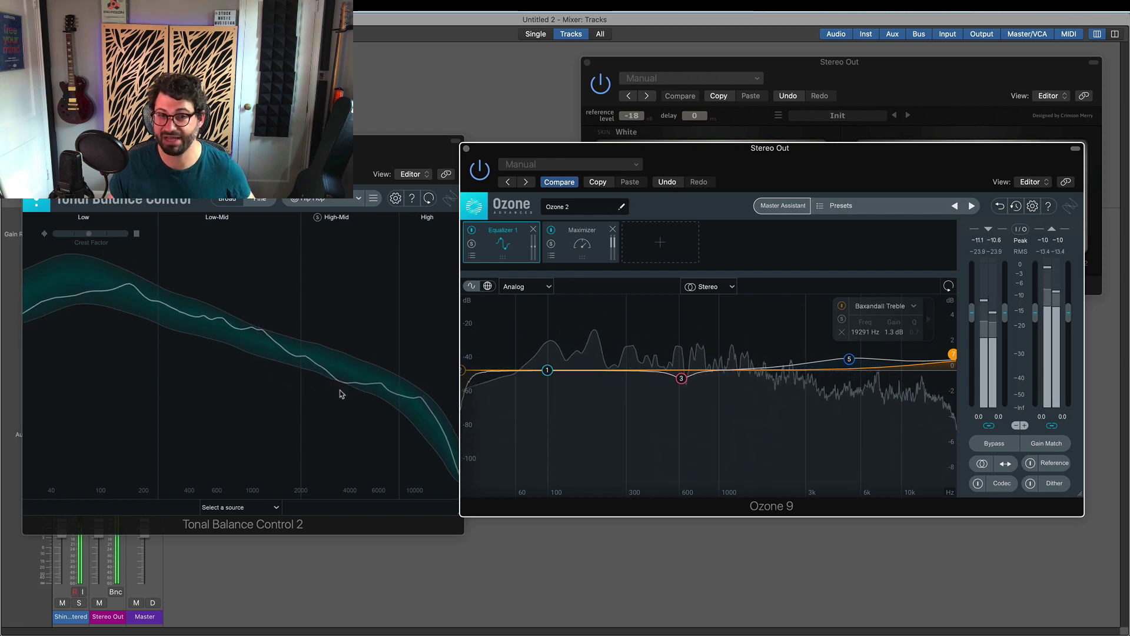
Audition the High-Mid range in solo in Tonal Balance Control 2, and close its window.
click(317, 219)
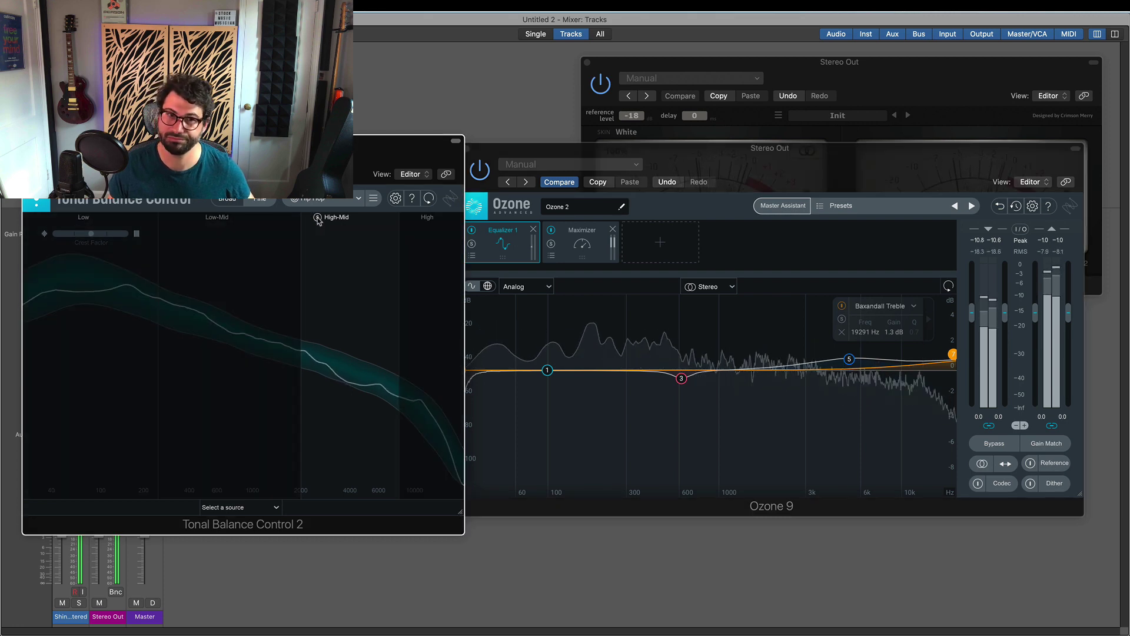
mouse_move(318, 219)
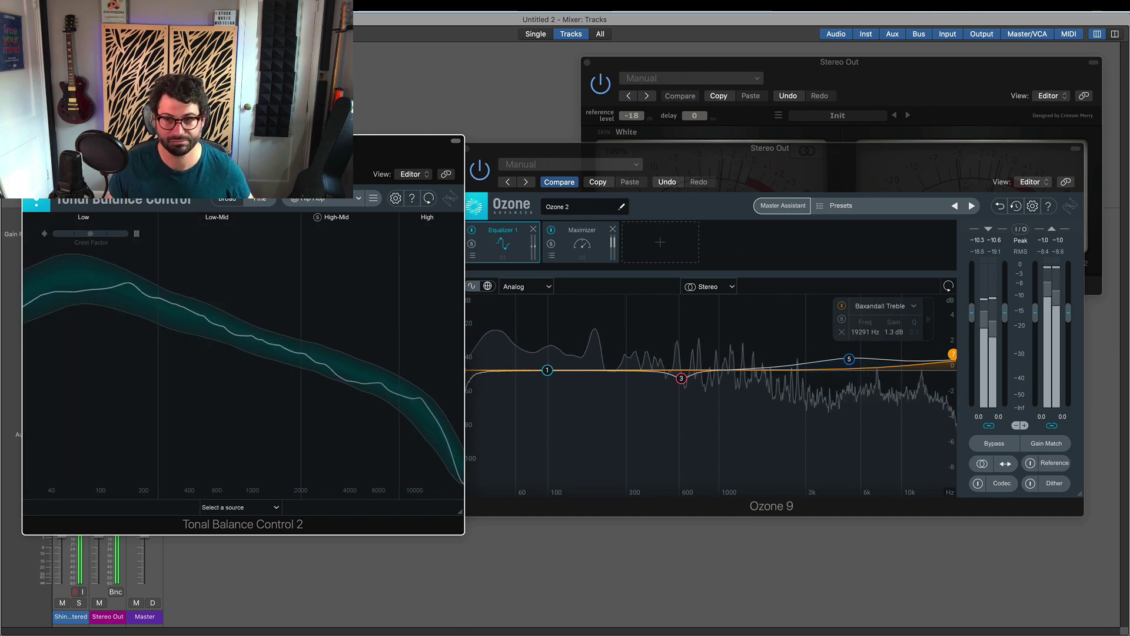
key(super+w)
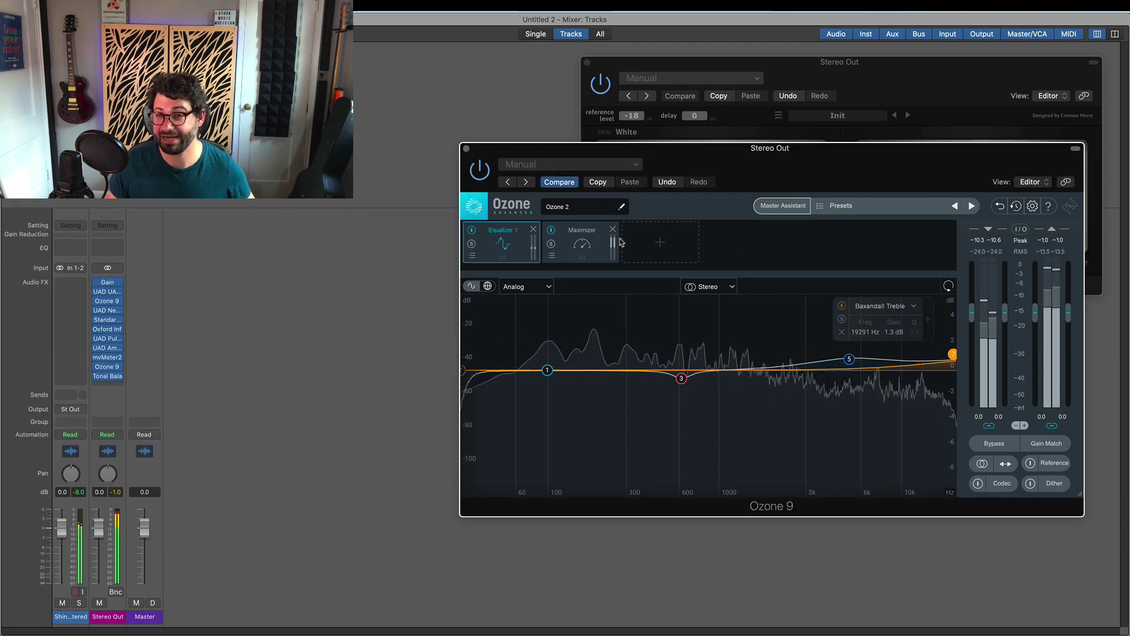
Add an Imager module to Ozone and place it between Equalizer 1 and the Maximizer.
click(660, 242)
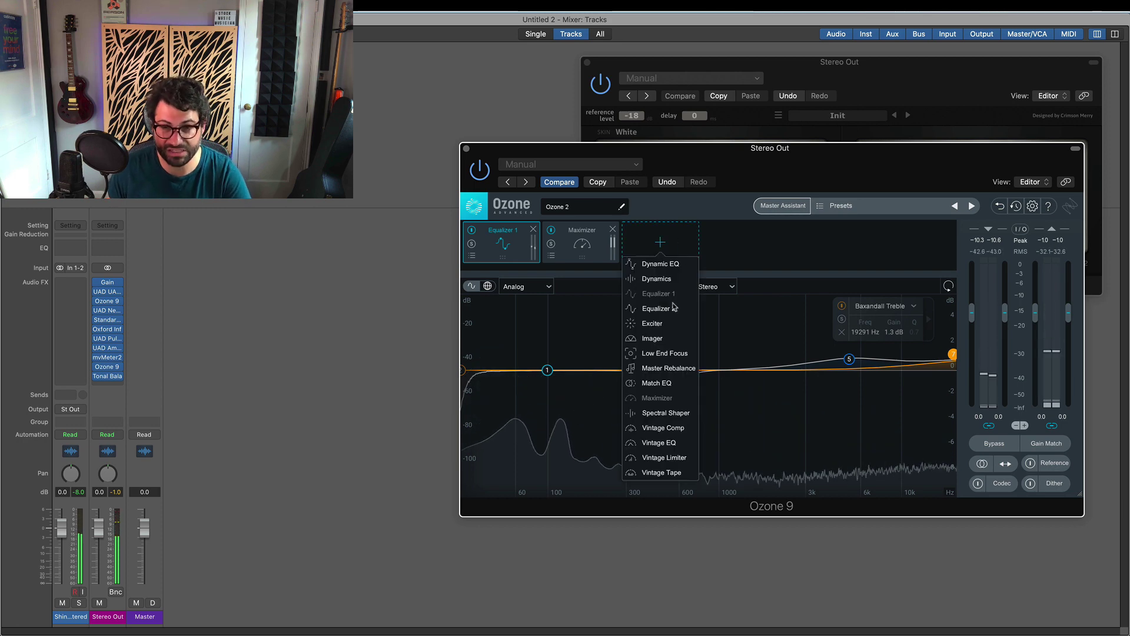
click(652, 338)
drag(663, 247, 600, 252)
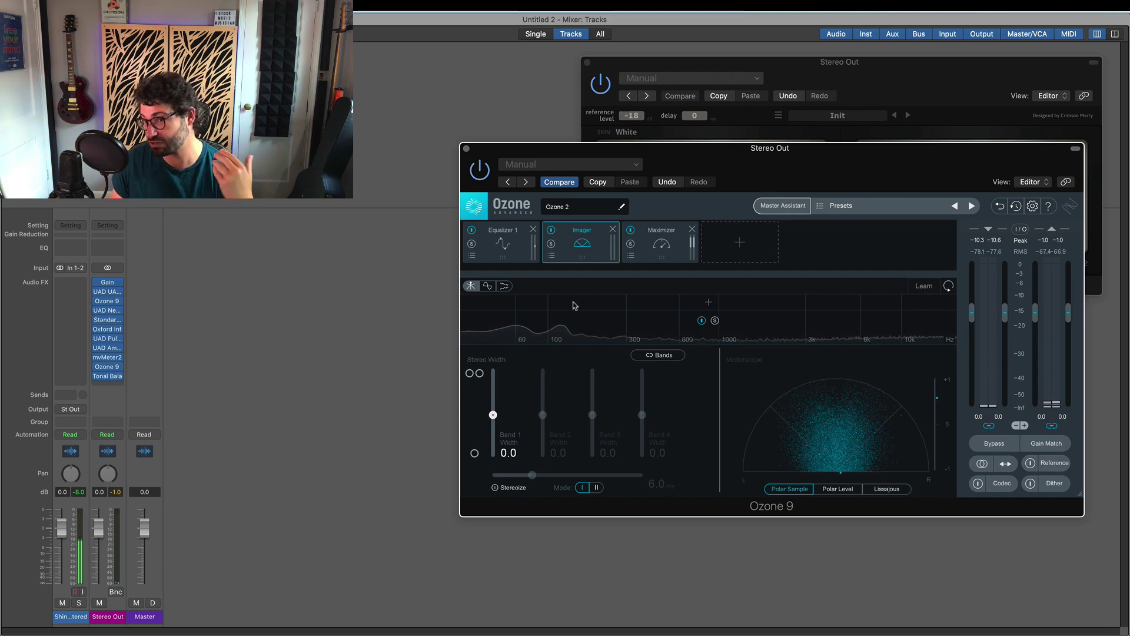
Load the Midrange Presence preset in the Imager, and leave the preset manager.
click(553, 257)
scroll(928, 406, down, 1)
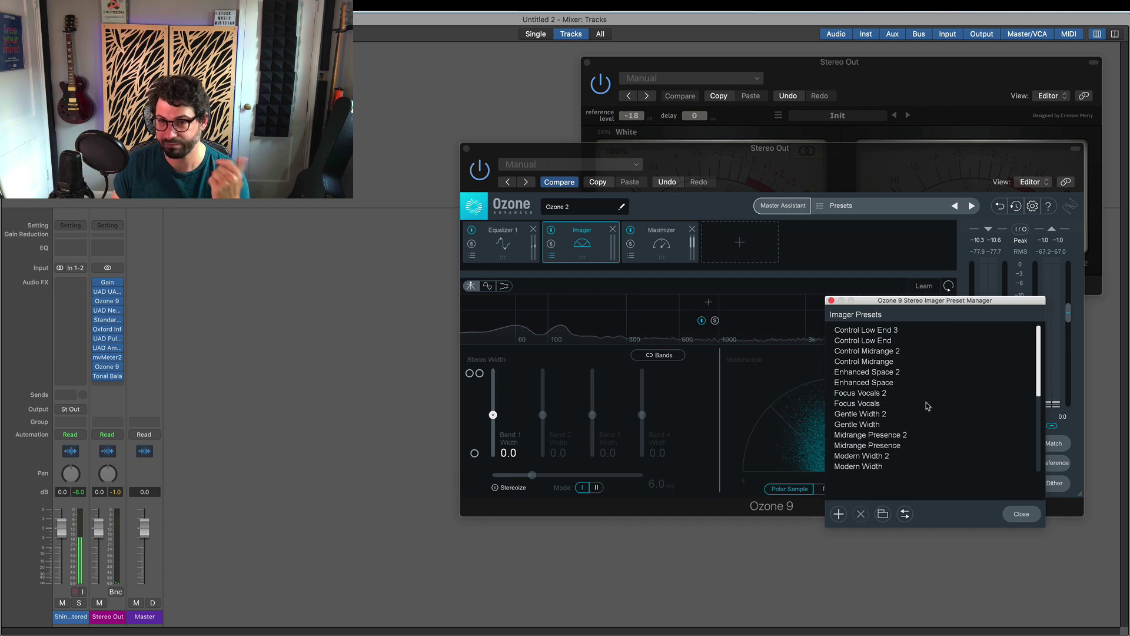
click(865, 447)
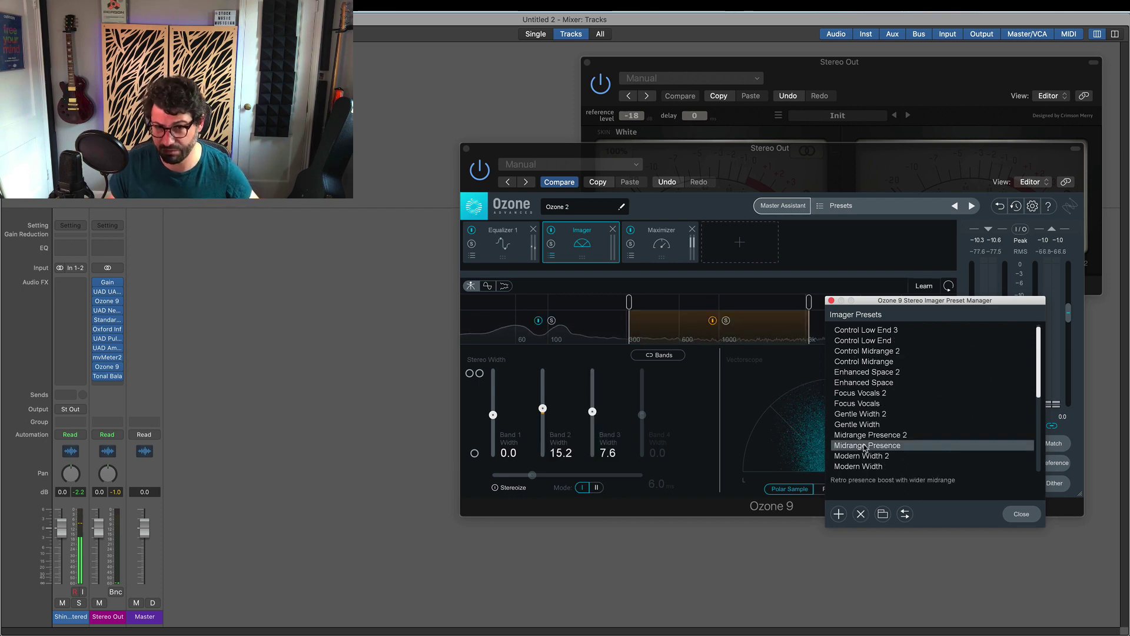
click(675, 181)
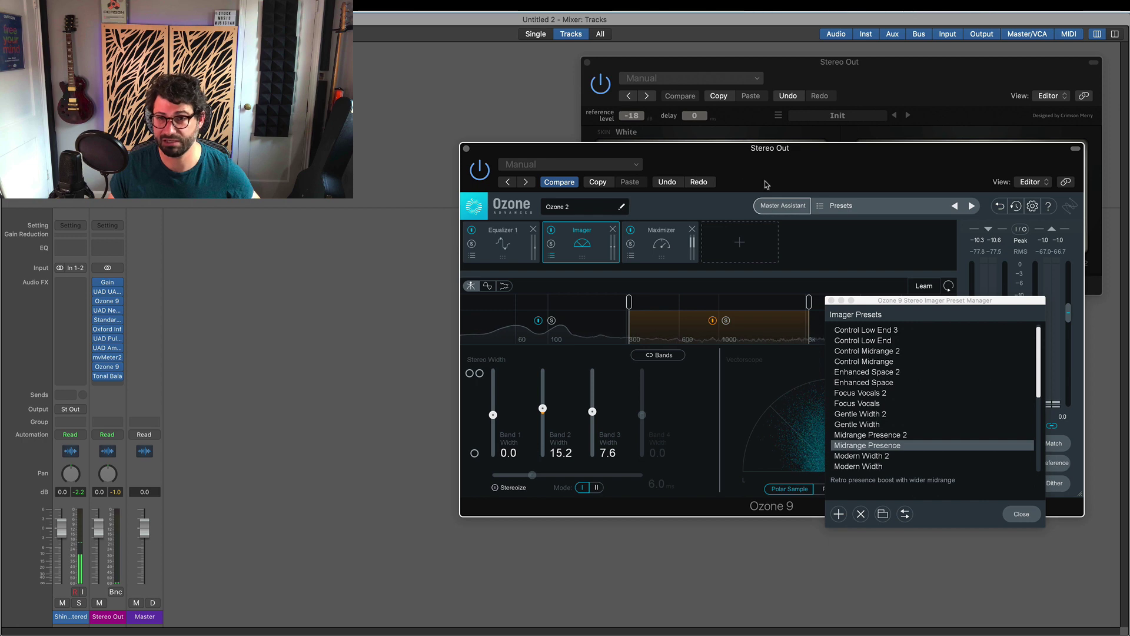
click(873, 445)
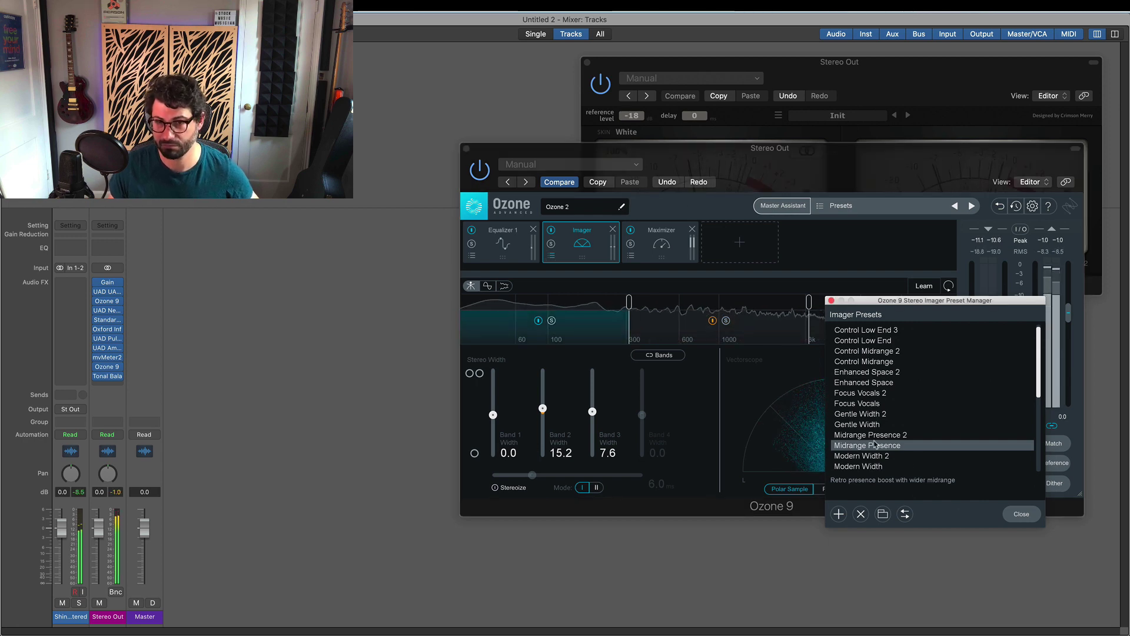
click(770, 385)
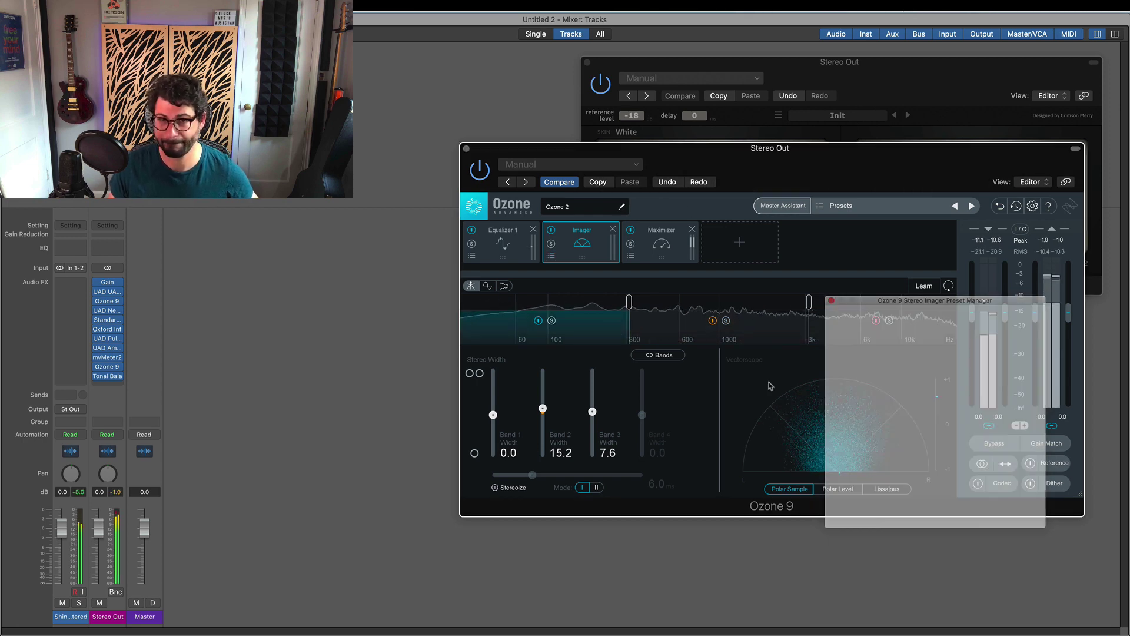
Compare the song with the Imager bypassed and active, and narrow its band 1 width to -6.3.
click(553, 231)
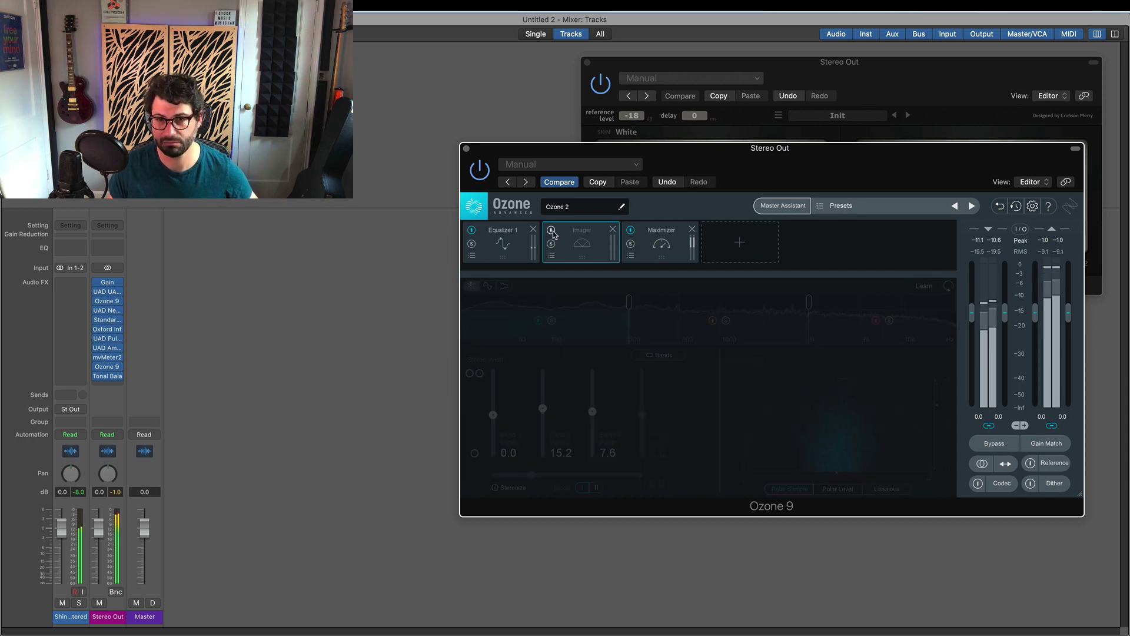
click(552, 231)
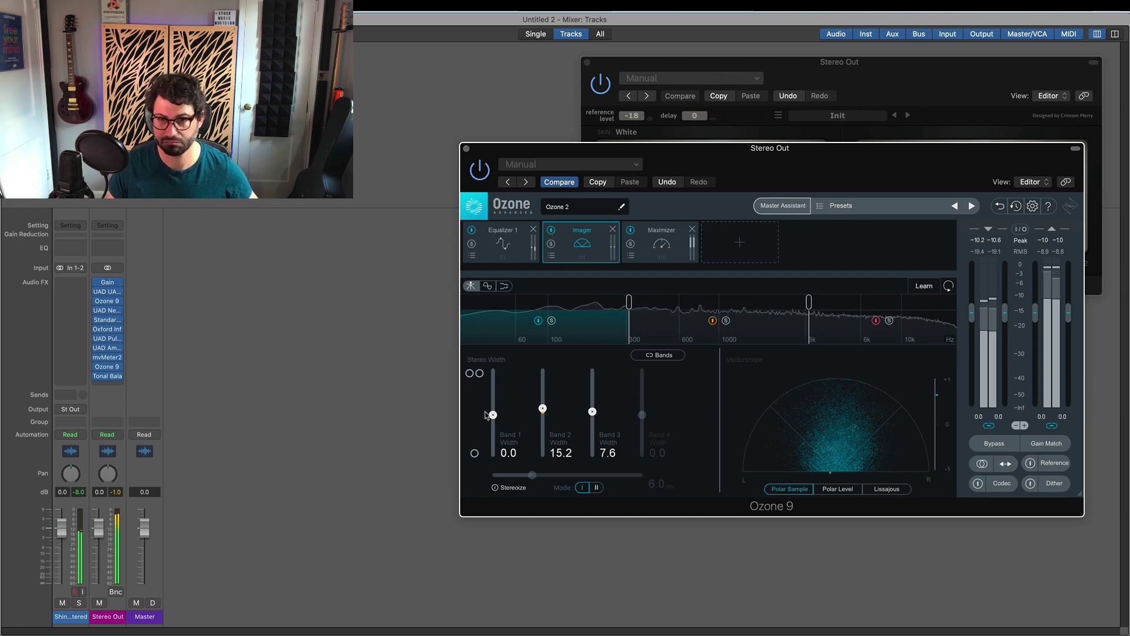
drag(492, 414, 492, 418)
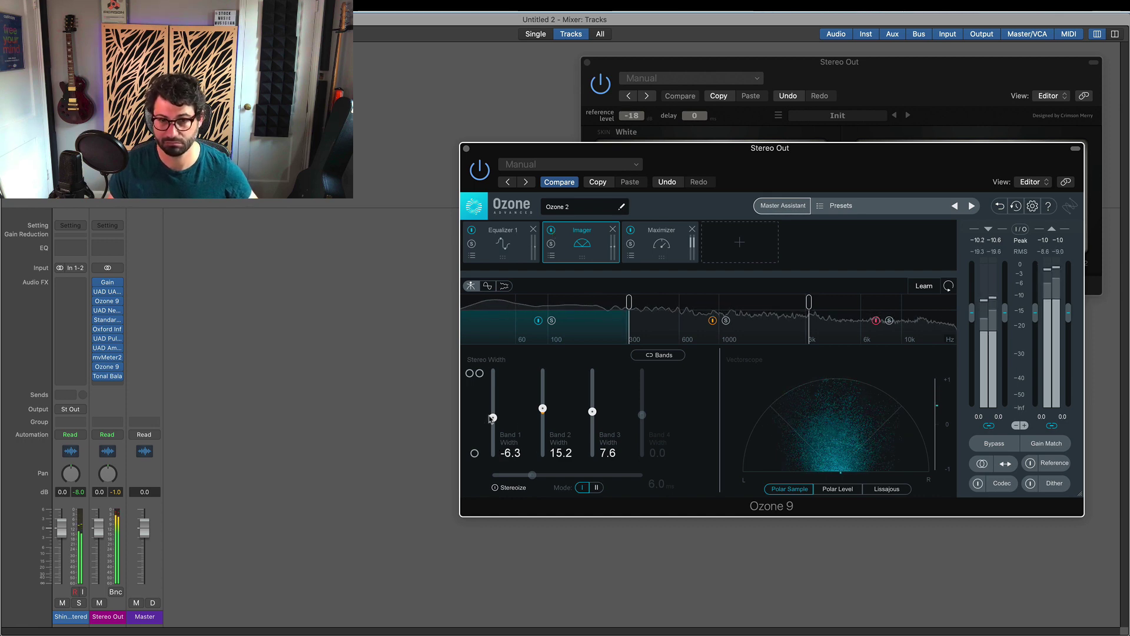
Close the Ozone 9 and mvMeter2 windows, and stop playback.
click(466, 149)
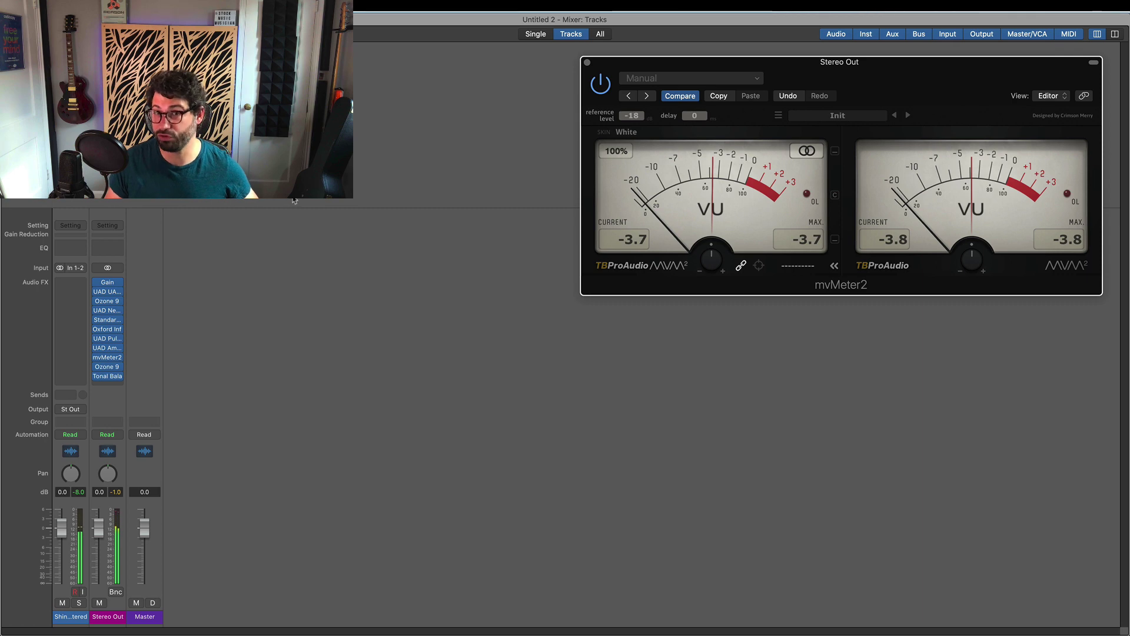
key(space)
click(585, 63)
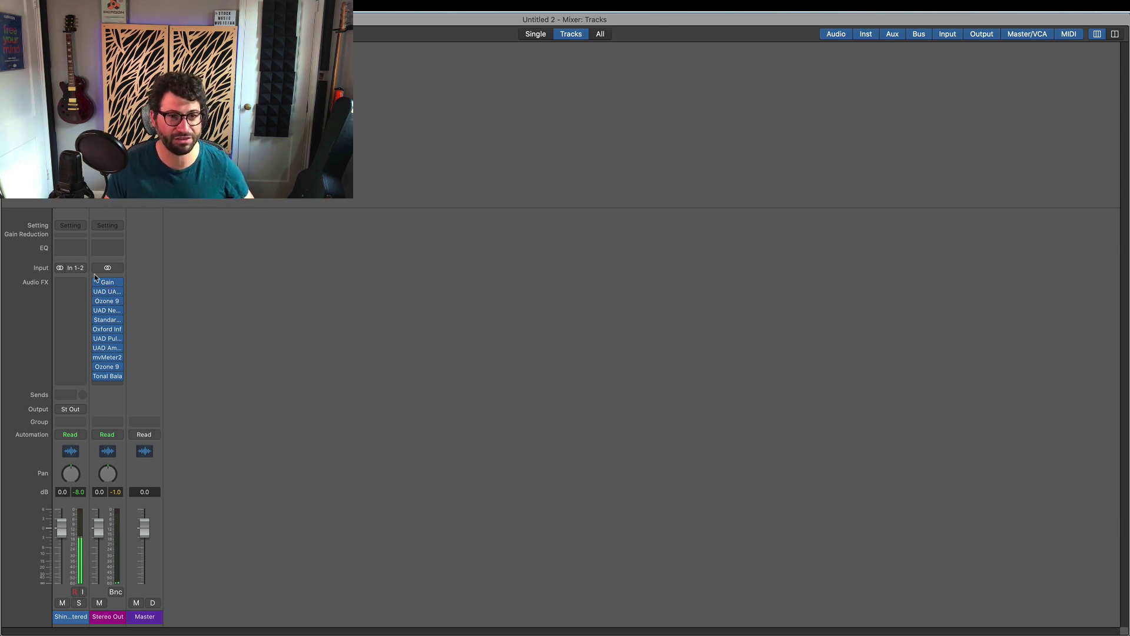
During playback, bypass the Stereo Out plug-ins from Gain to the final Ozone 9, re-enable that Ozone 9 for comparison, and restore the rest.
mouse_move(98, 283)
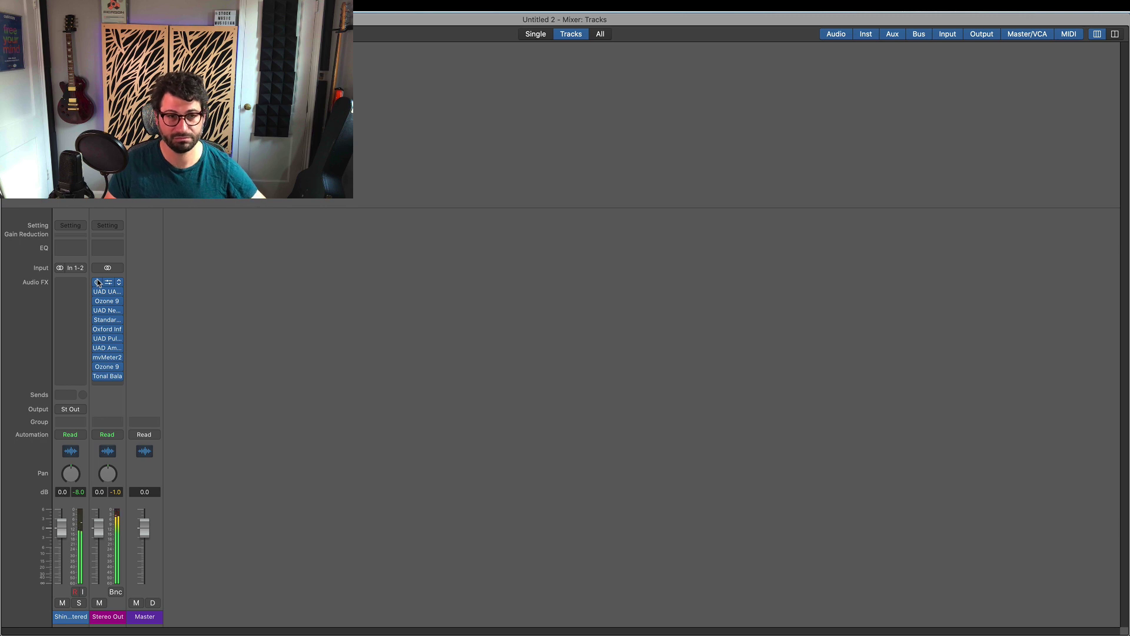
drag(97, 283, 106, 373)
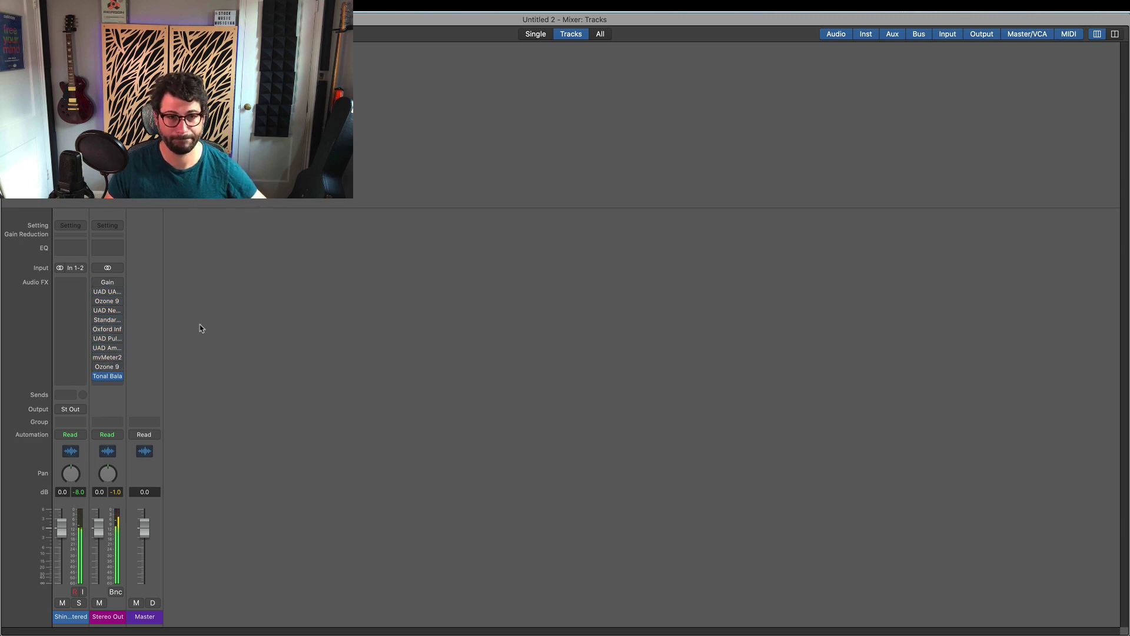
mouse_move(96, 367)
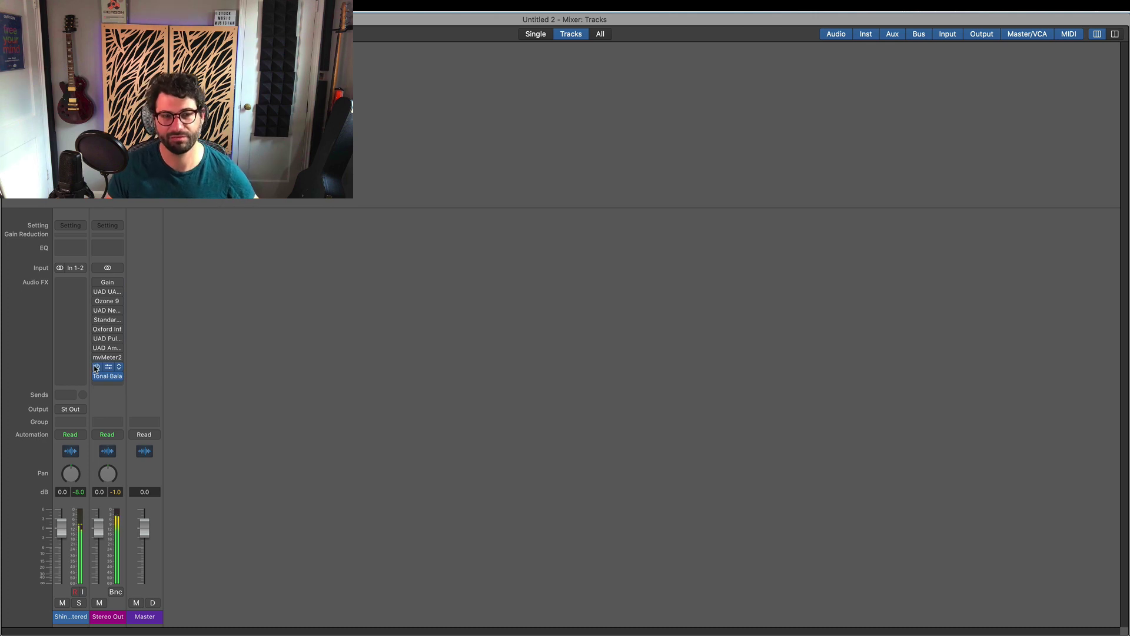
shift+click(96, 368)
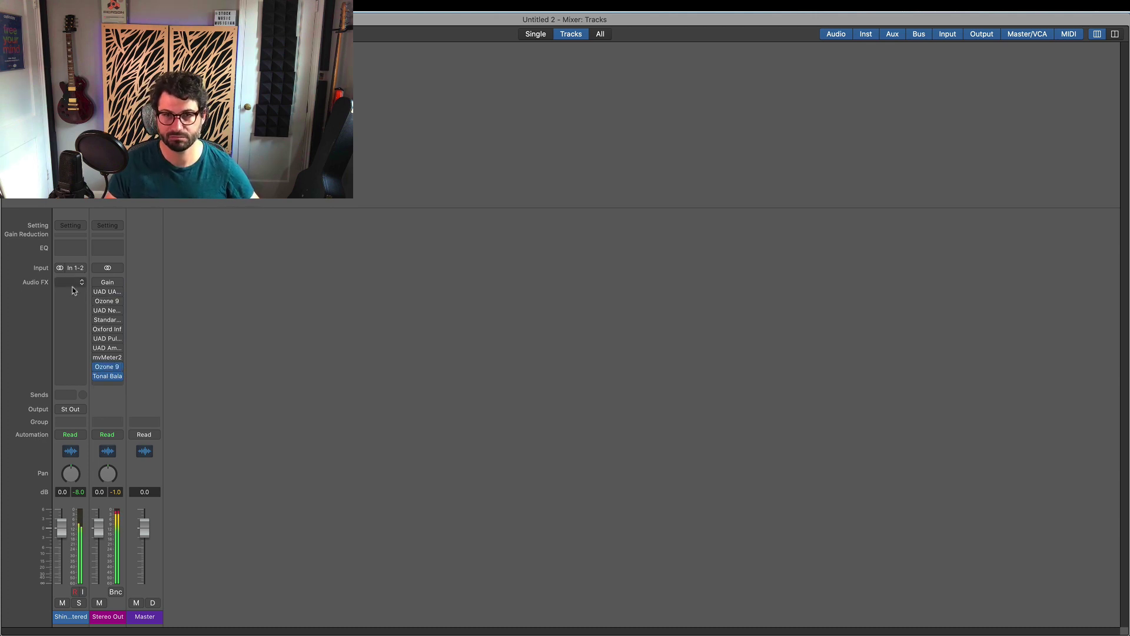
mouse_move(97, 282)
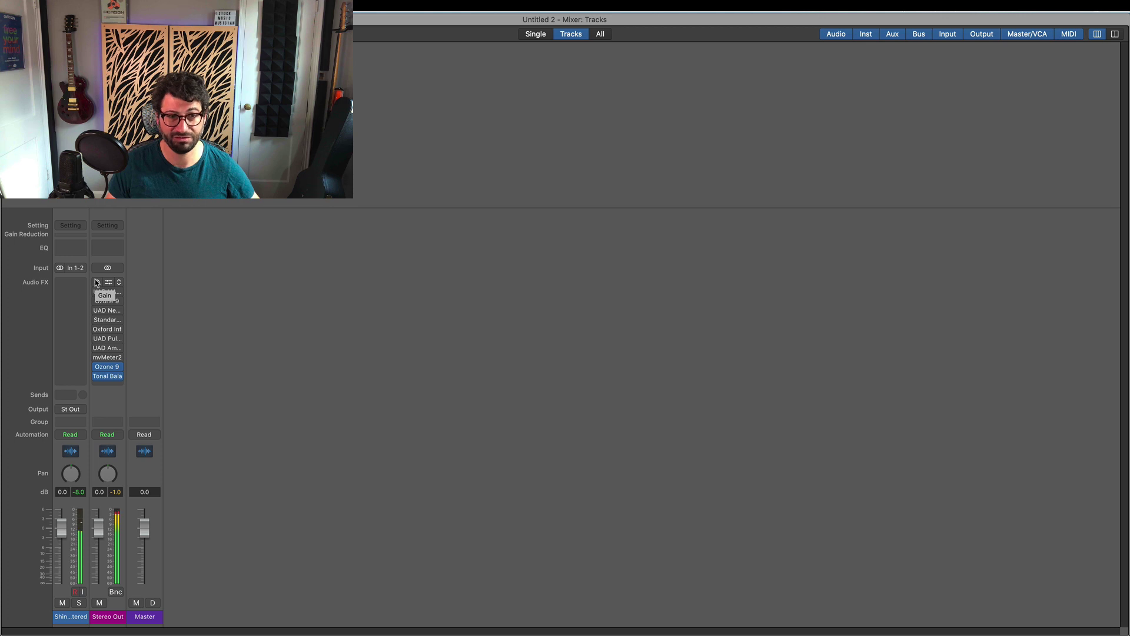
drag(97, 283, 97, 357)
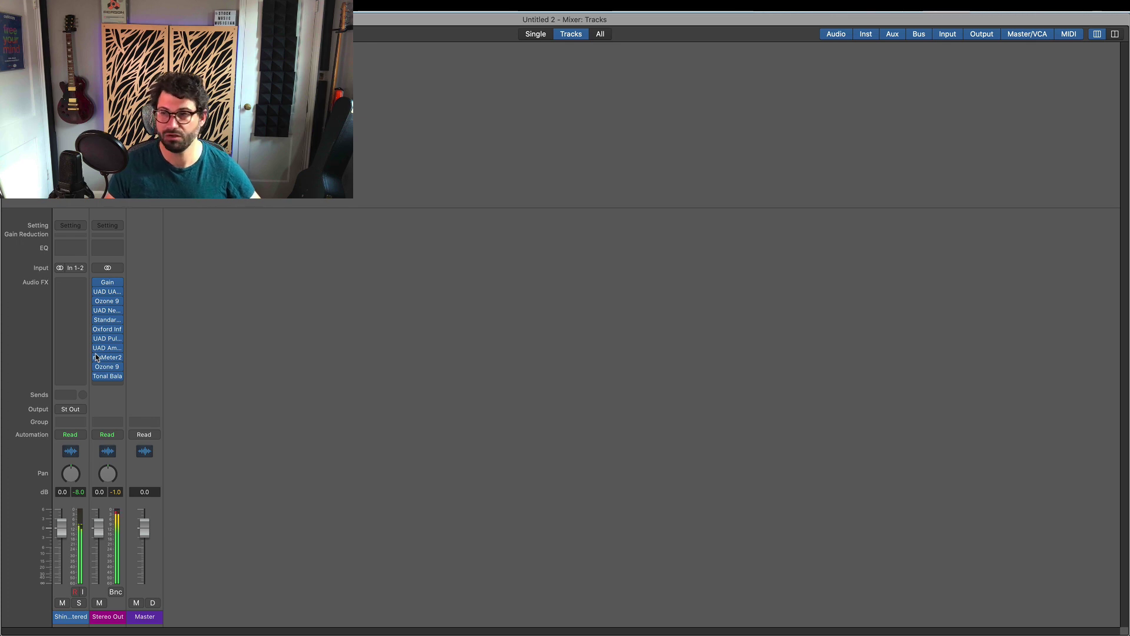
Compare the song again with the plug-ins from Gain to the Ampex ATR-102 bypassed, and re-enable them.
mouse_move(96, 348)
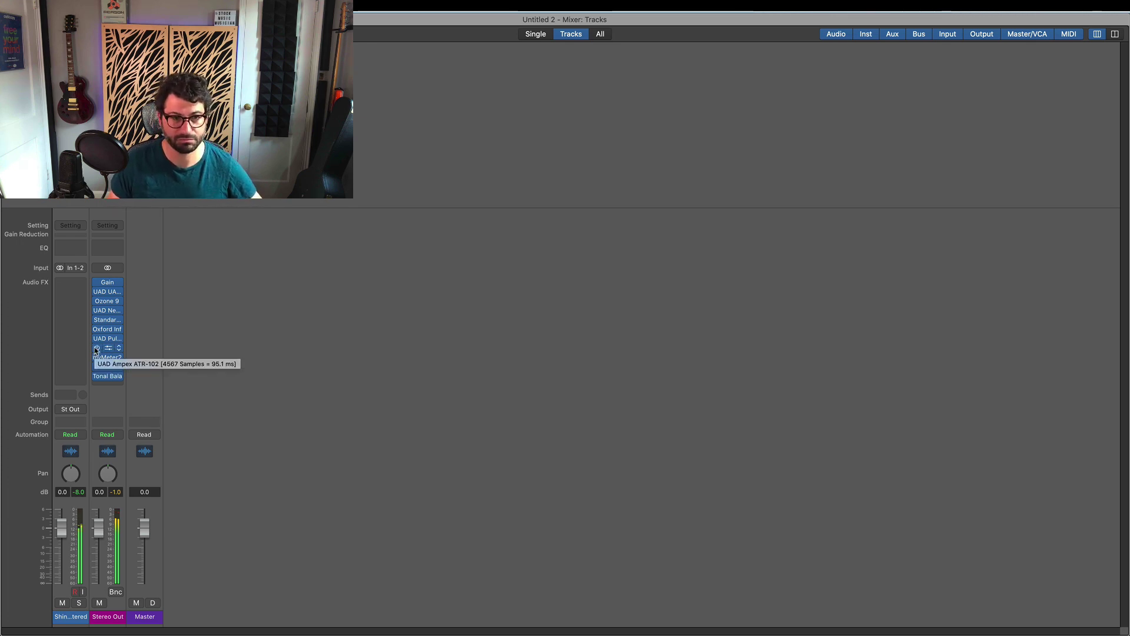
drag(96, 348, 94, 288)
mouse_move(95, 287)
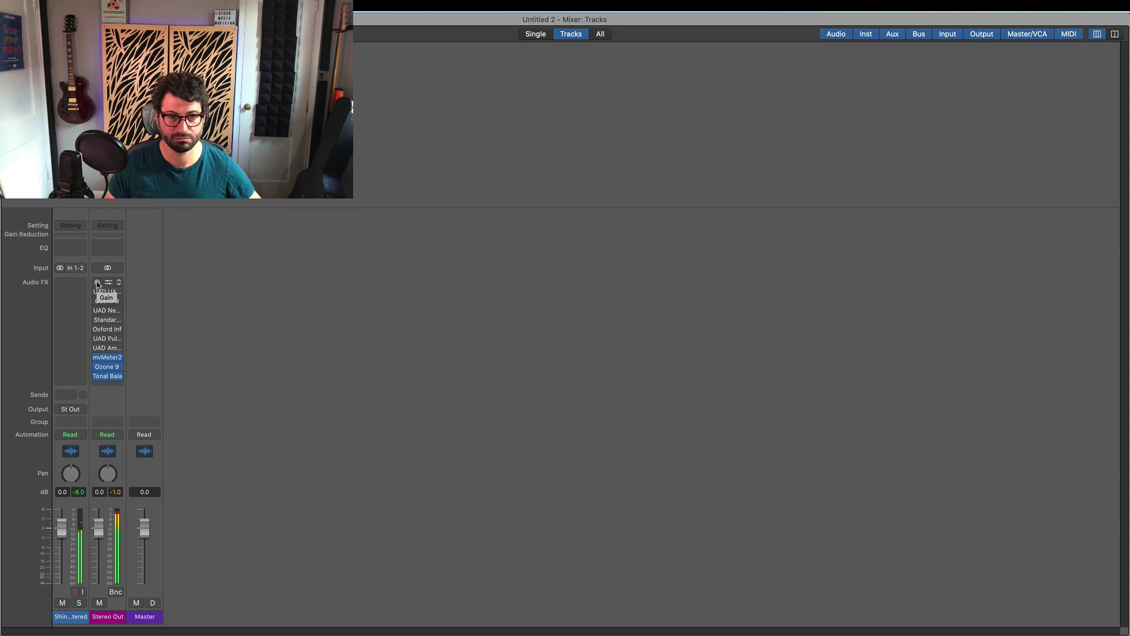
drag(98, 284, 98, 352)
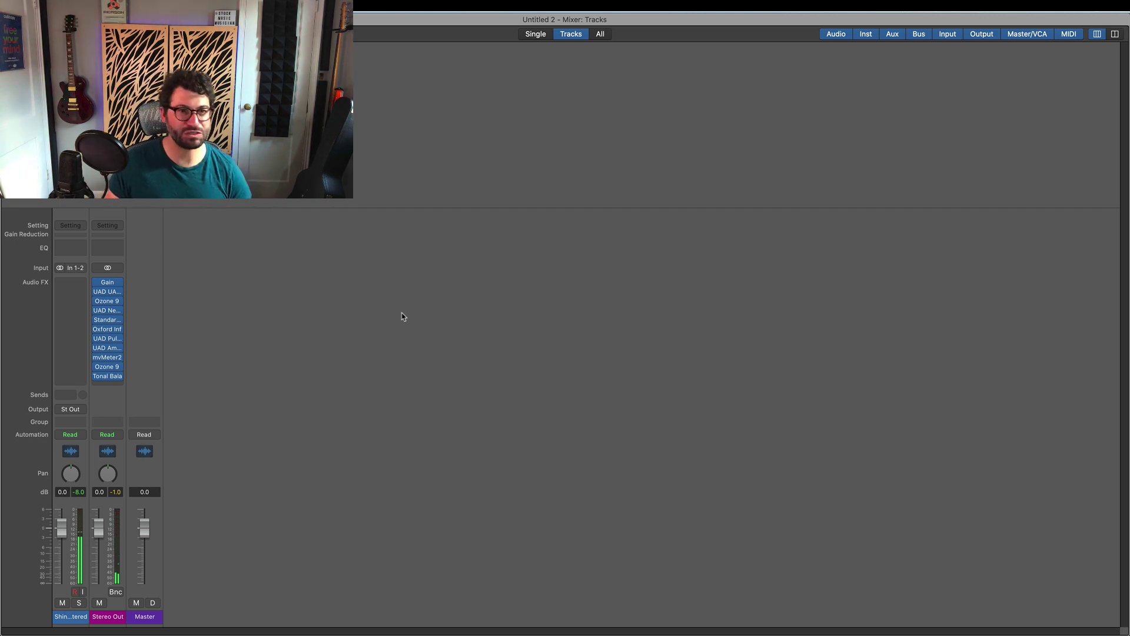
click(888, 5)
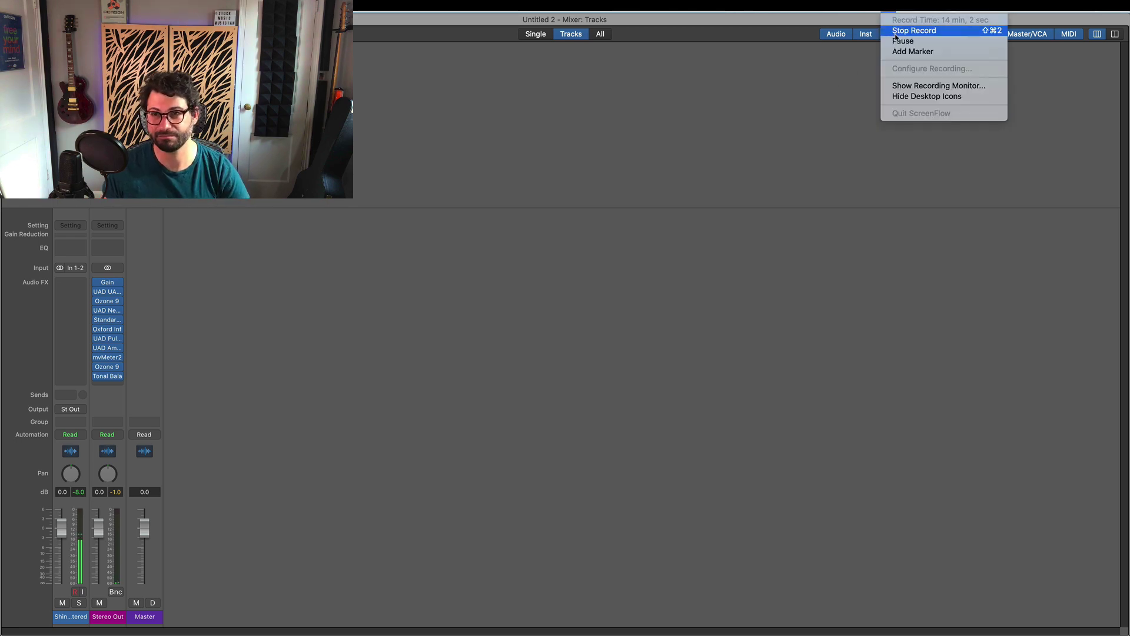